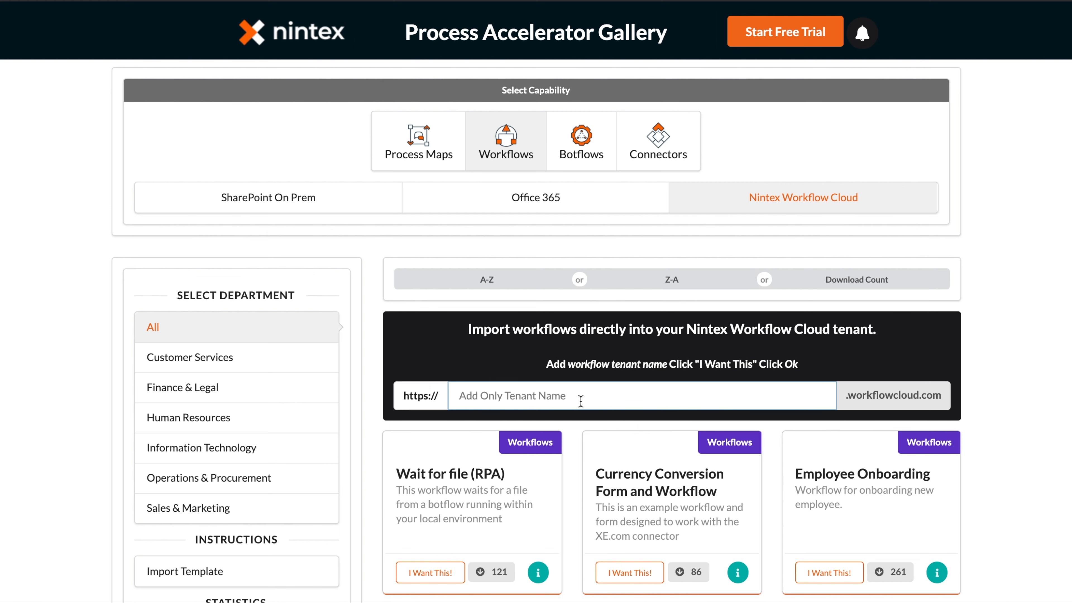
- Import the Vendor Help Requests workflow template directly into the ntx-successops workflow tenant
type("ntx-successops")
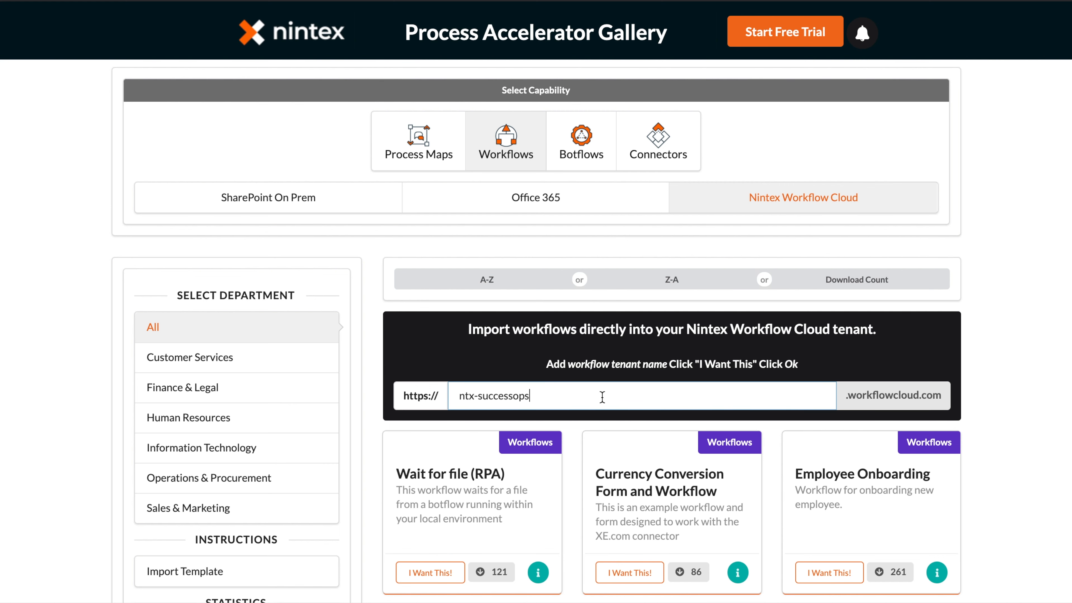
scroll(945, 353, "down", 20)
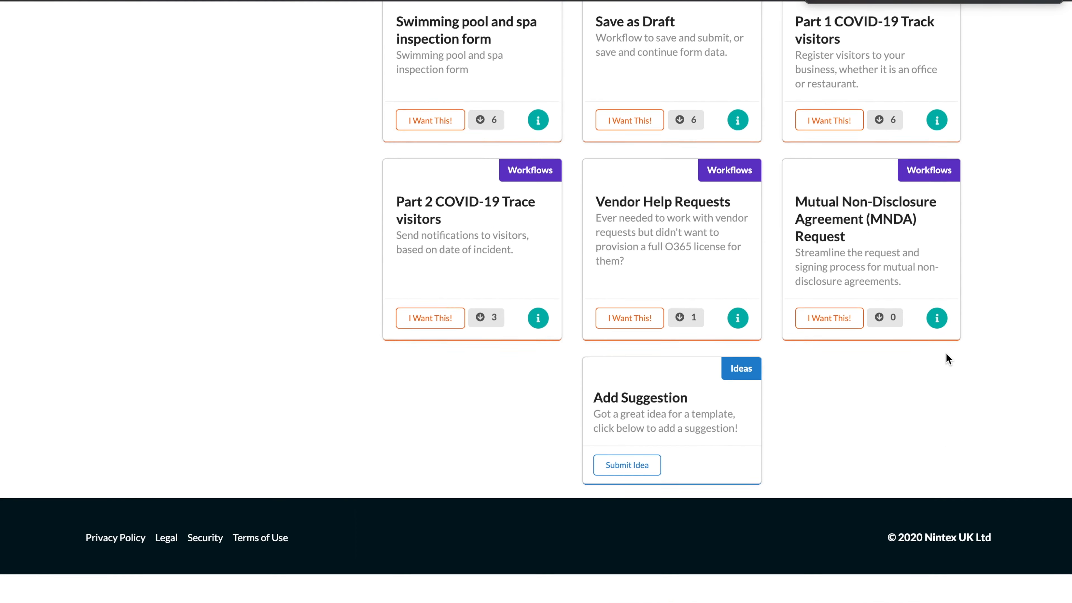
left_click_drag(597, 237, 732, 236)
left_click(651, 248)
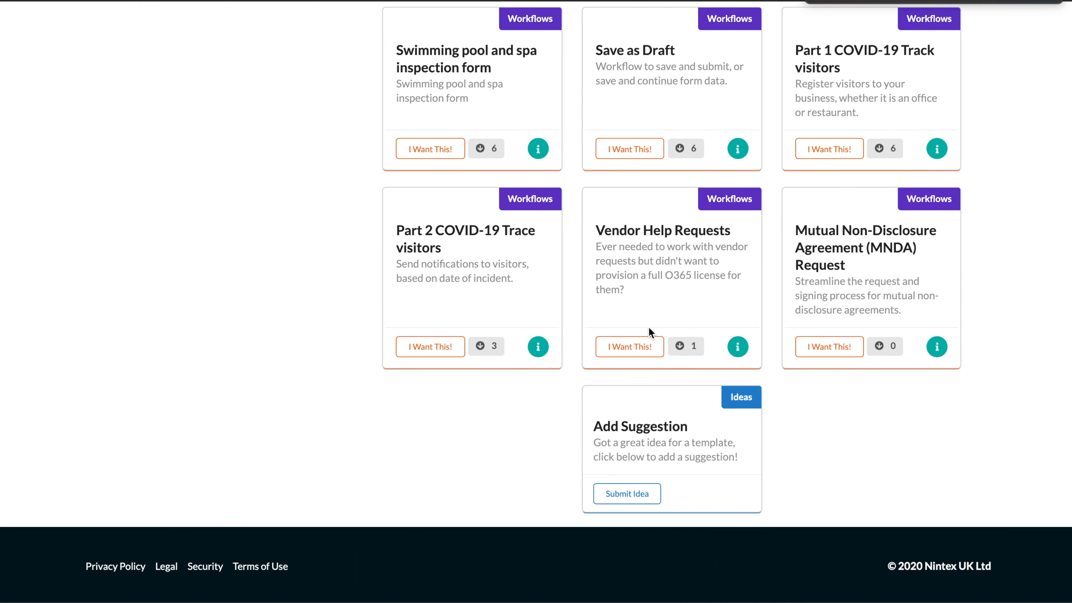
left_click(623, 350)
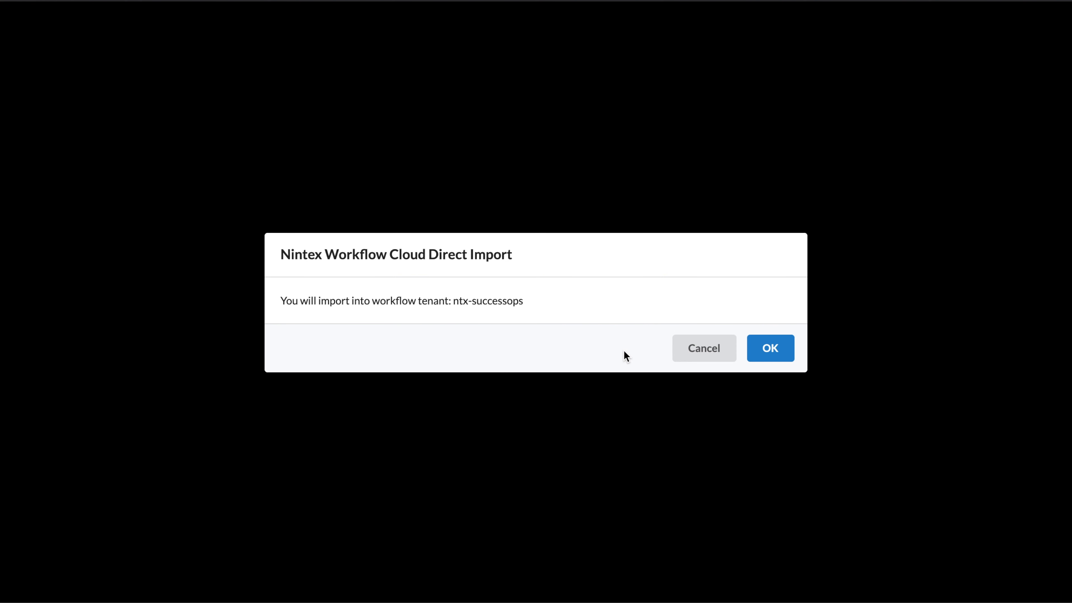
double_click(485, 300)
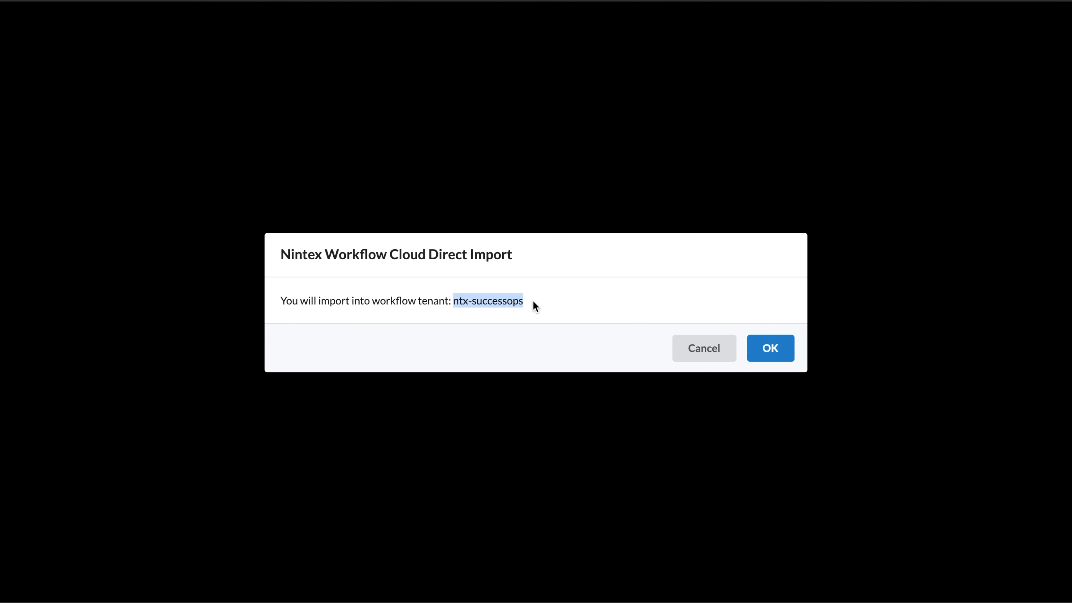
left_click(780, 349)
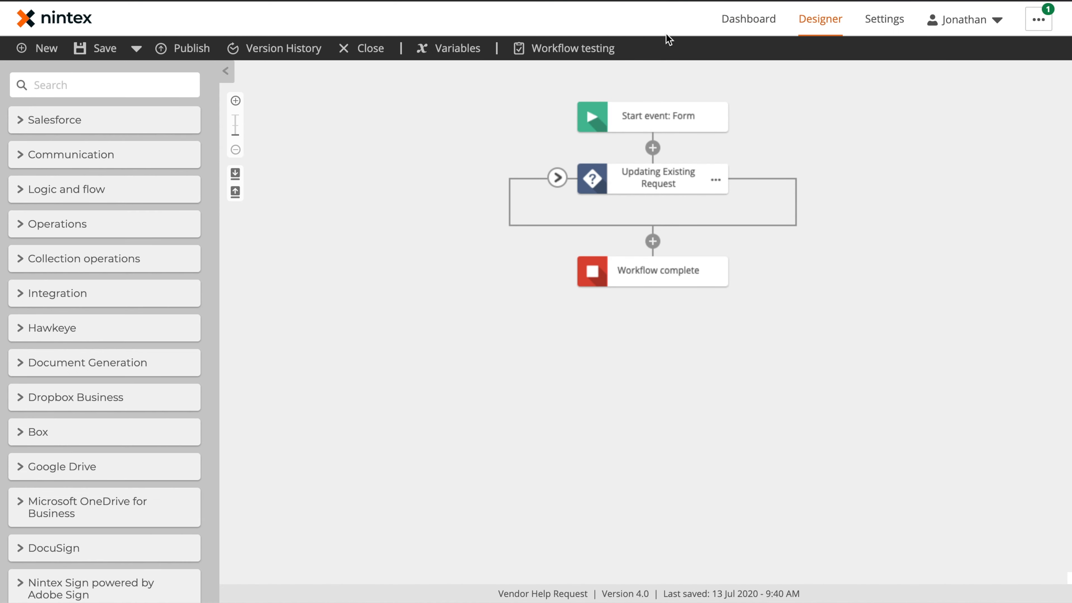
- Open the start event's form for design and view the settings of the Safalo Assistance Request title label
left_click(651, 120)
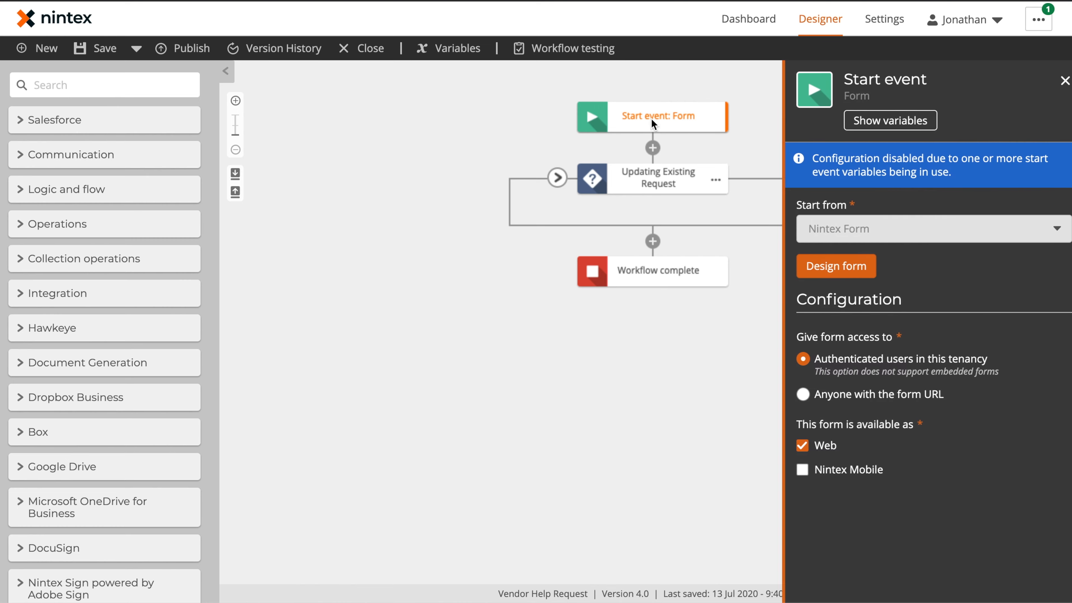
left_click(836, 269)
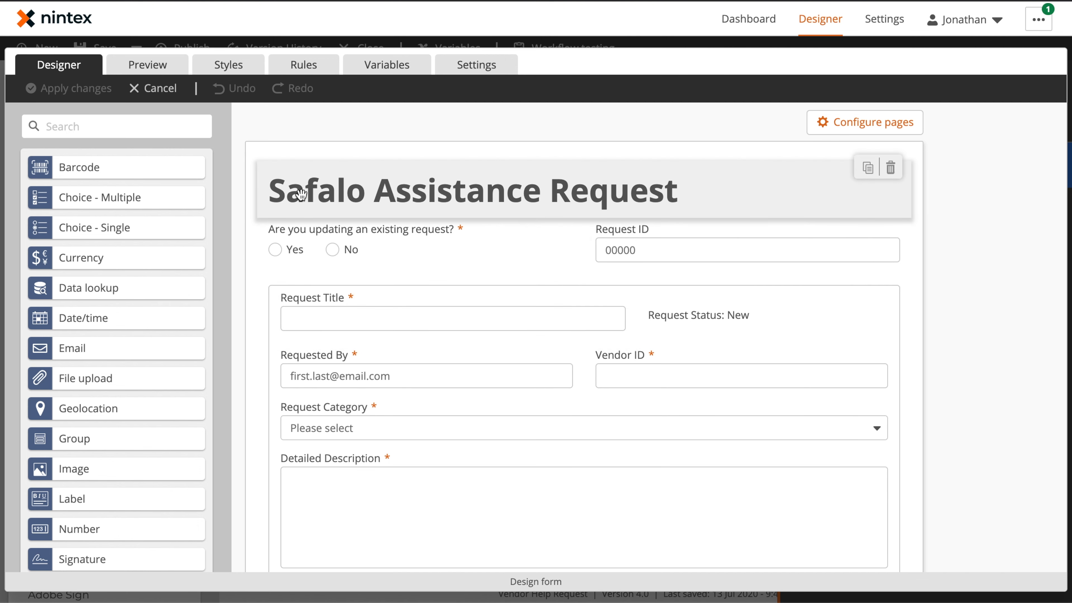
left_click(409, 191)
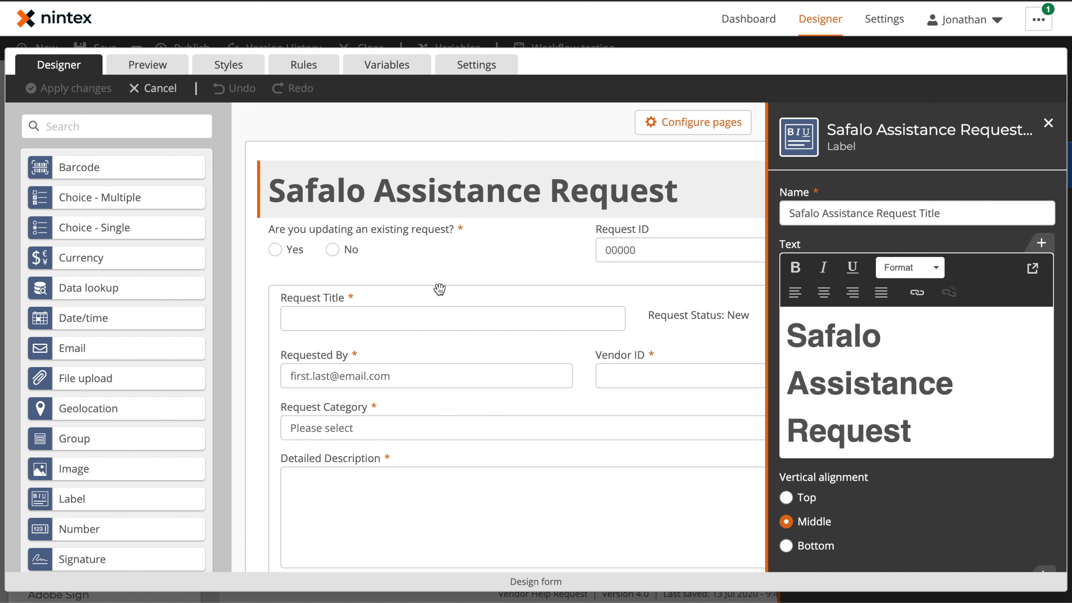
left_click(472, 126)
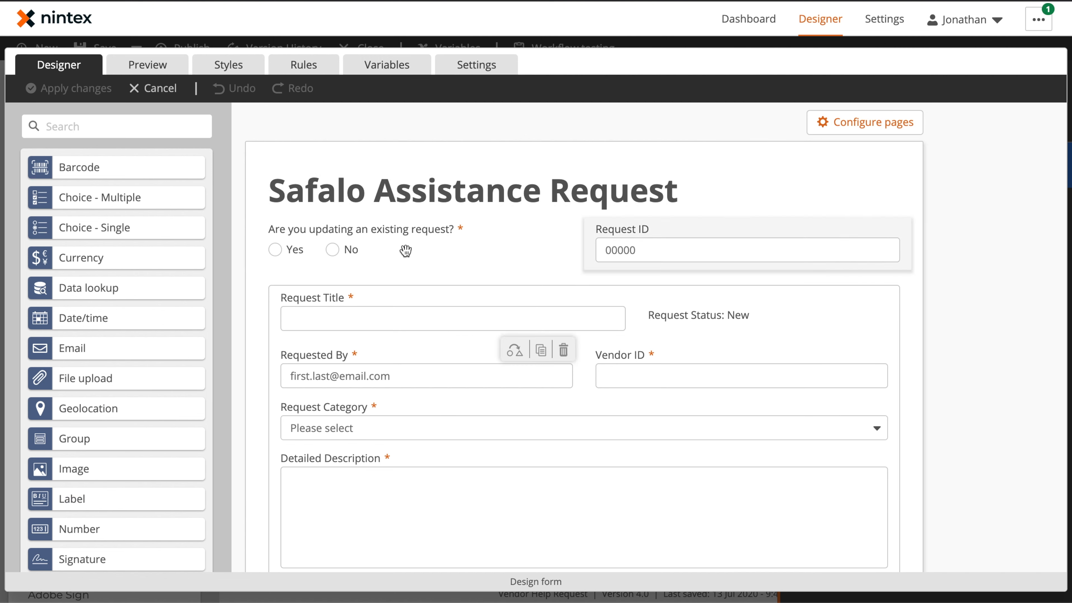
- Add a label control directly below the form title and delete it again
left_click_drag(86, 500, 558, 212)
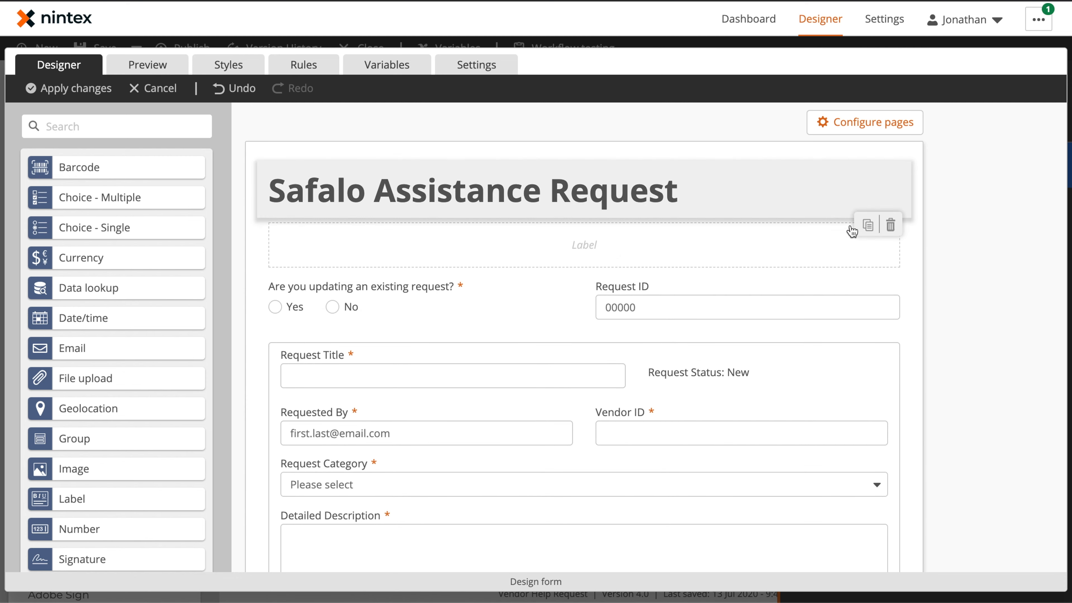
left_click(894, 226)
- Change the format of the Safalo Assistance Request title text to Heading 2
left_click(882, 194)
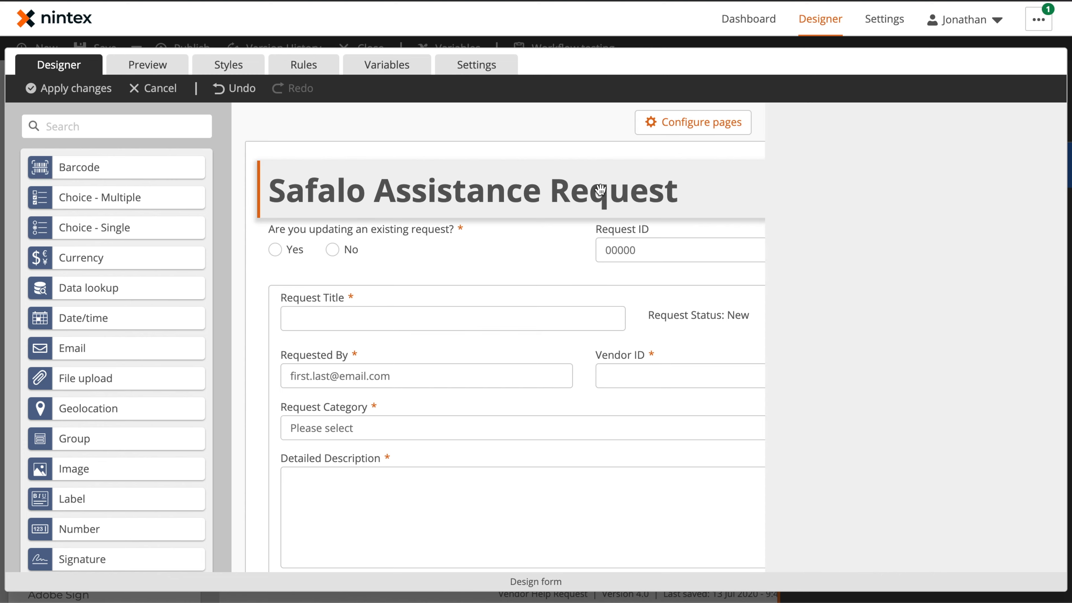
left_click(920, 427)
triple_click(920, 427)
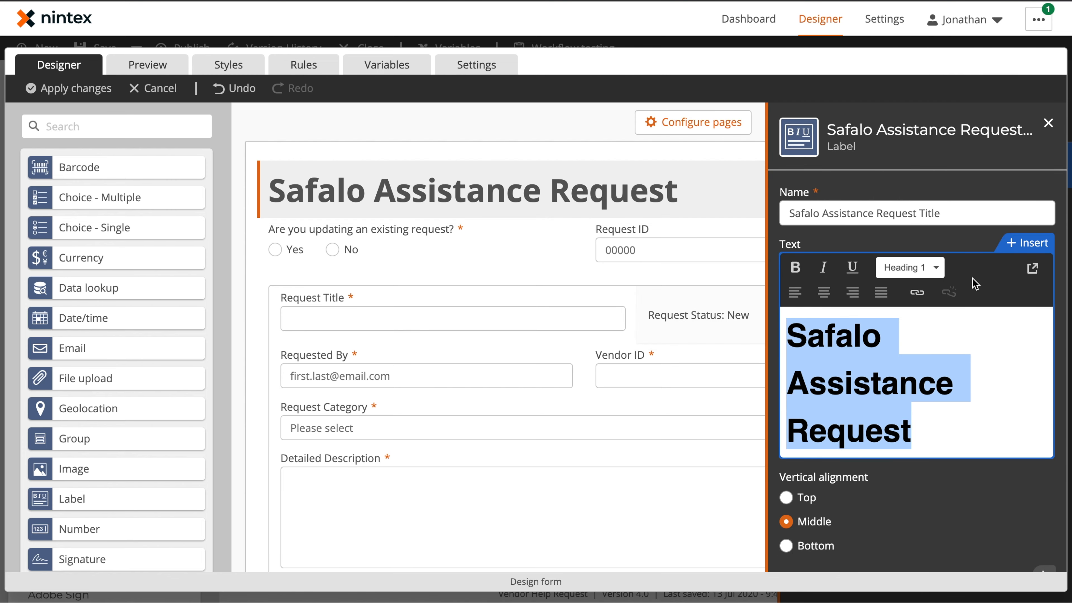
left_click(906, 270)
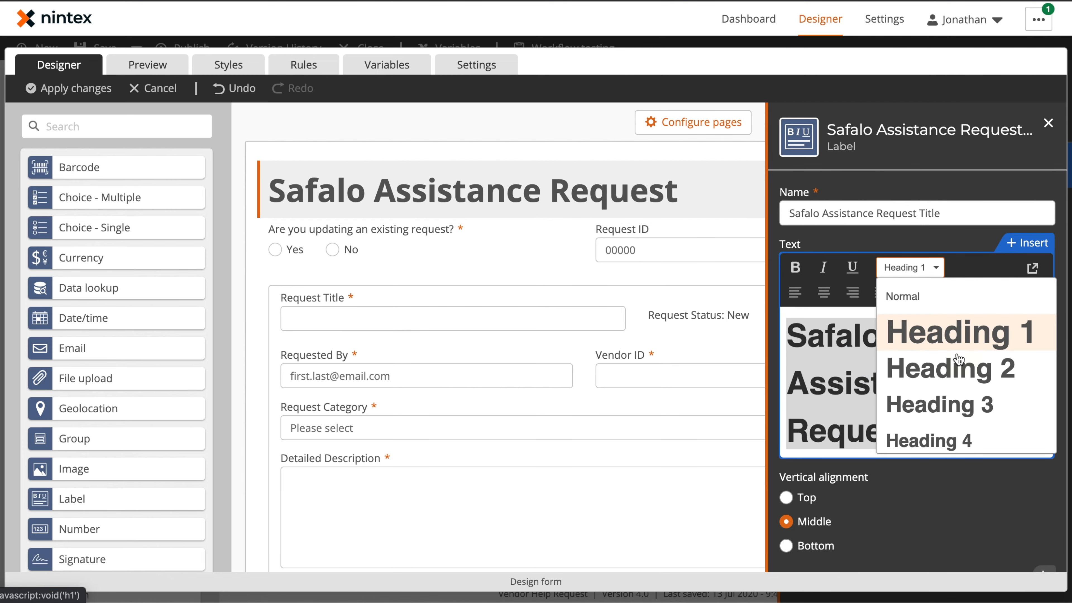
left_click(949, 368)
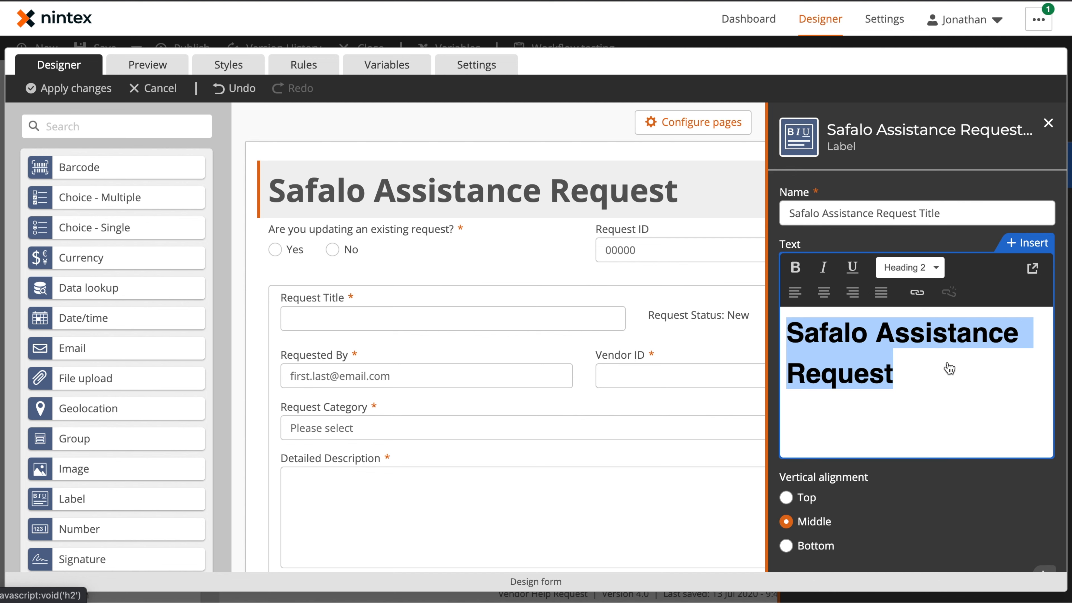
left_click(964, 246)
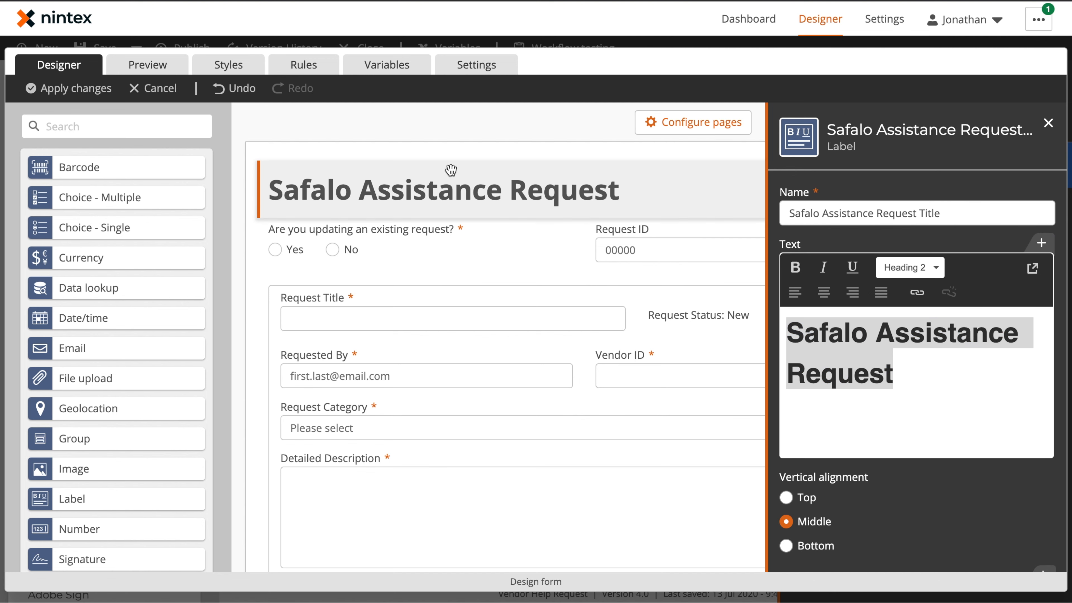
left_click(234, 213)
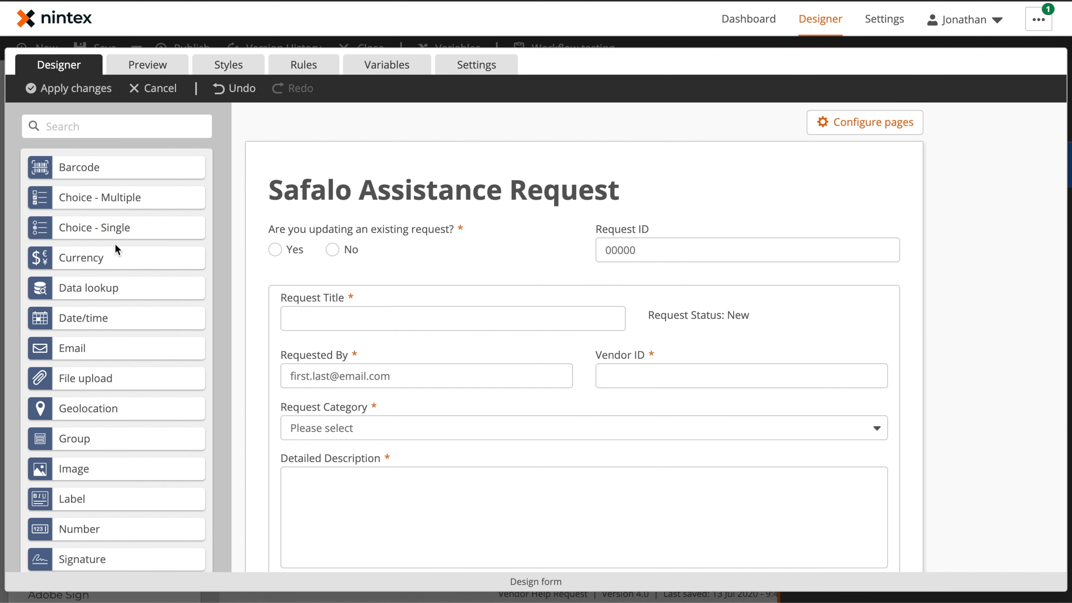
- Examine the settings of the existing-request choice question and the Request ID text field
left_click(352, 239)
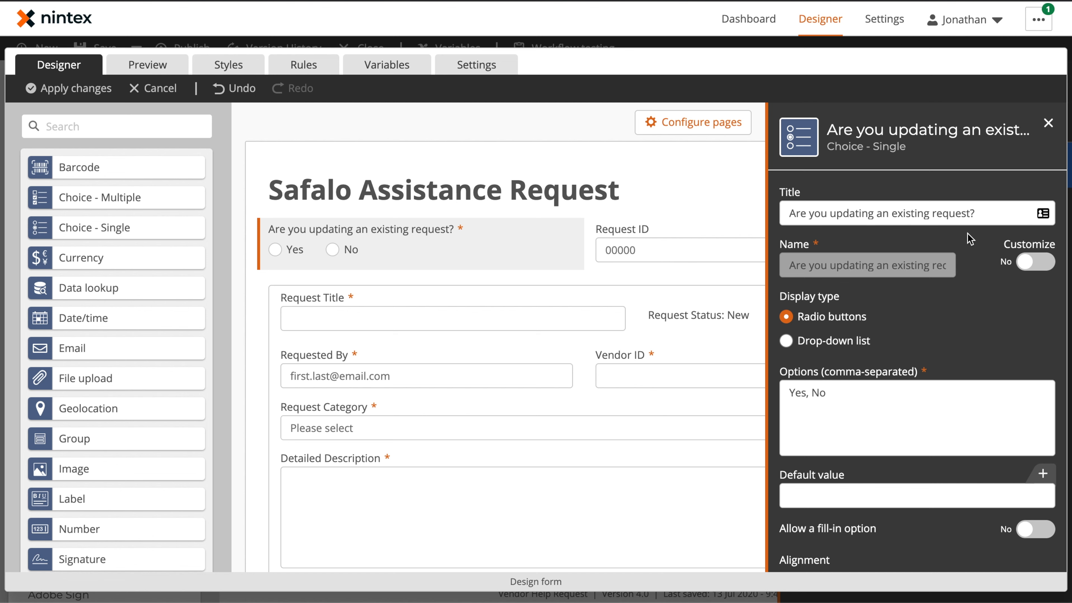
left_click(626, 242)
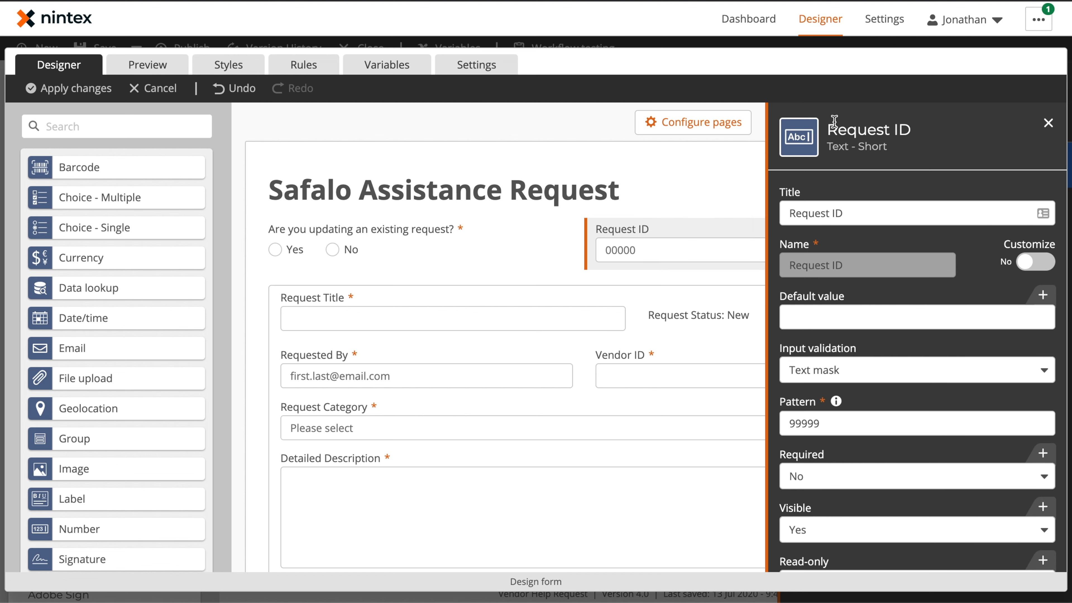
scroll(186, 507, "down", 5)
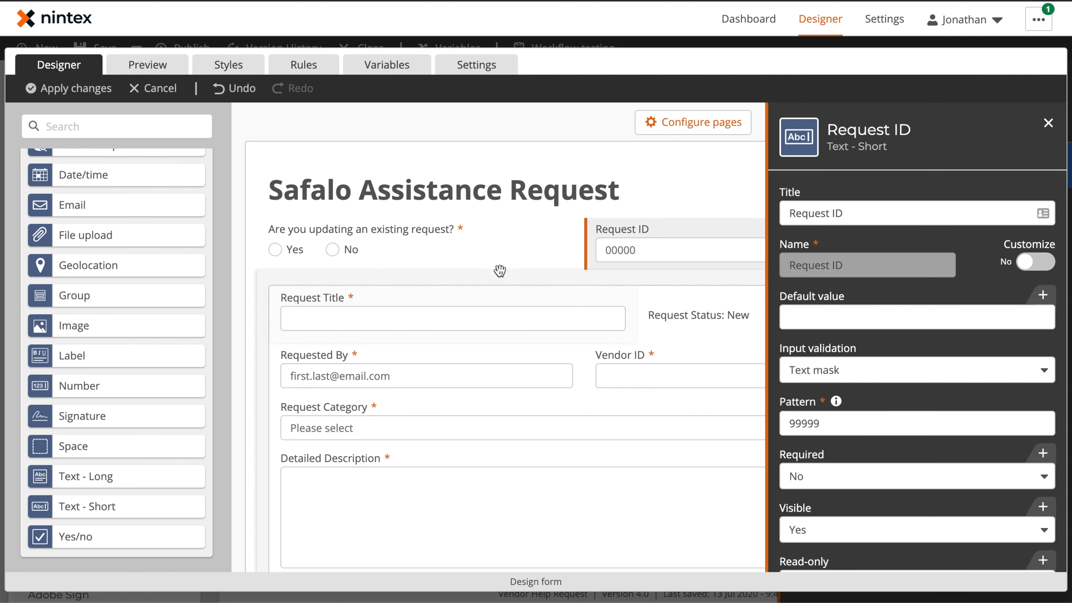
left_click(232, 308)
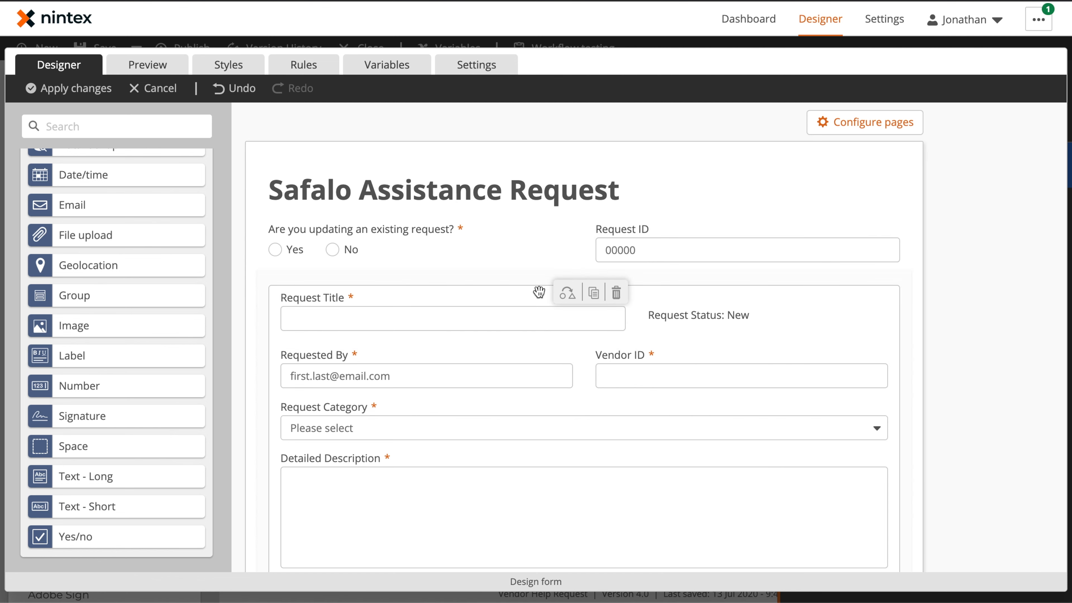
- Examine the settings of the New Request Controls and Existing Request Controls groups
left_click(537, 282)
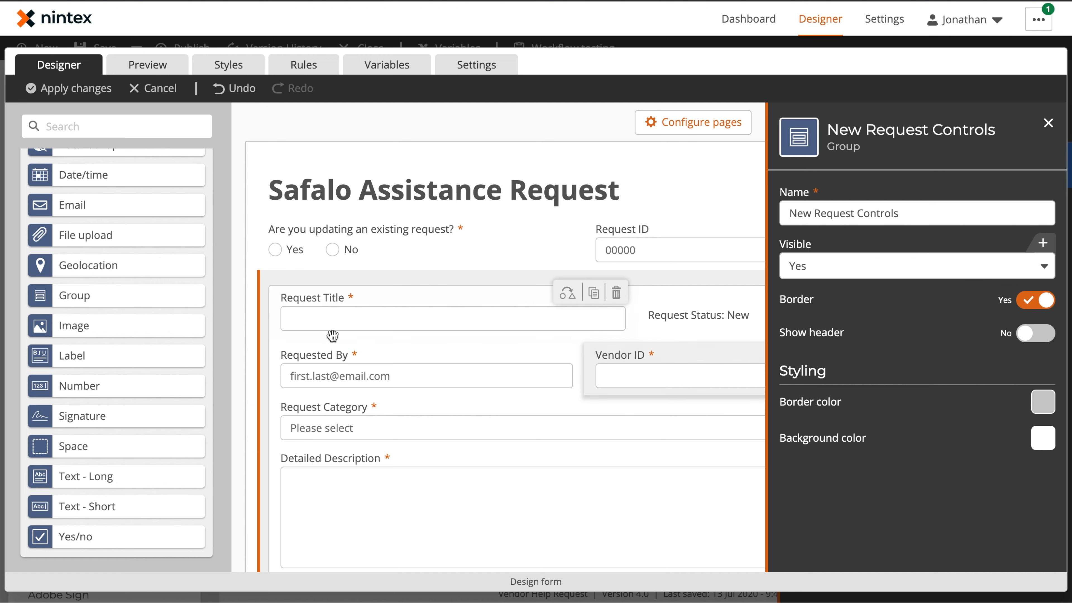
left_click(237, 295)
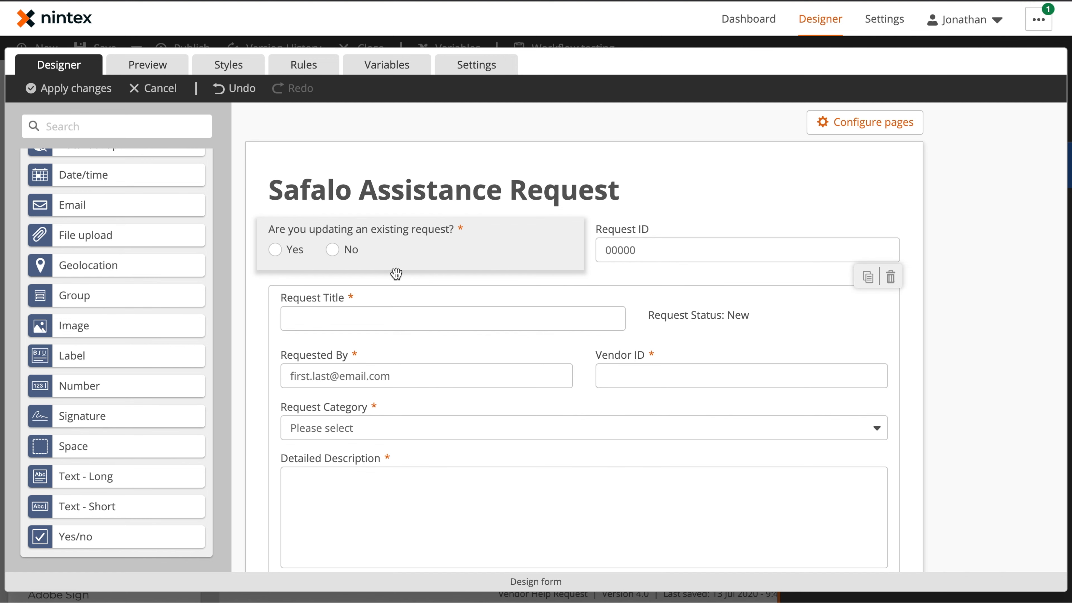
left_click(422, 279)
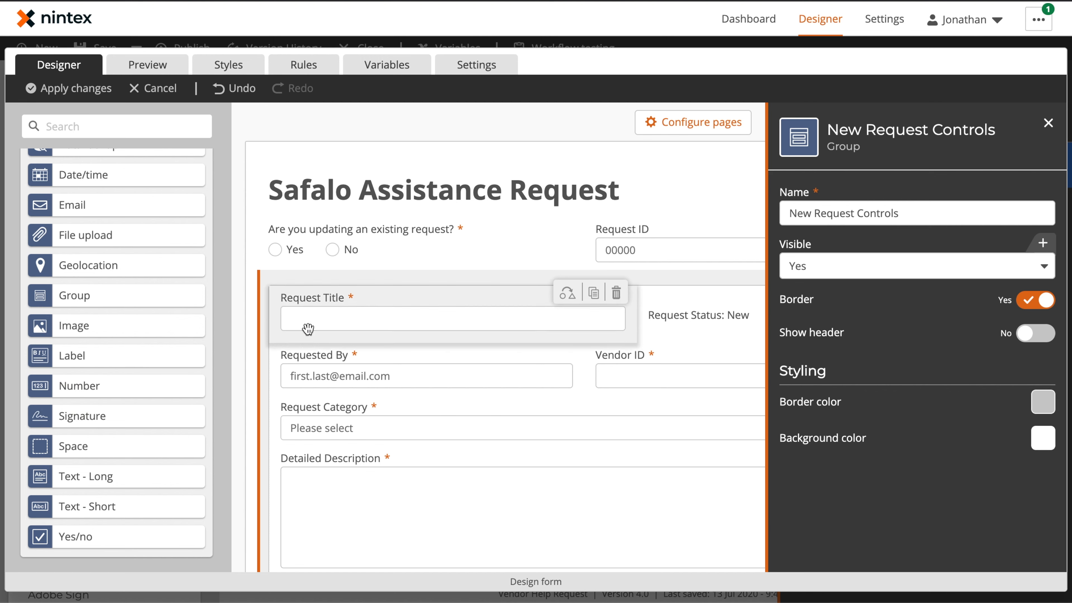
scroll(307, 327, "down", 5)
scroll(307, 328, "down", 3)
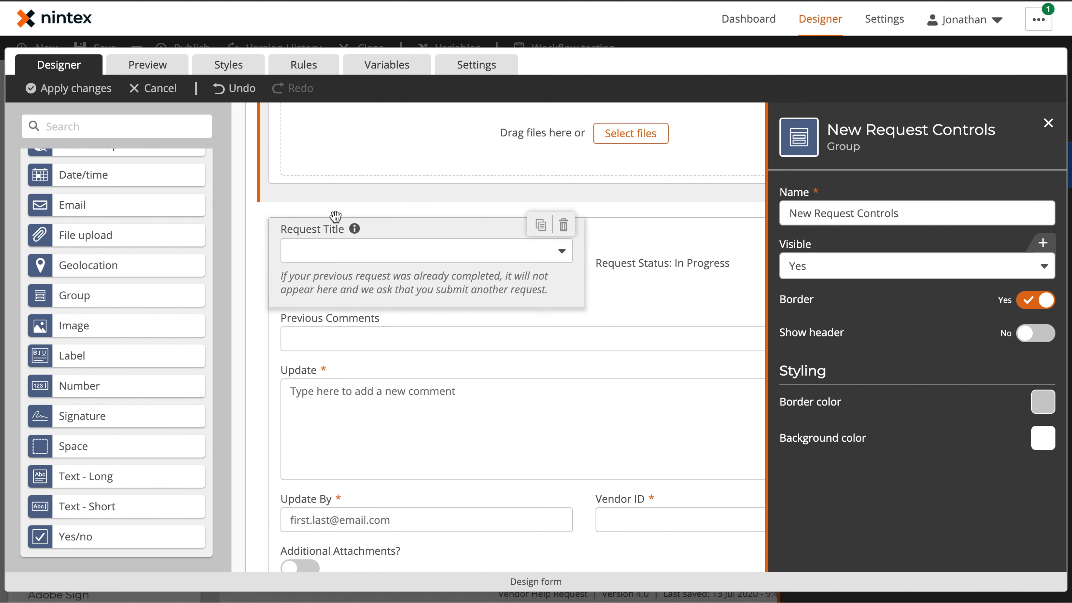
left_click(327, 212)
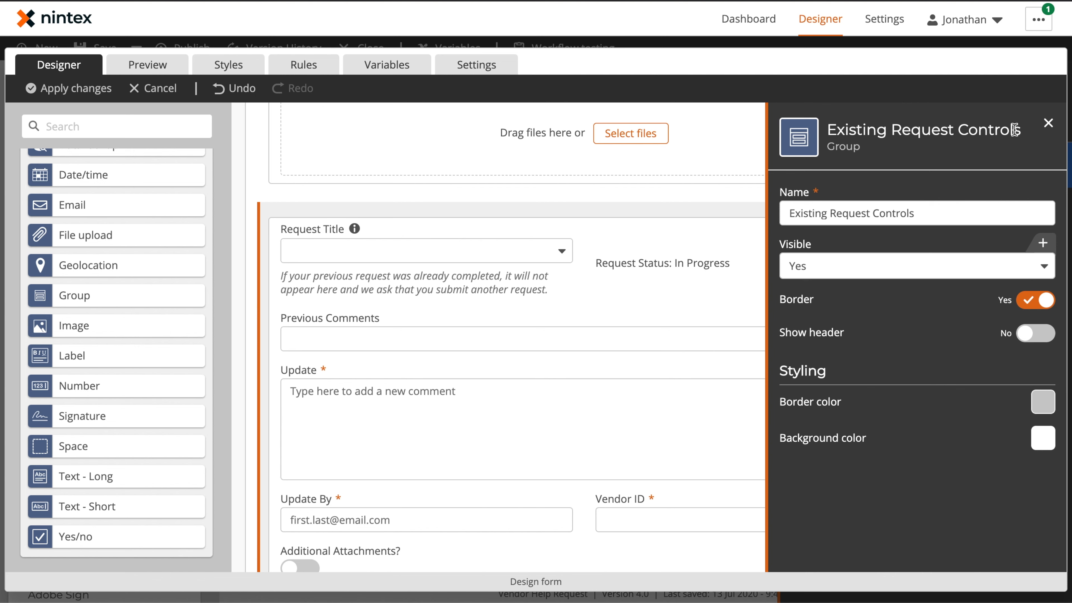
left_click(1048, 123)
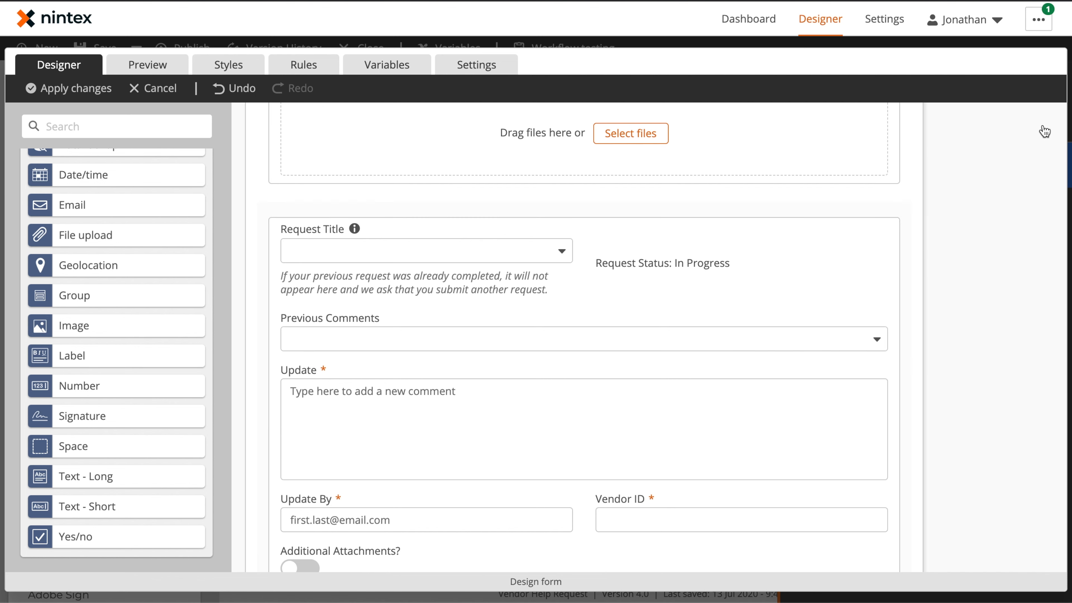
- Review the new request group's status label, Requested By and Vendor ID fields, and the Request Category options
scroll(461, 322, "up", 10)
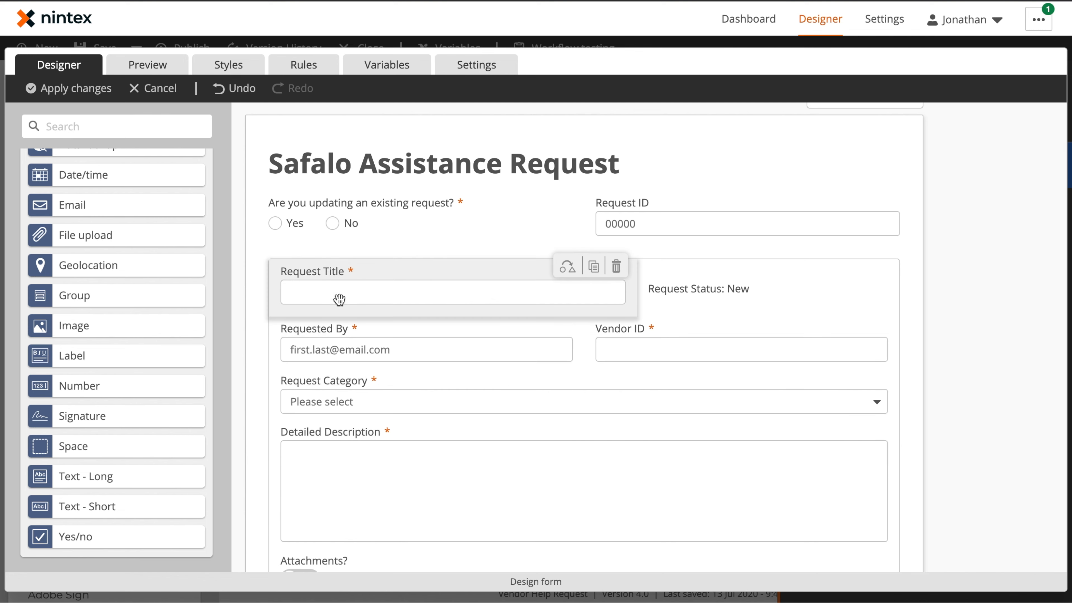
left_click(721, 292)
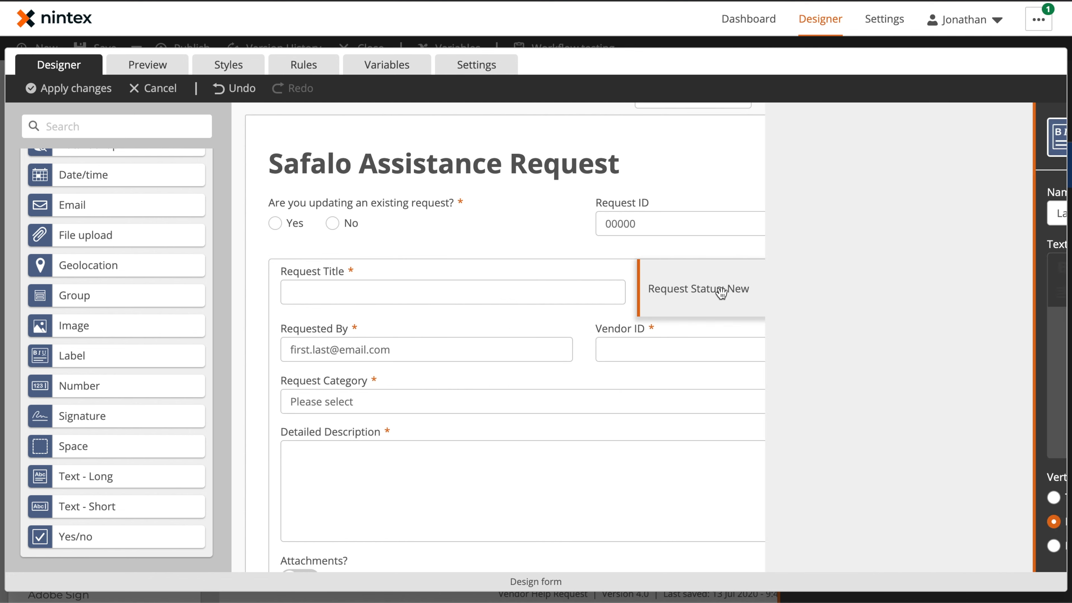
left_click(359, 363)
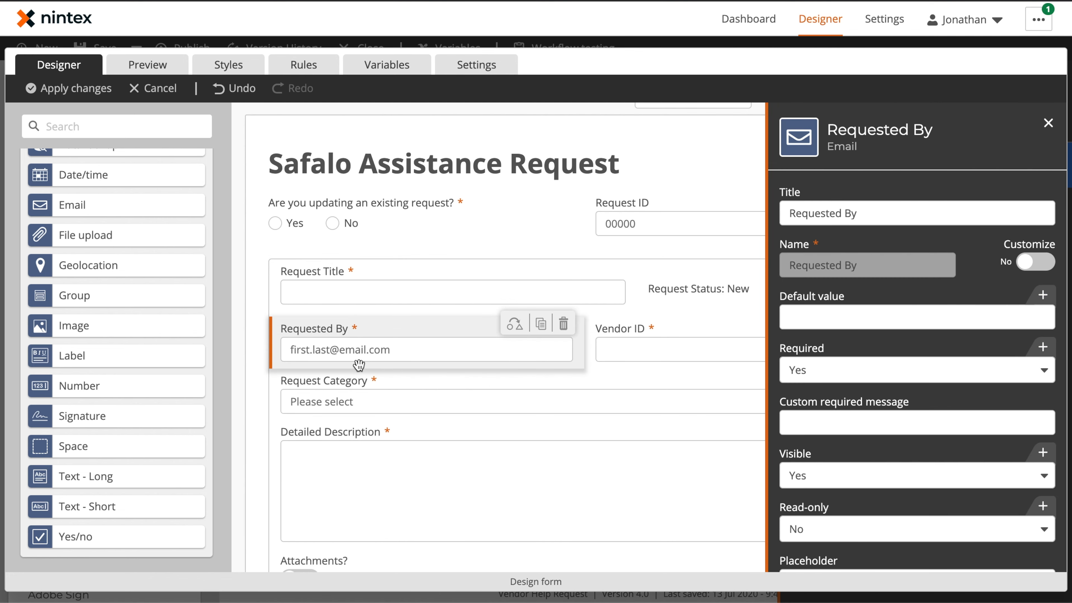
left_click(661, 337)
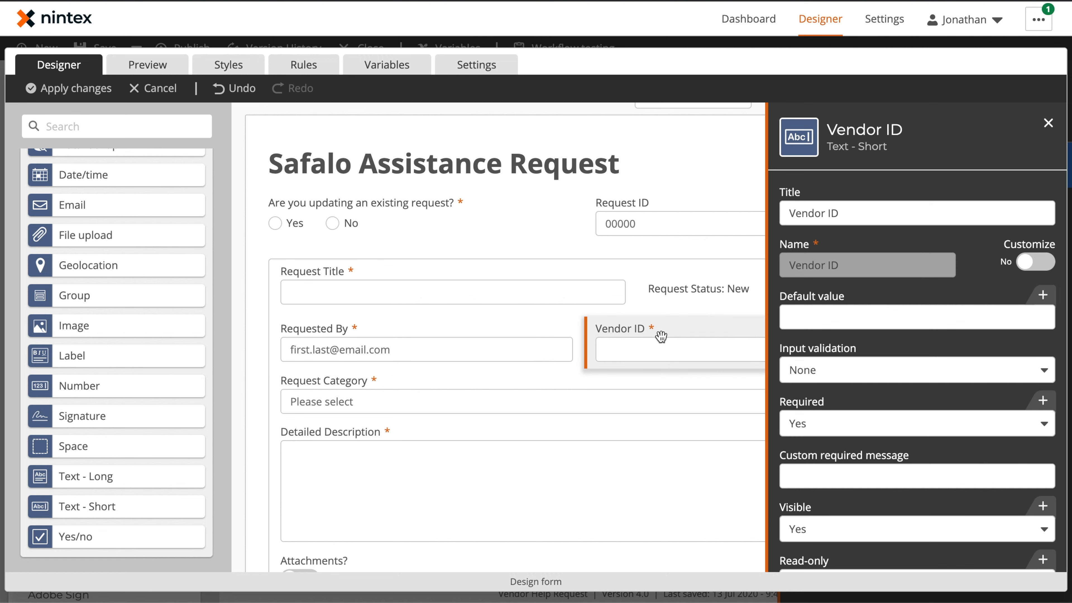
left_click(395, 399)
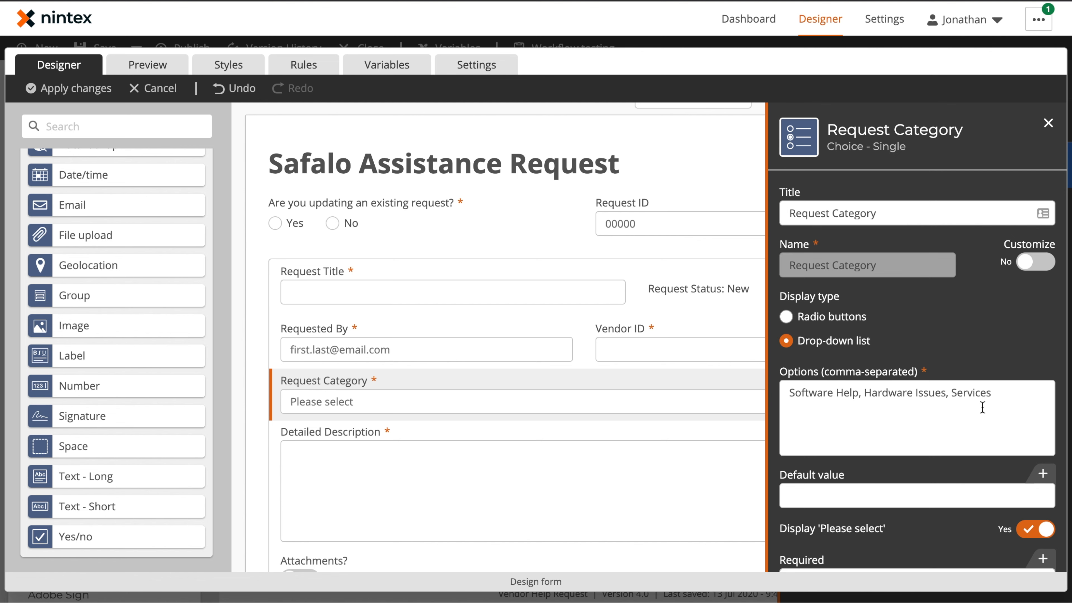
left_click_drag(1019, 399, 787, 398)
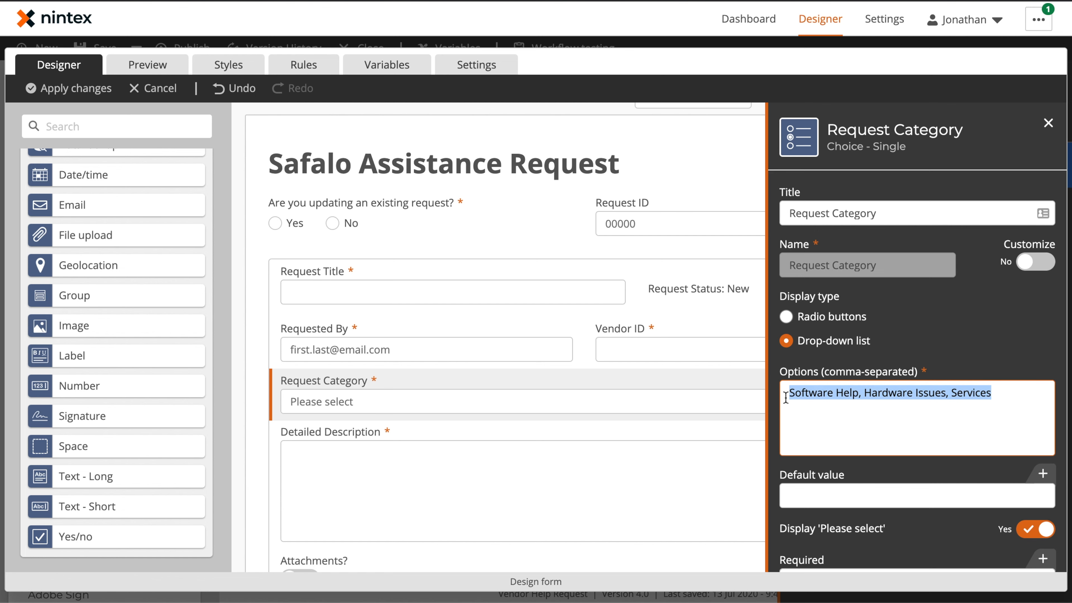
- Examine the settings of the Detailed Description field and the Attachments yes/no control
left_click(608, 478)
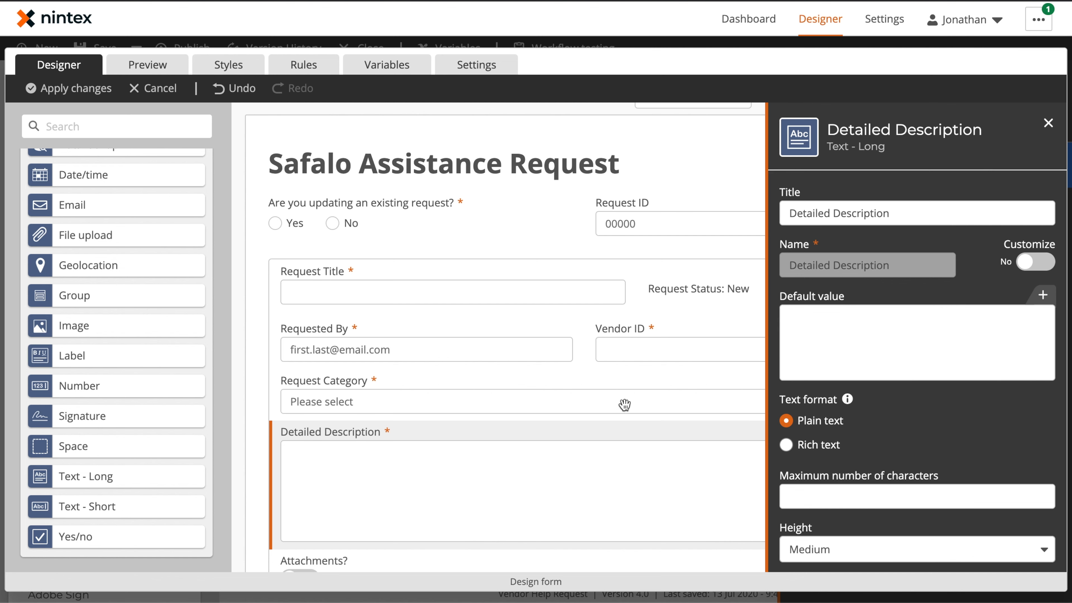
scroll(620, 405, "down", 5)
left_click(310, 395)
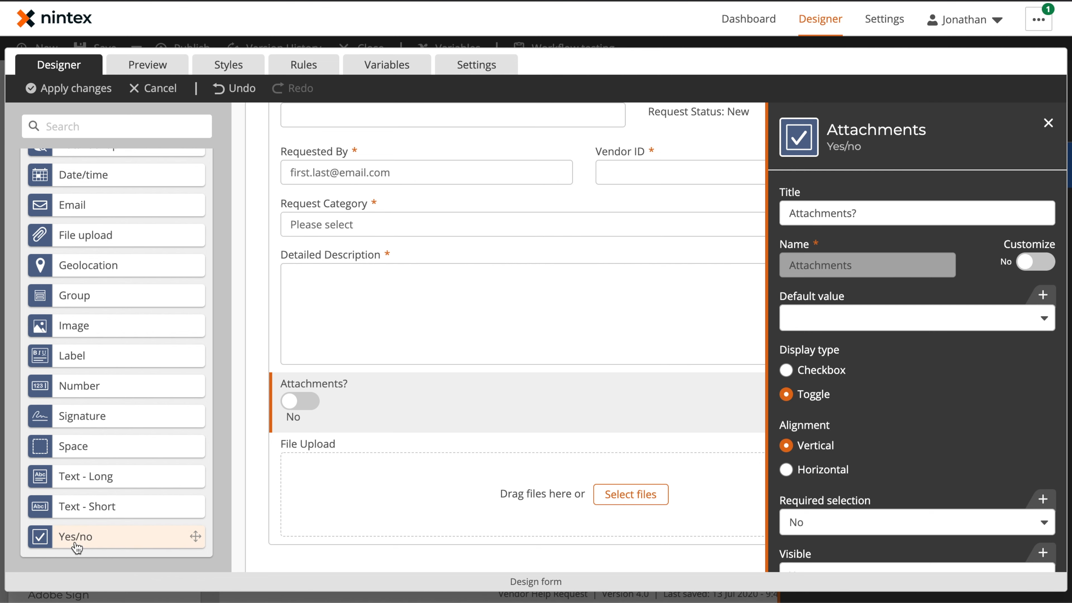
- Examine the File Upload control's settings and preview the form with No chosen for updating an existing request
left_click(355, 467)
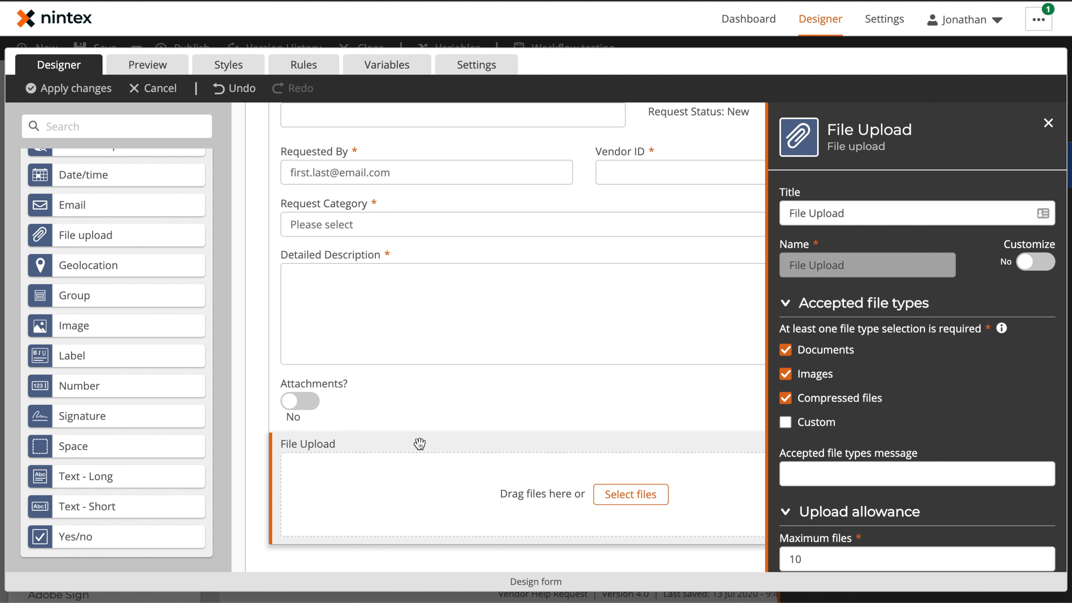
left_click(166, 69)
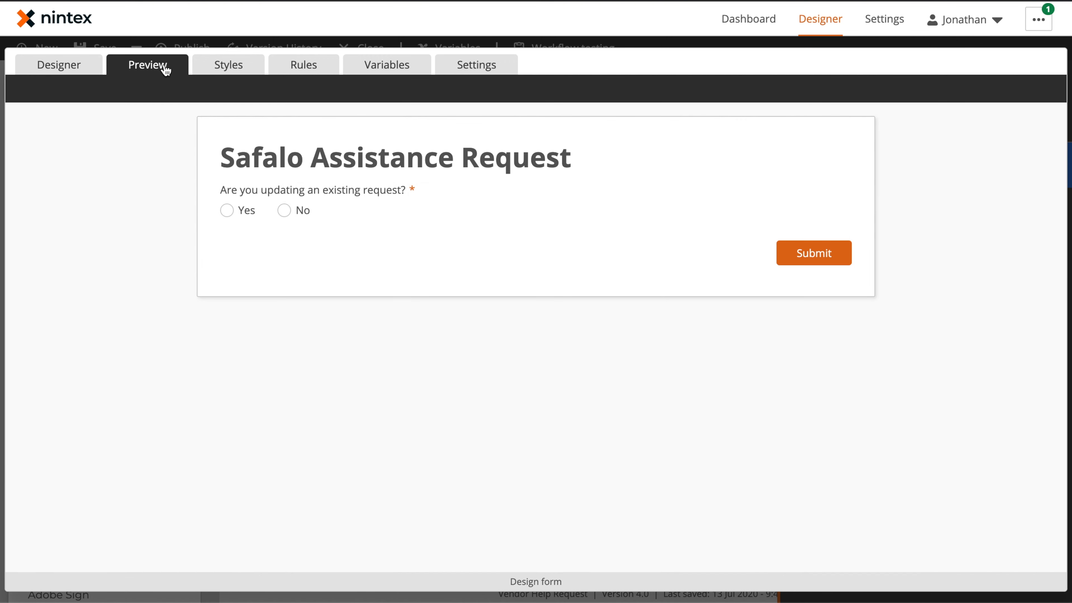
left_click(294, 211)
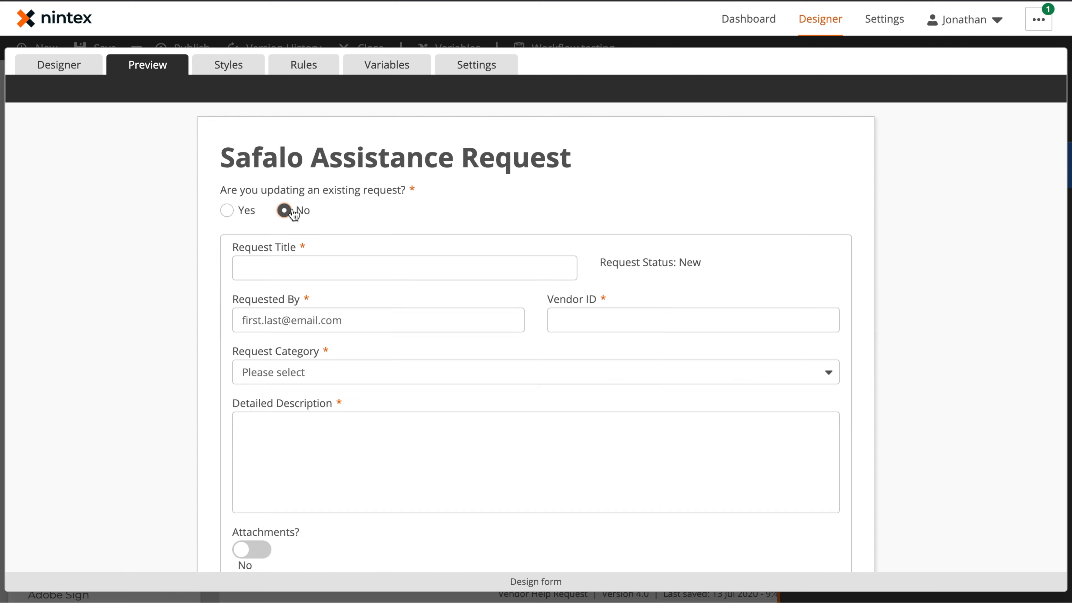
scroll(638, 365, "down", 2)
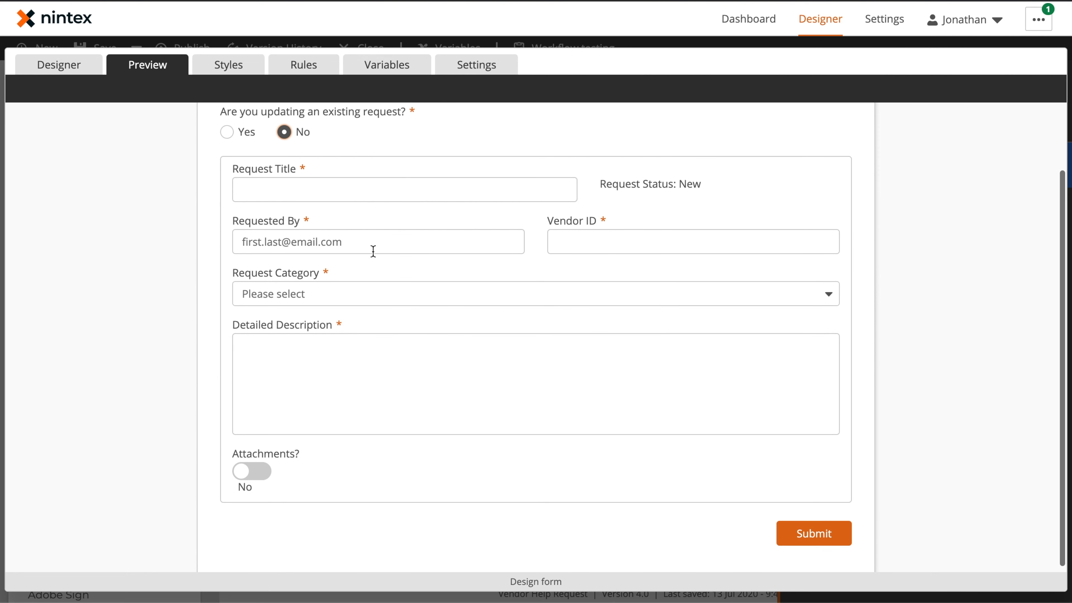
- In the preview, choose Hardware Issues as the Request Category and set Attachments to Yes to inspect the File Upload area
left_click(361, 297)
left_click(343, 340)
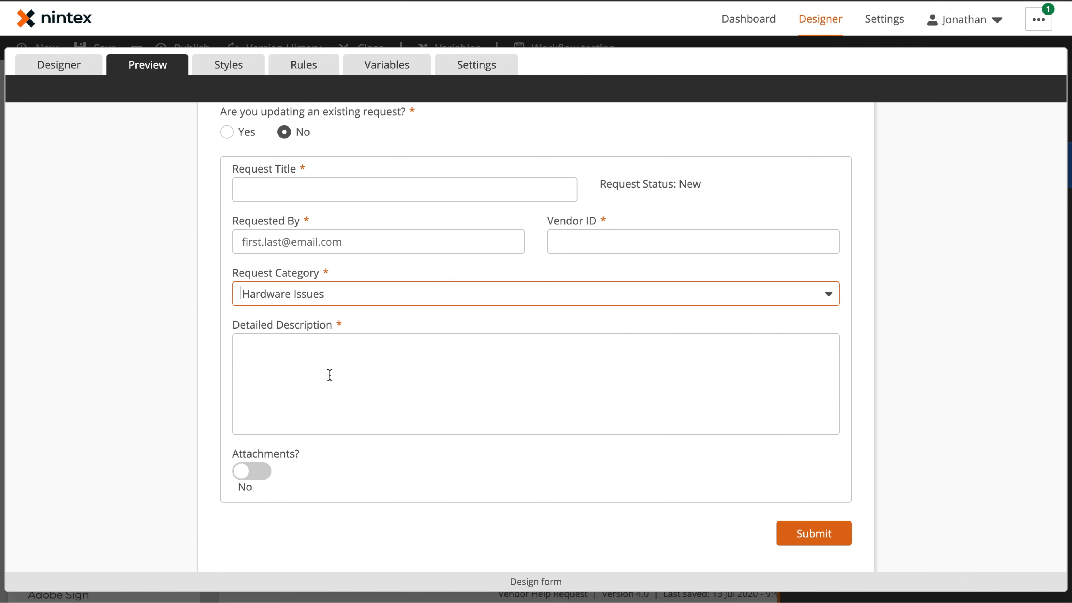
left_click(248, 472)
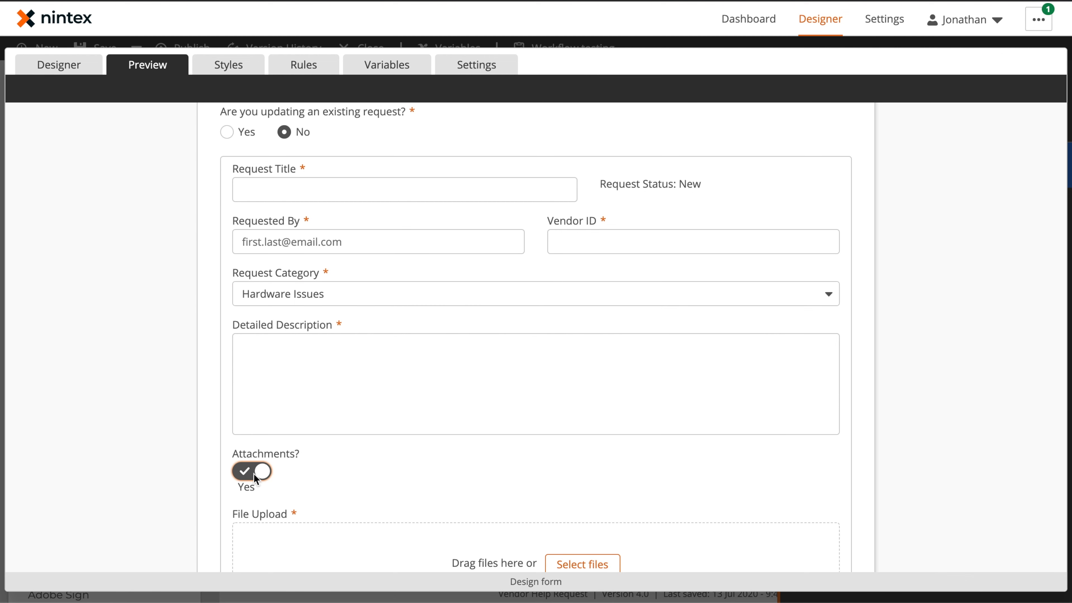
scroll(371, 466, "down", 2)
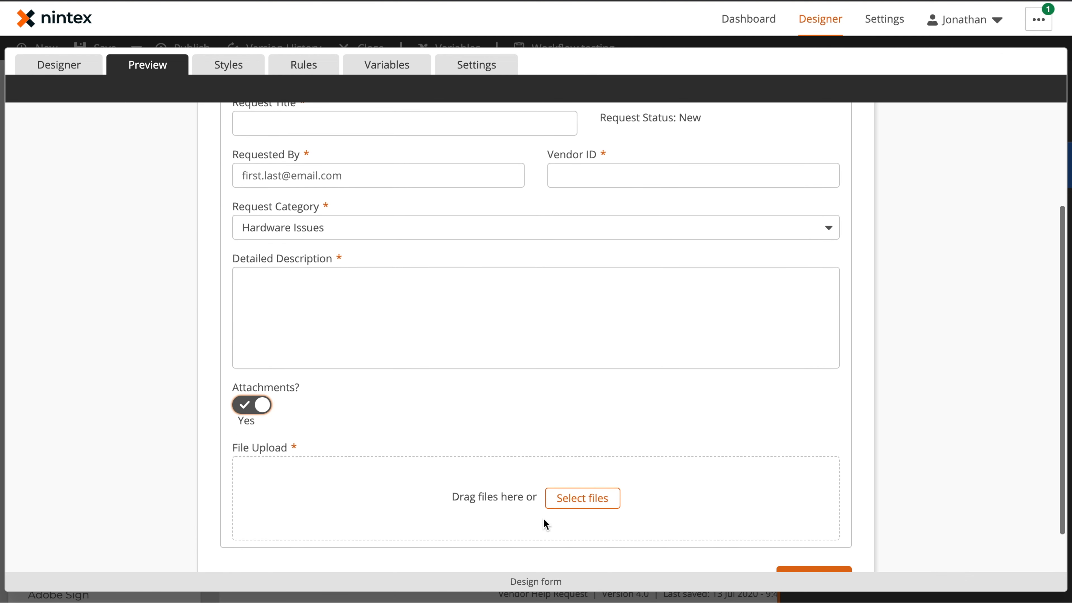
scroll(484, 502, "up", 3)
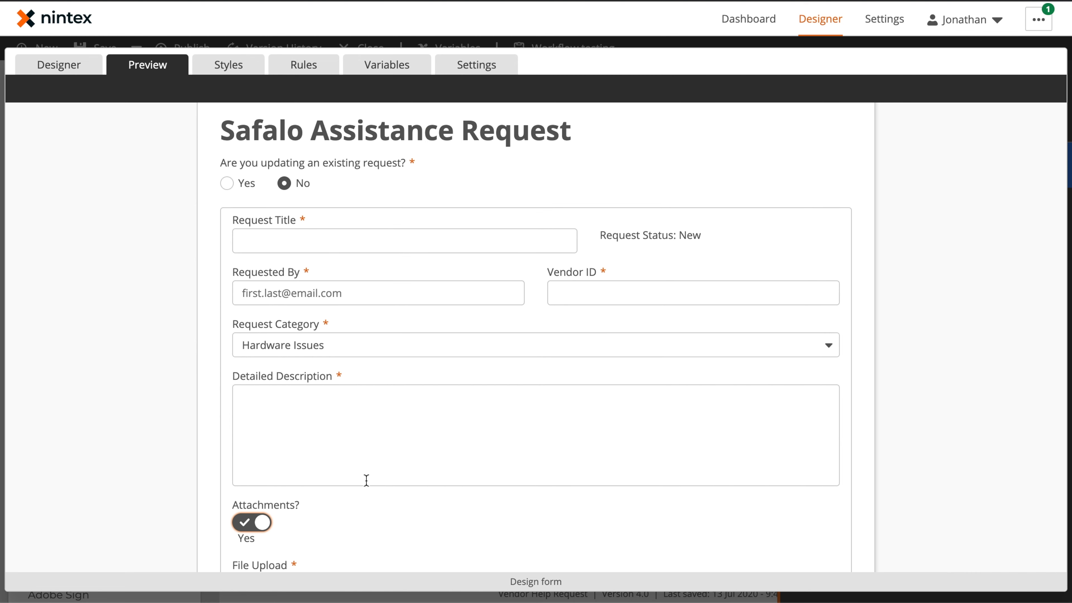
scroll(363, 481, "down", 4)
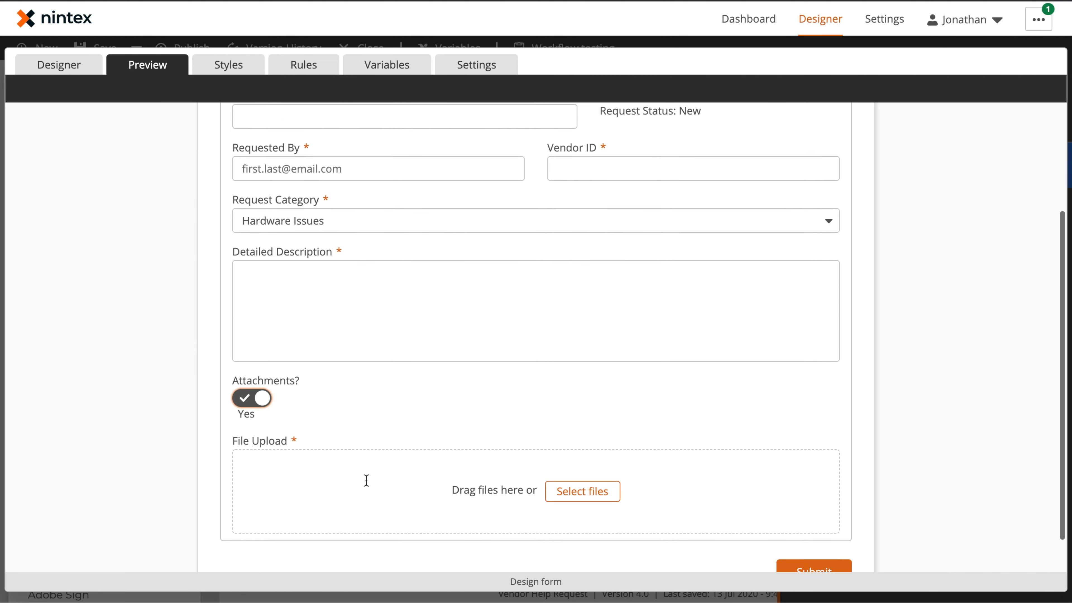
- Test switching Attachments back to No and alternating the existing-request answer between Yes and No in the preview
left_click(253, 391)
left_click(249, 470)
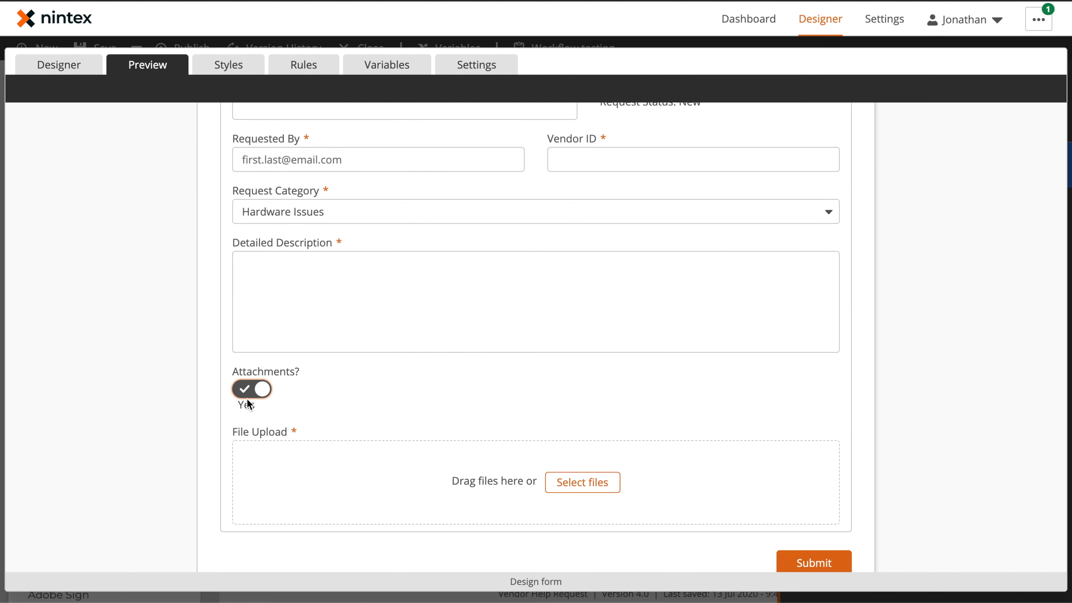
left_click(252, 389)
scroll(318, 363, "up", 3)
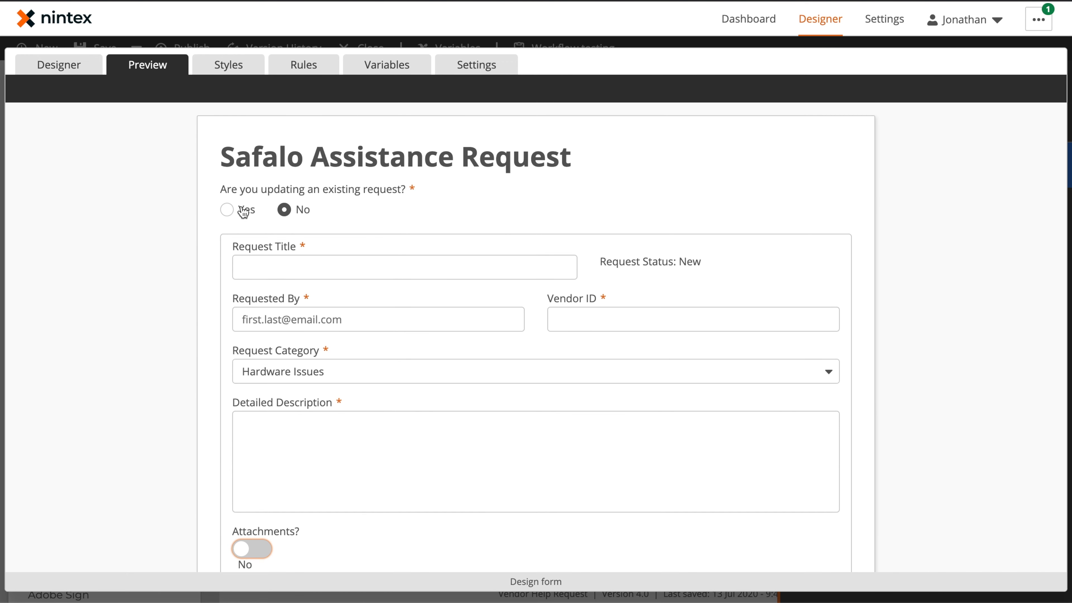
left_click(227, 210)
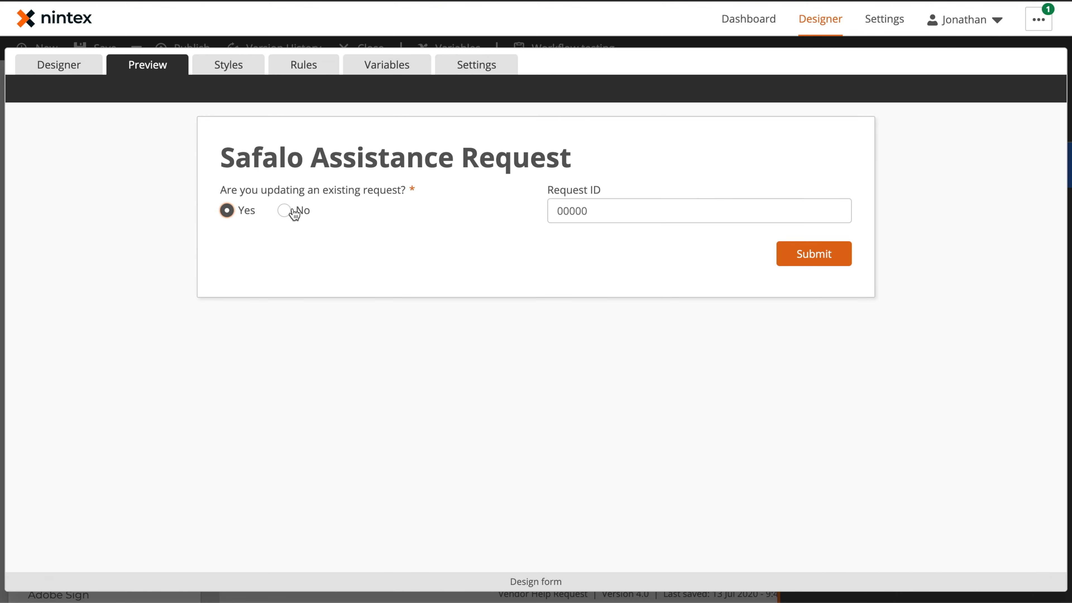
left_click(290, 211)
left_click(232, 211)
left_click(284, 211)
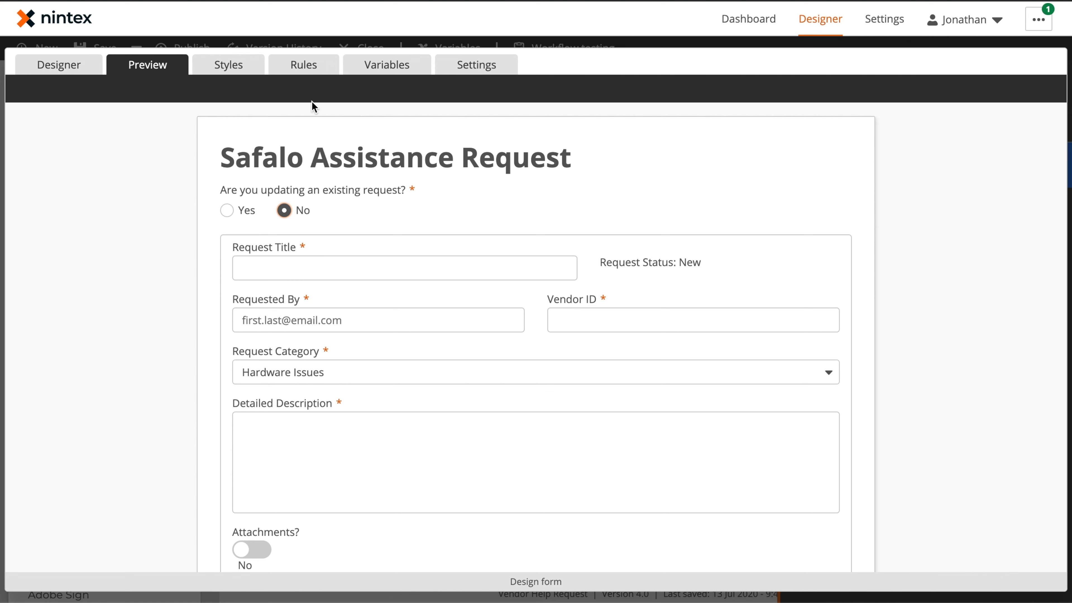
- Look over the form rules list and preview a new request again, toggling Attachments on and off
left_click(302, 68)
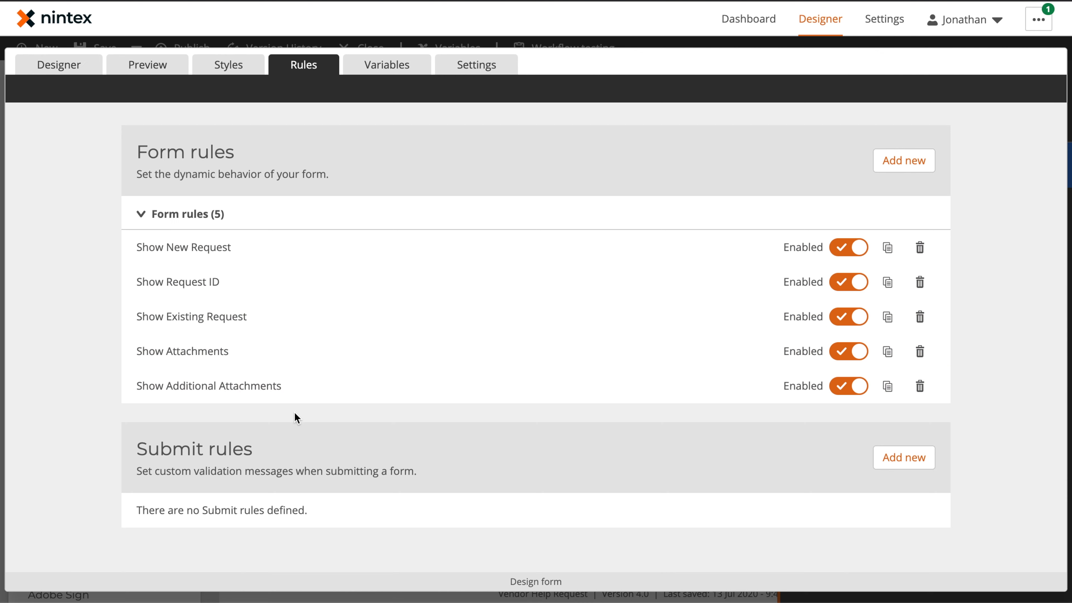
left_click(113, 64)
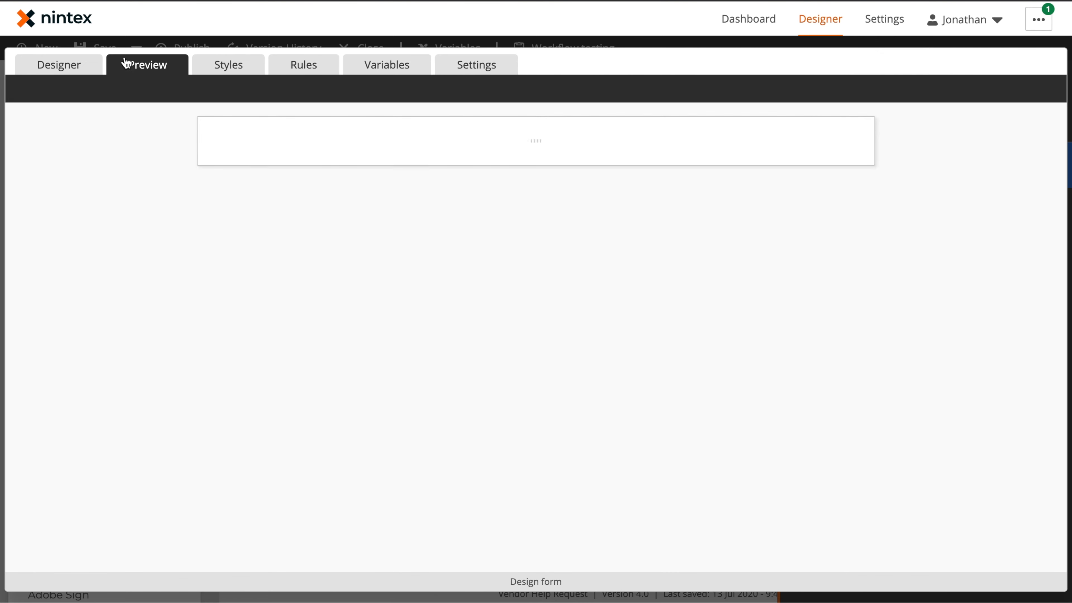
left_click(284, 210)
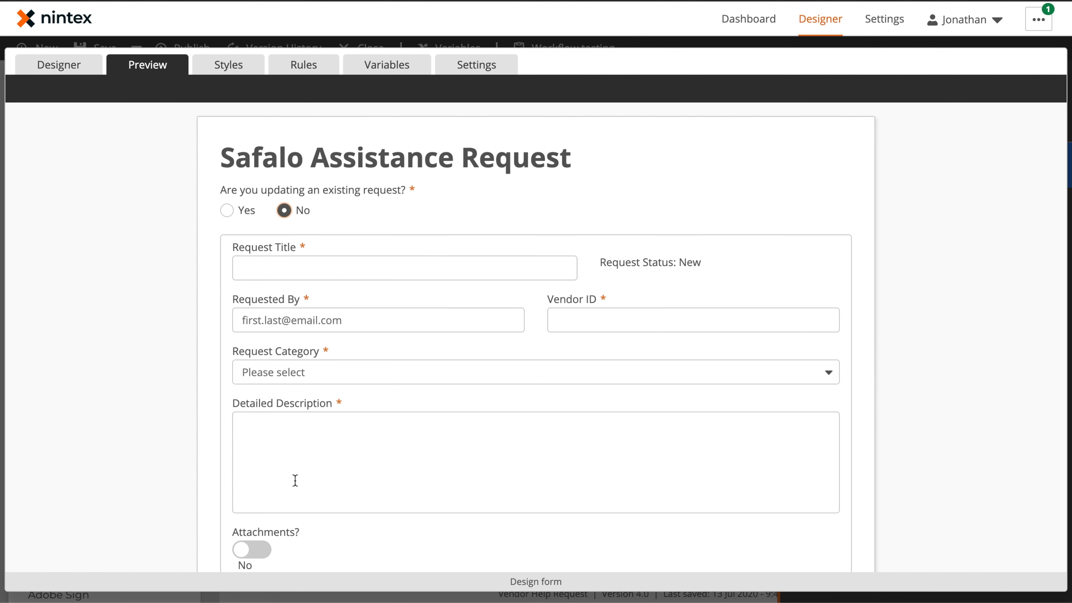
scroll(289, 486, "down", 2)
left_click(249, 484)
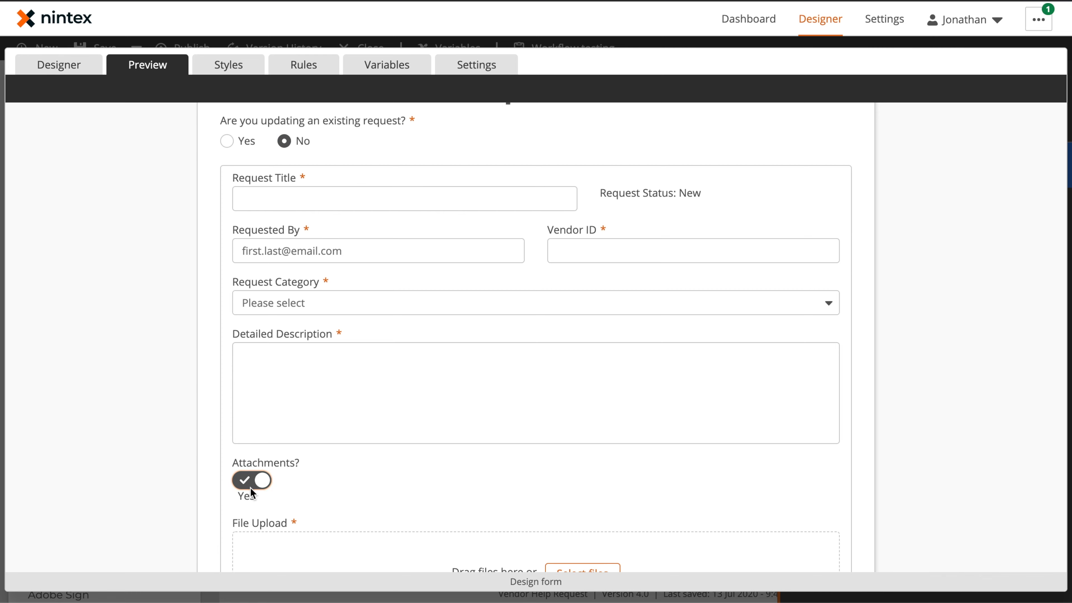
left_click(251, 486)
- Examine the Show Attachments rule's condition and its File Upload visible and required actions, closing it without updating
left_click(304, 71)
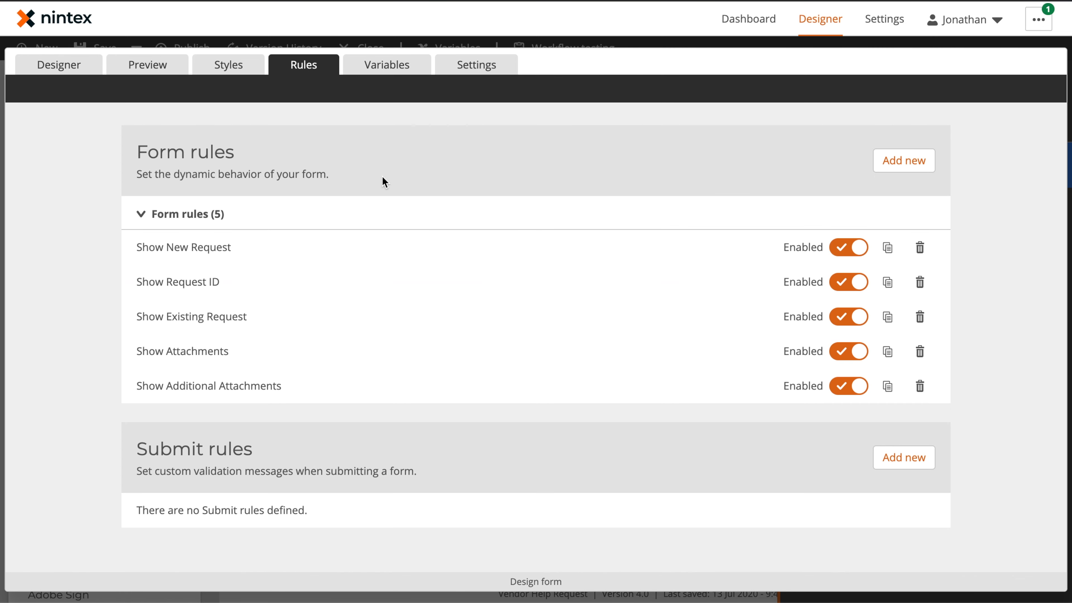
left_click(379, 356)
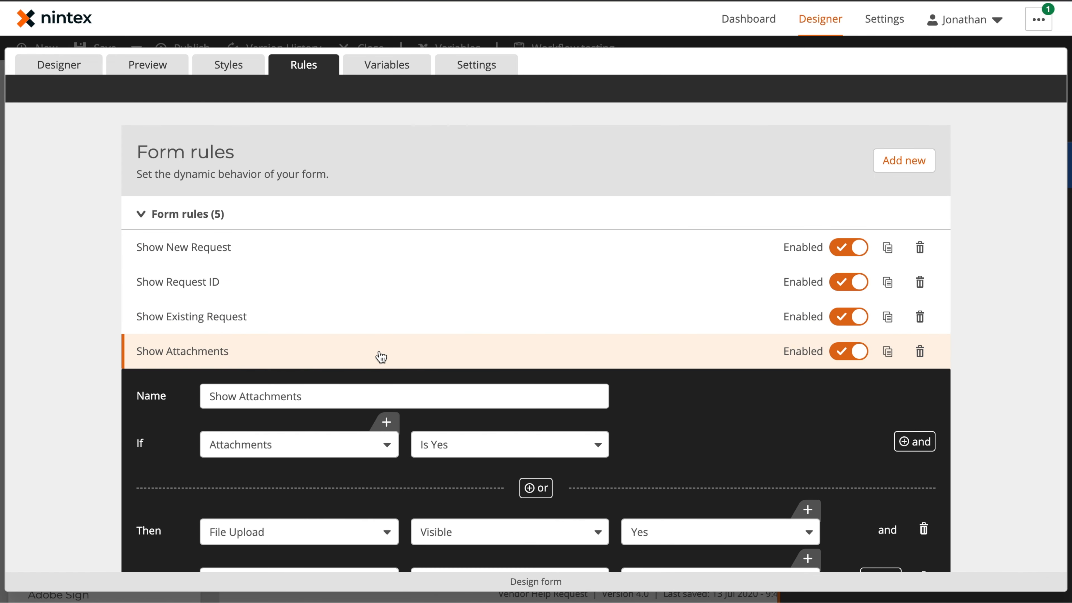
scroll(381, 356, "down", 2)
left_click_drag(325, 330, 186, 329)
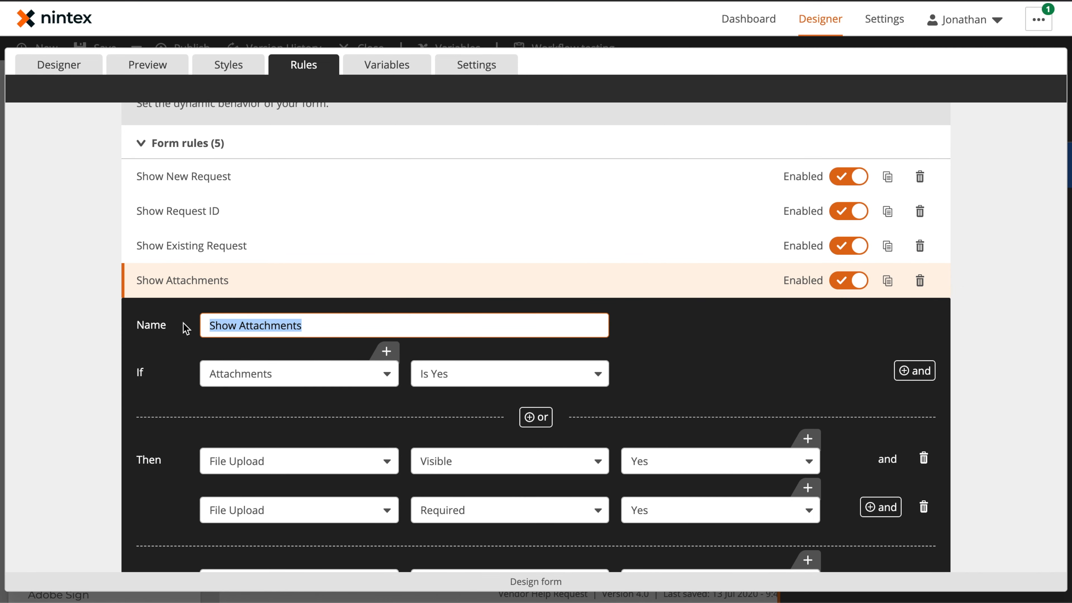
left_click(169, 357)
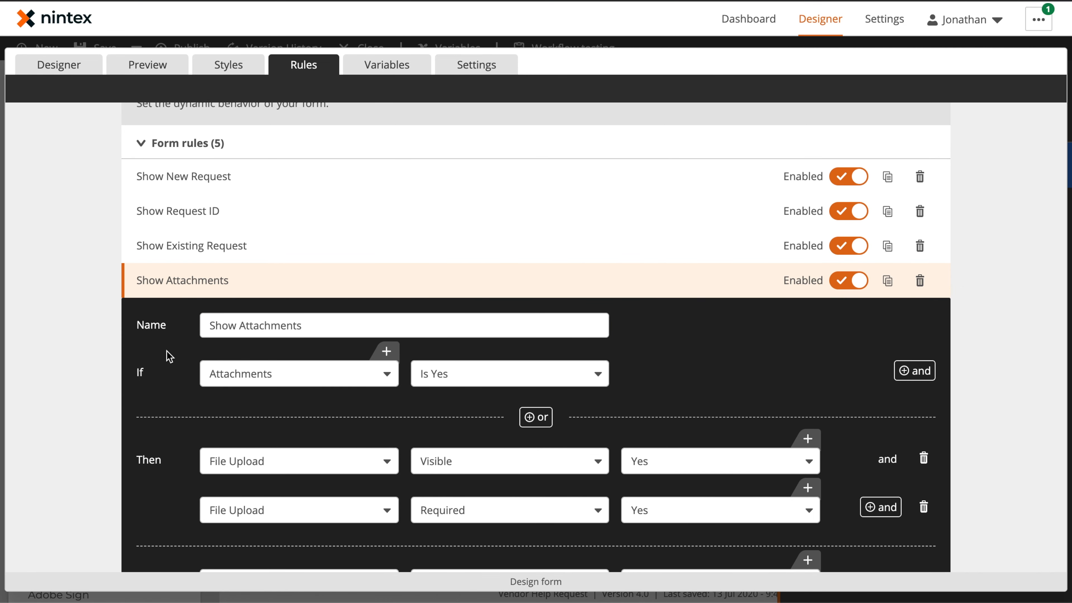
left_click(236, 374)
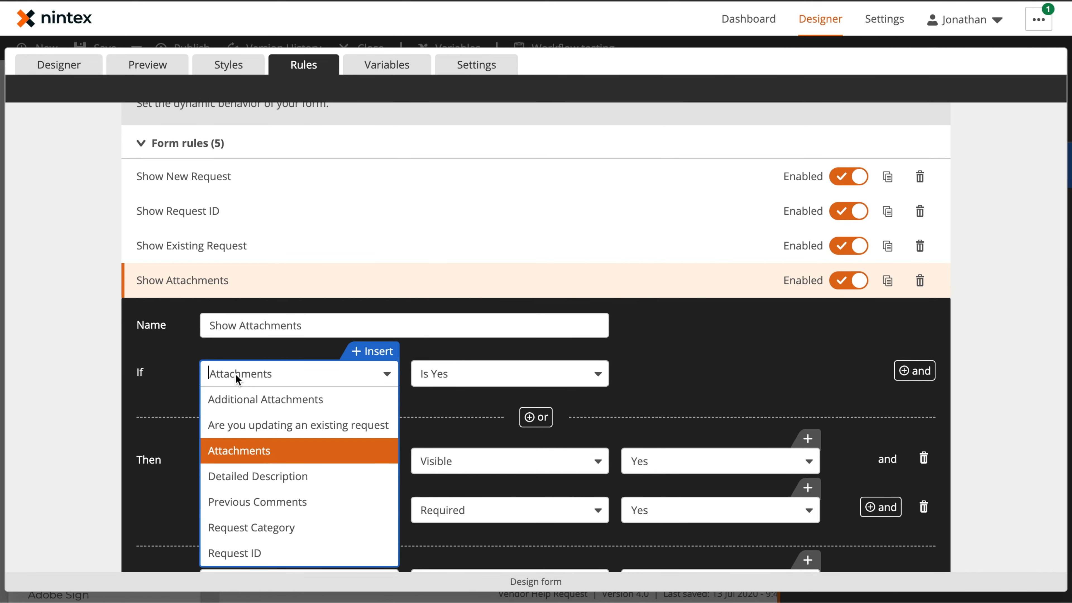
left_click(260, 459)
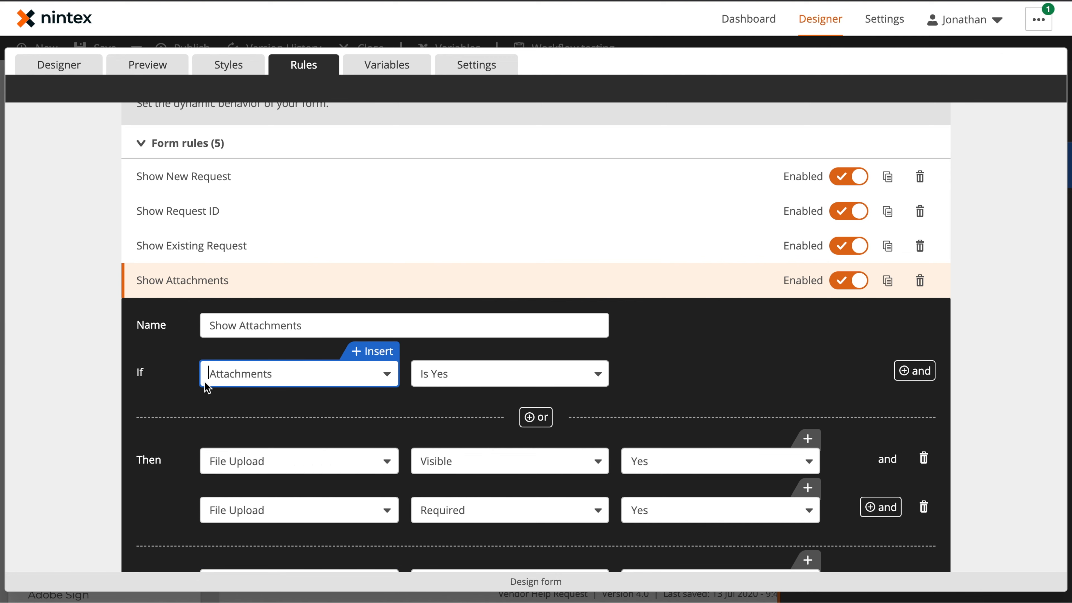
scroll(204, 381, "down", 1)
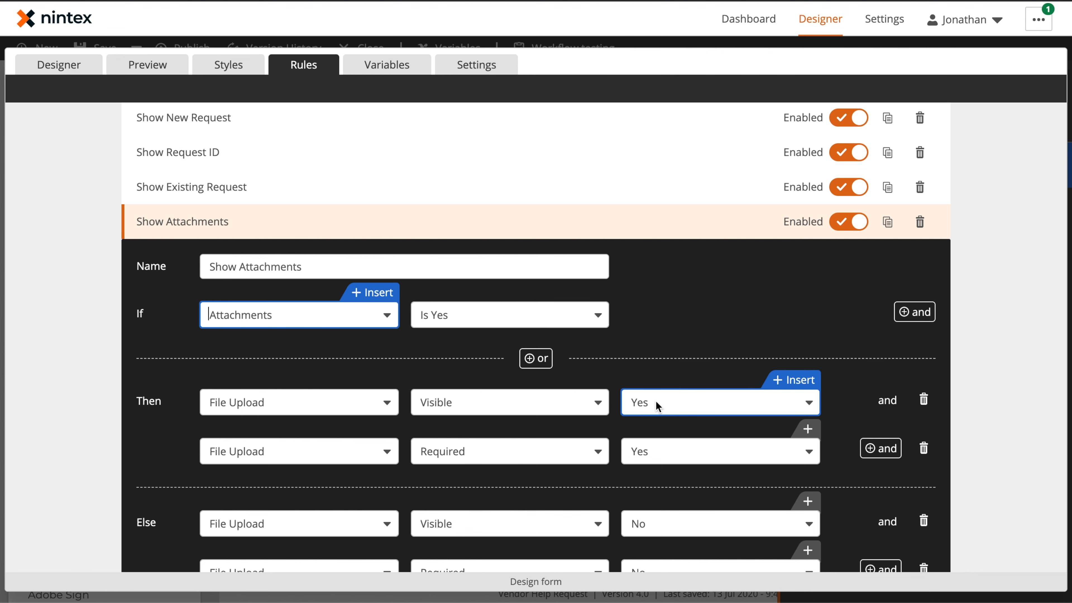
scroll(656, 401, "down", 1)
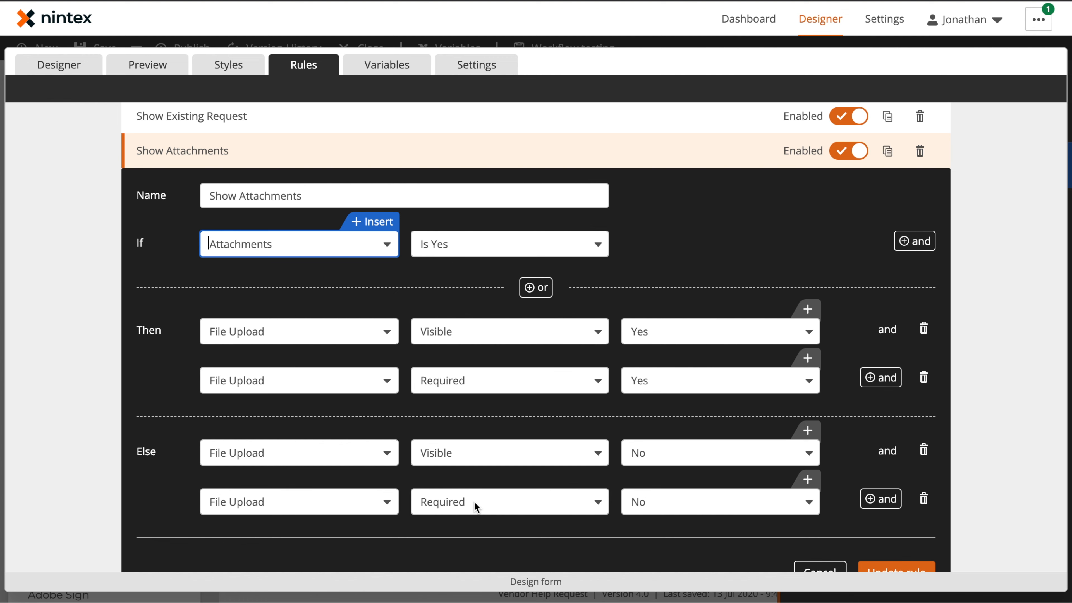
scroll(725, 371, "down", 2)
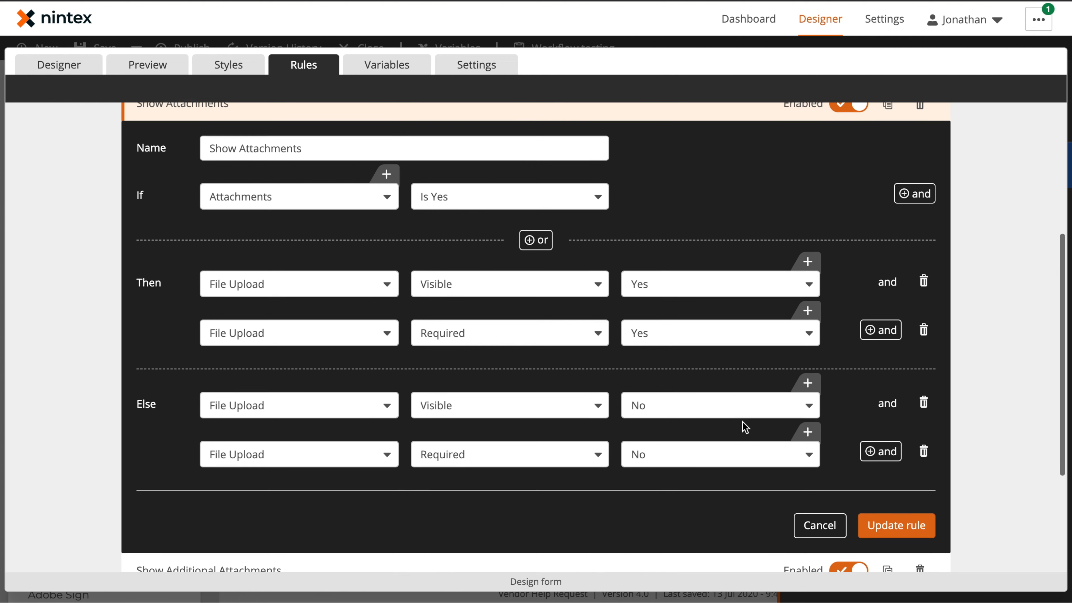
left_click(823, 518)
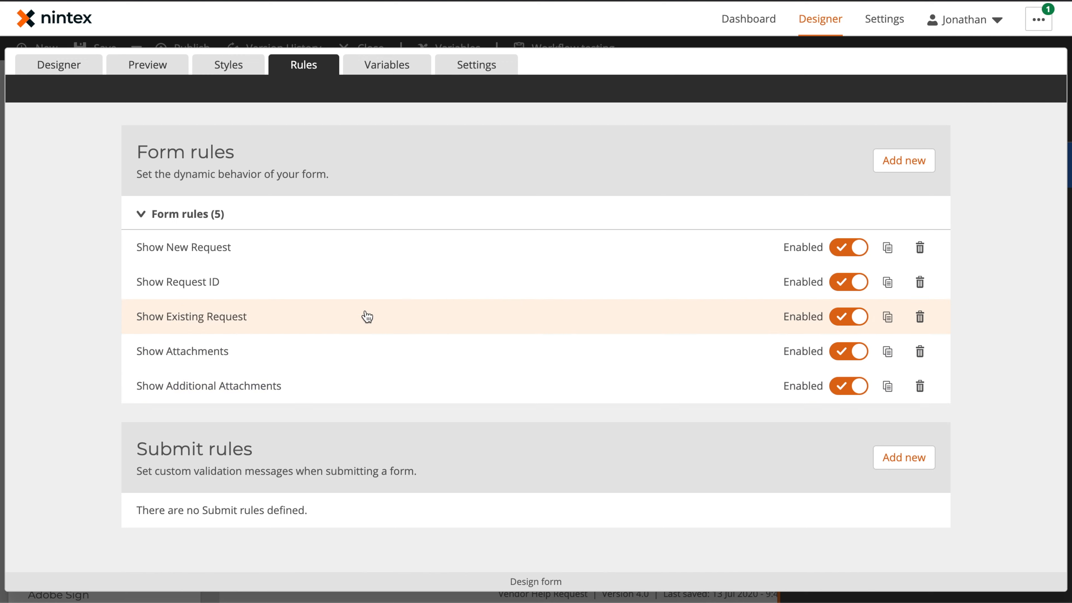
- Examine the conditions and visibility actions of the Show New Request and Show Existing Request rules
left_click(209, 251)
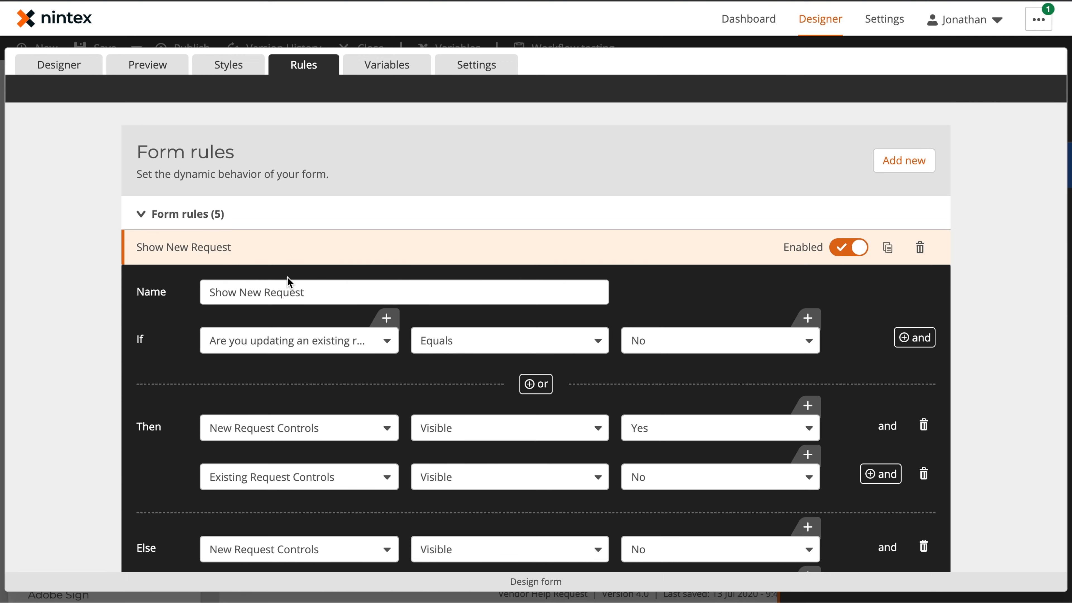
left_click(258, 340)
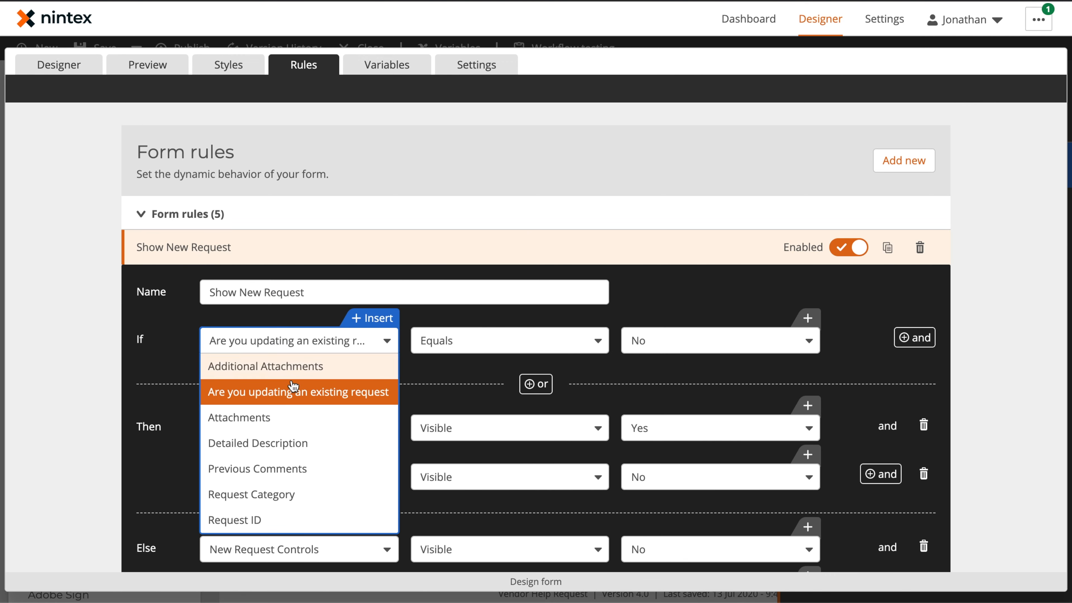
left_click(677, 382)
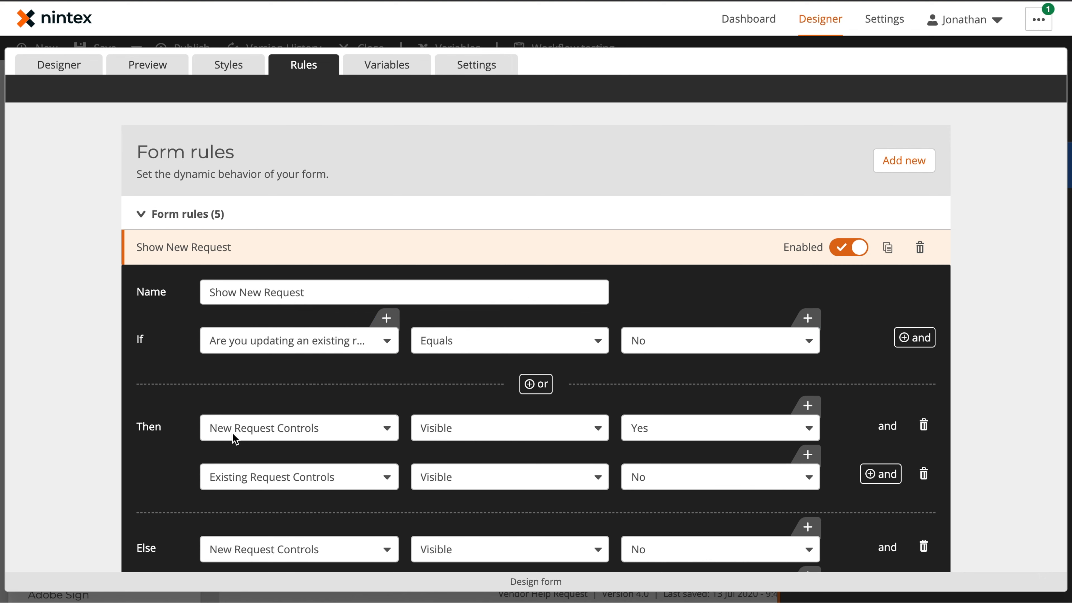
scroll(595, 412, "down", 3)
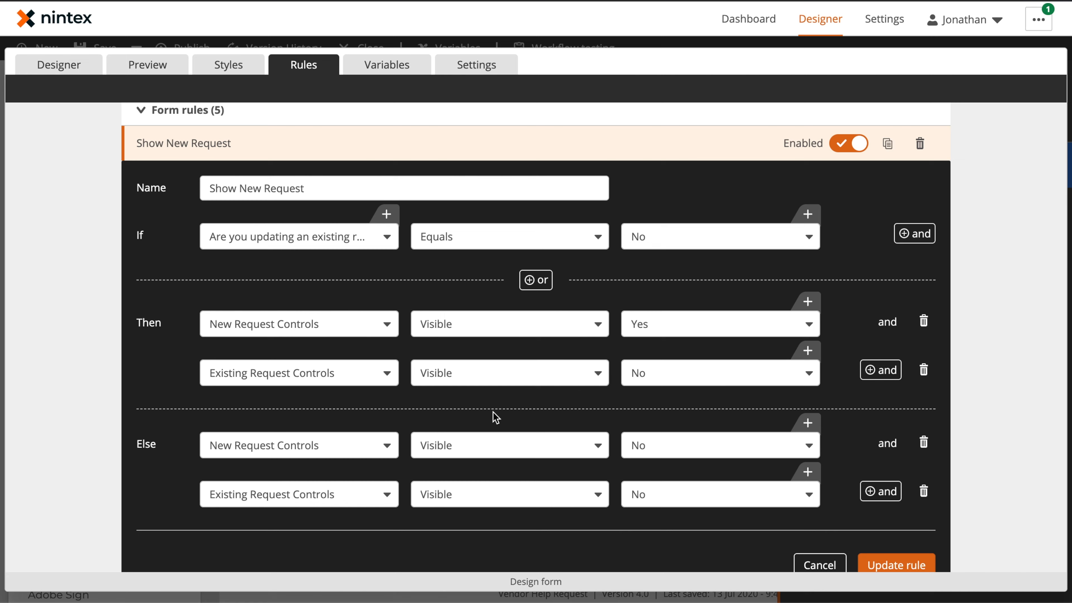
scroll(496, 417, "down", 5)
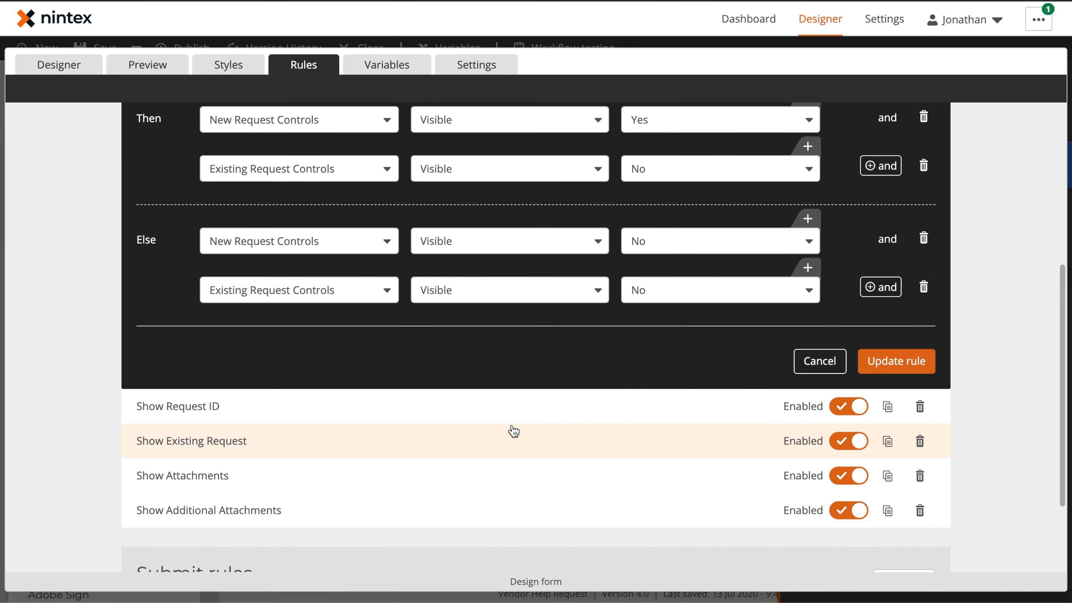
left_click(314, 441)
scroll(414, 301, "up", 5)
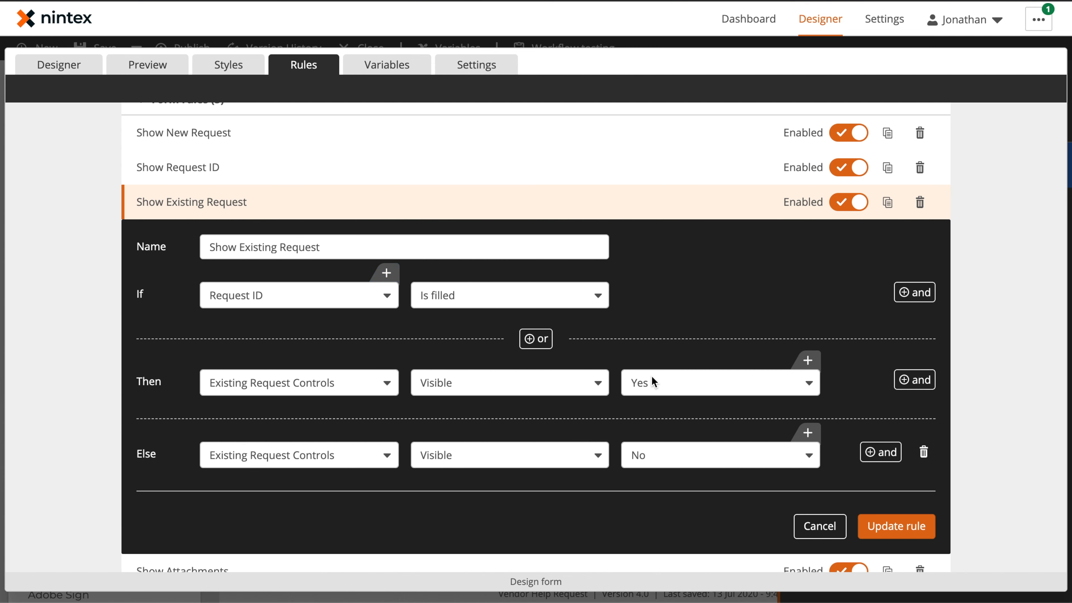
- Preview the form as an existing request with Request ID 00003, checking the Request Title and Previous Comments lookups
left_click(139, 67)
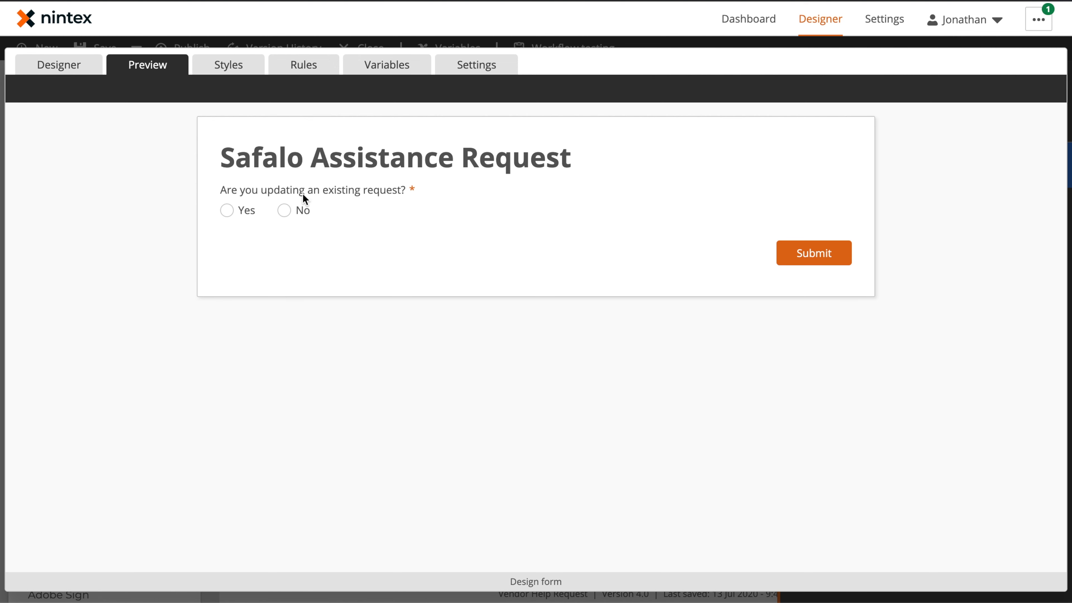
left_click(226, 210)
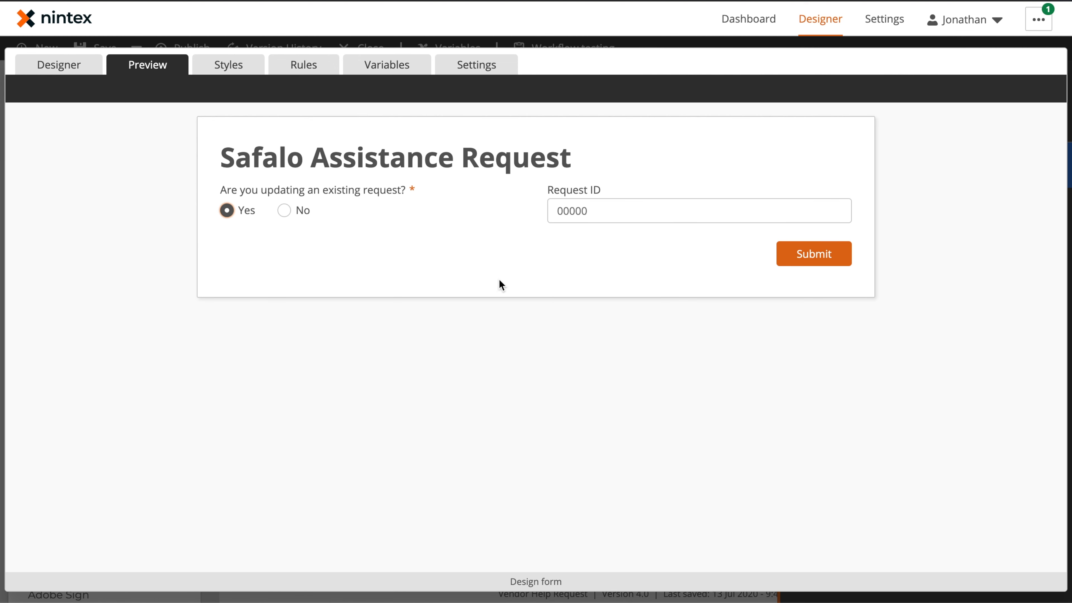
left_click(620, 210)
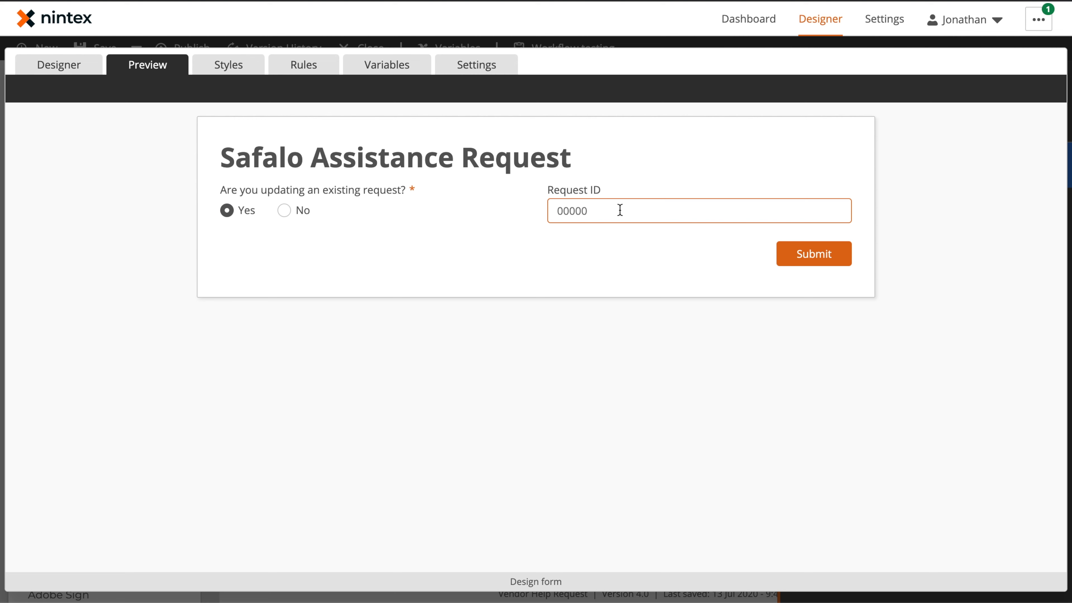
type("00003")
left_click(652, 248)
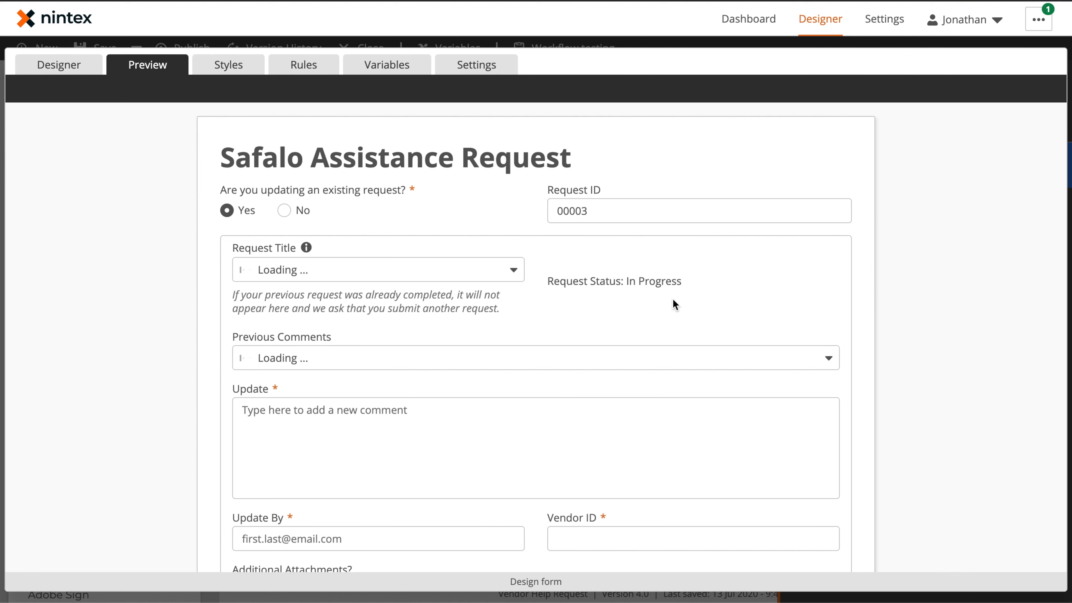
left_click(429, 272)
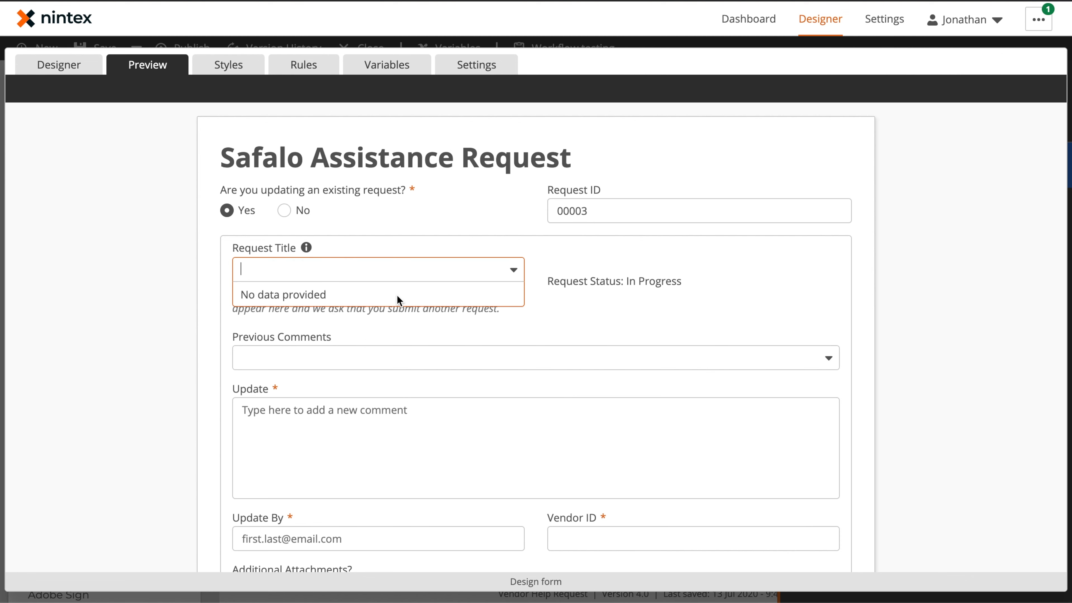
left_click(315, 362)
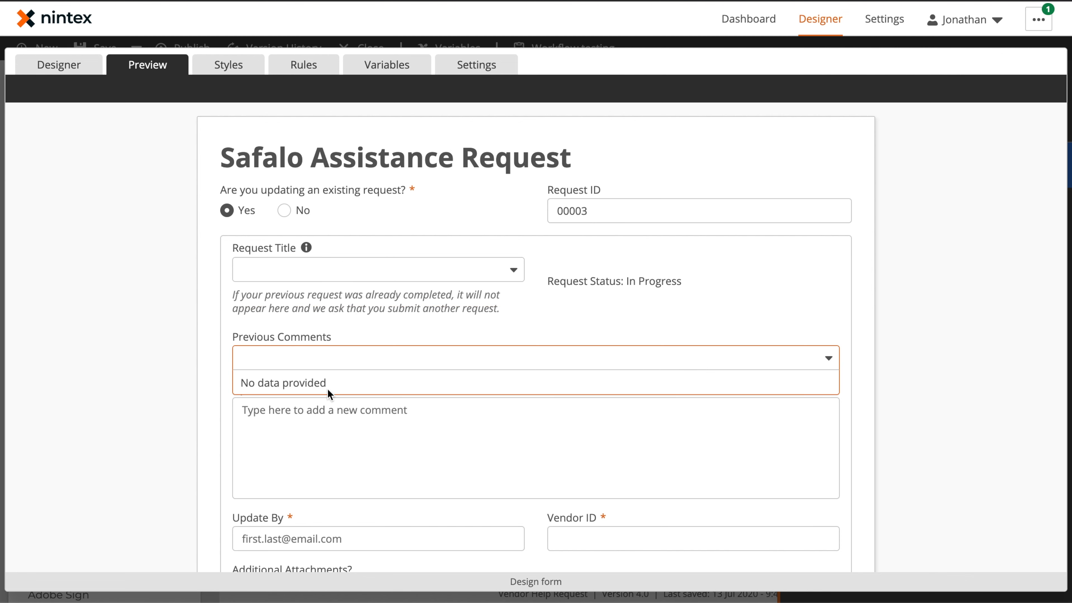
- Change the previewed Request ID to 00002, choose the VPN Failure request title and select its previous comment
left_click(284, 293)
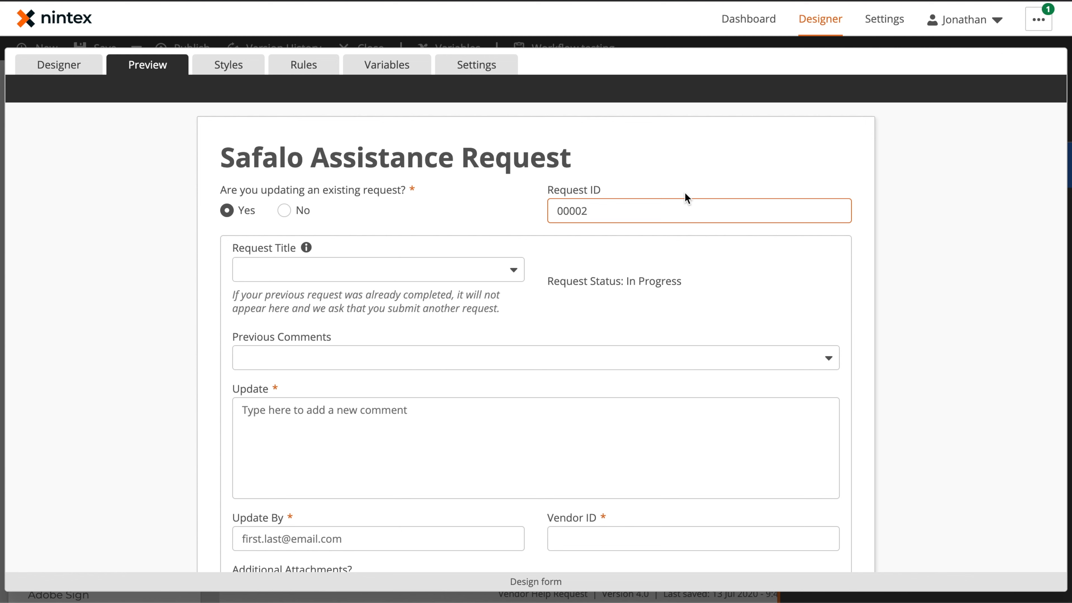
left_click(684, 192)
left_click(263, 267)
left_click(276, 294)
left_click(284, 357)
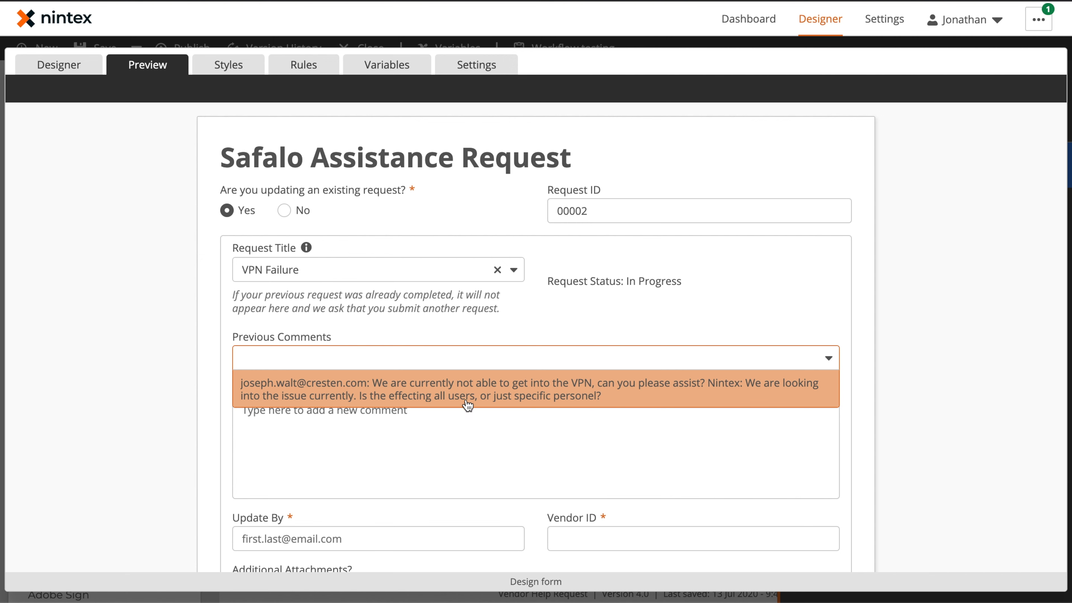
left_click(578, 398)
- Check the Update and Vendor ID fields of the previewed existing request, leaving both empty
left_click(314, 467)
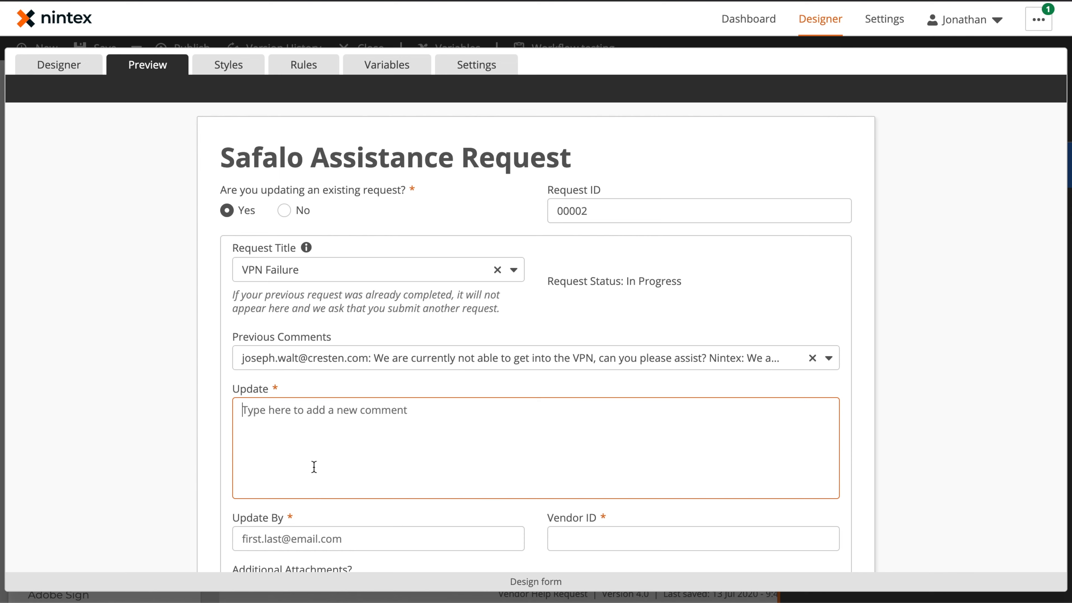
scroll(348, 455, "down", 3)
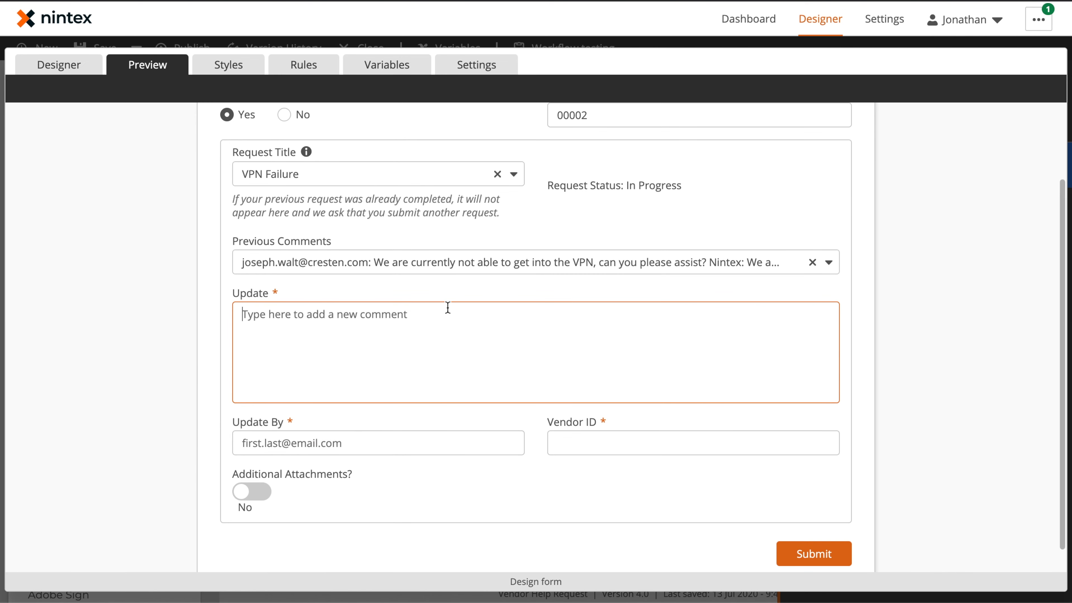
left_click(579, 444)
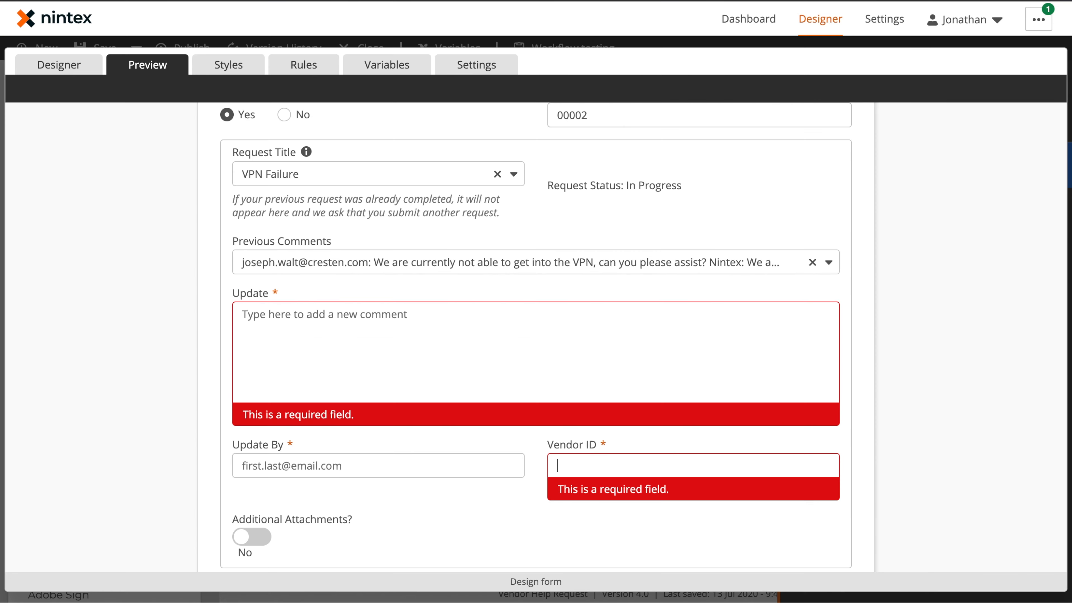
- Look over the start form's layout in design view, and close the form without keeping pending changes
left_click(82, 64)
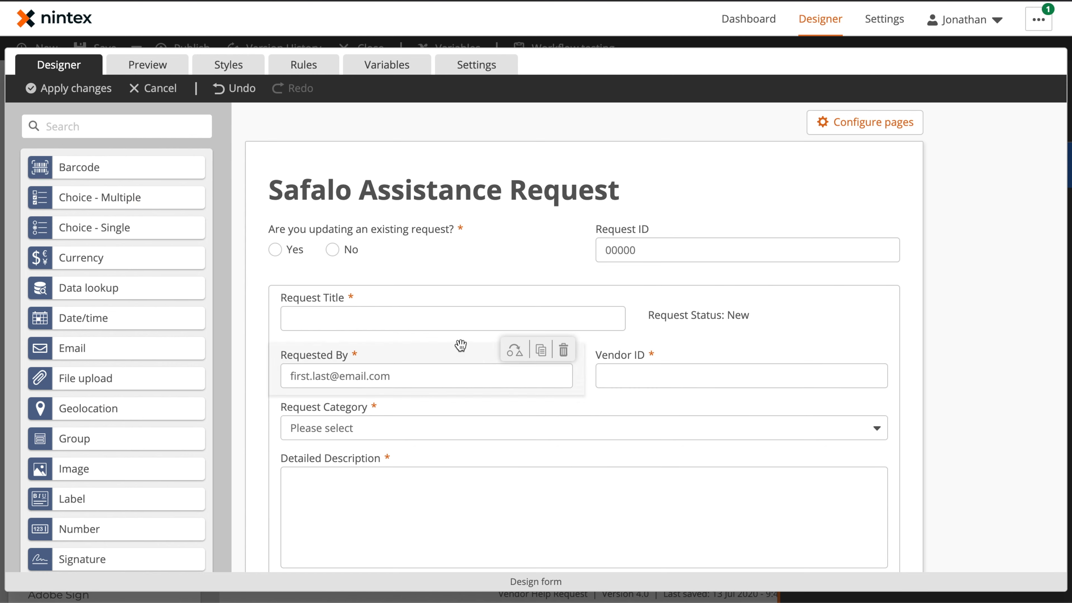
scroll(461, 346, "down", 10)
scroll(461, 346, "up", 10)
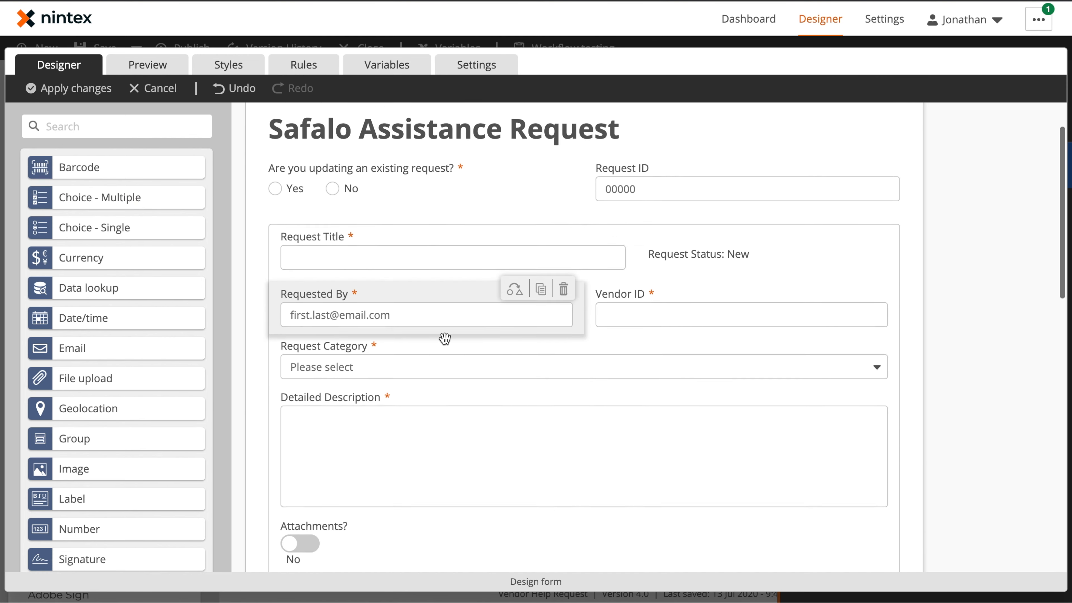
left_click(168, 91)
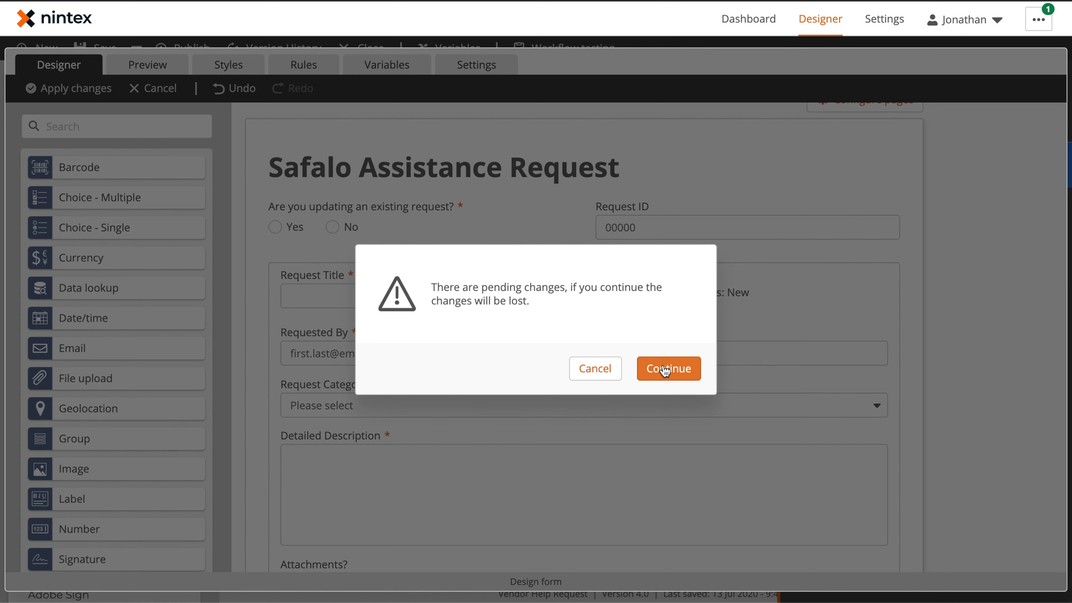
left_click(662, 370)
left_click(675, 368)
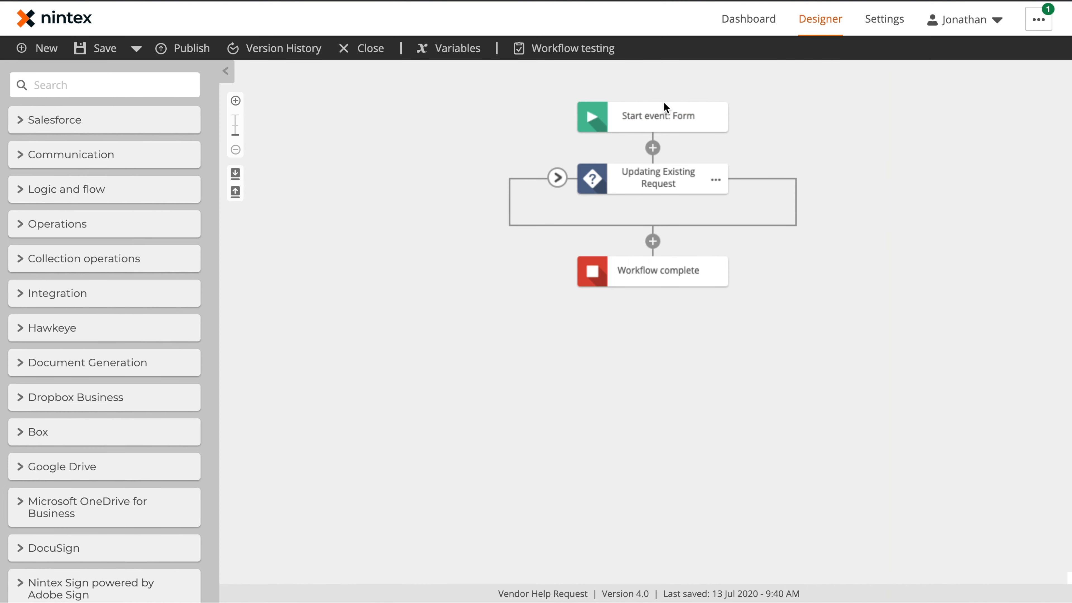
- Examine the Updating Existing Request branch's condition, and expand it to look over the actions on its Yes and No paths
left_click(666, 180)
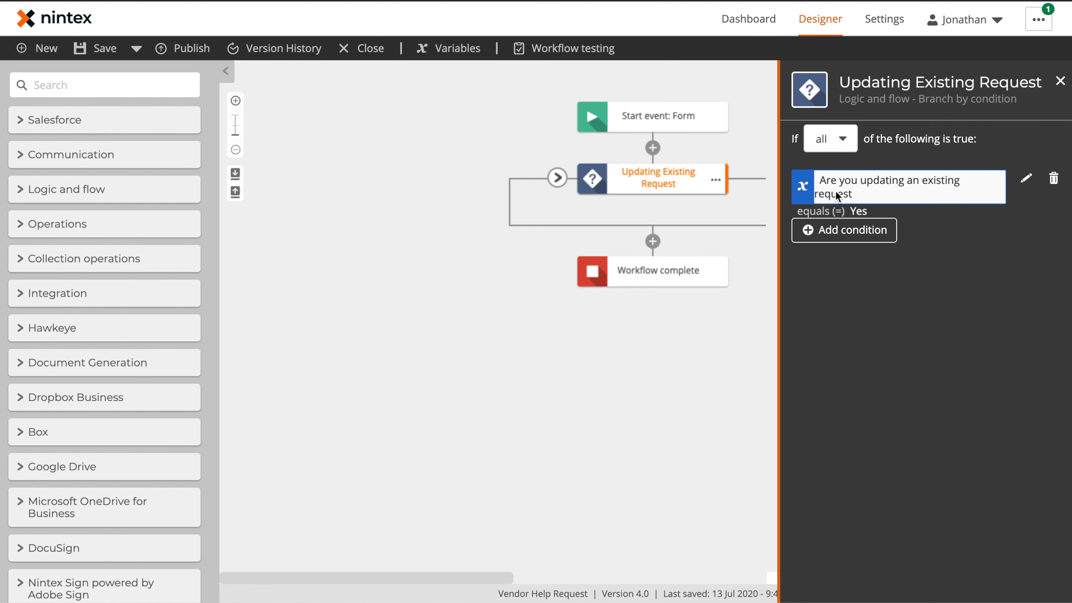
left_click(467, 240)
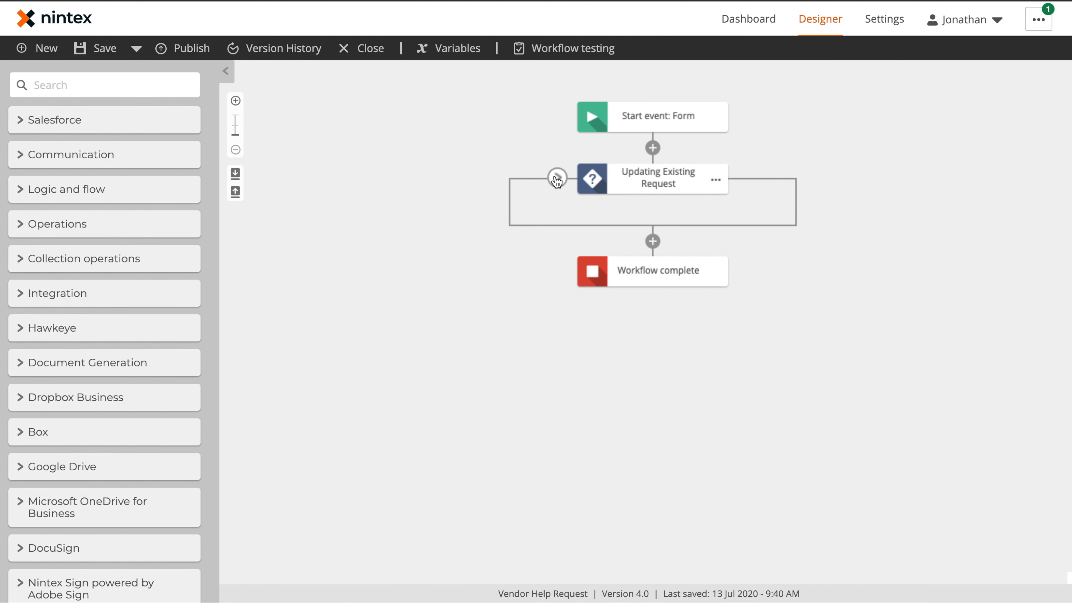
left_click(557, 178)
left_click_drag(732, 305, 463, 247)
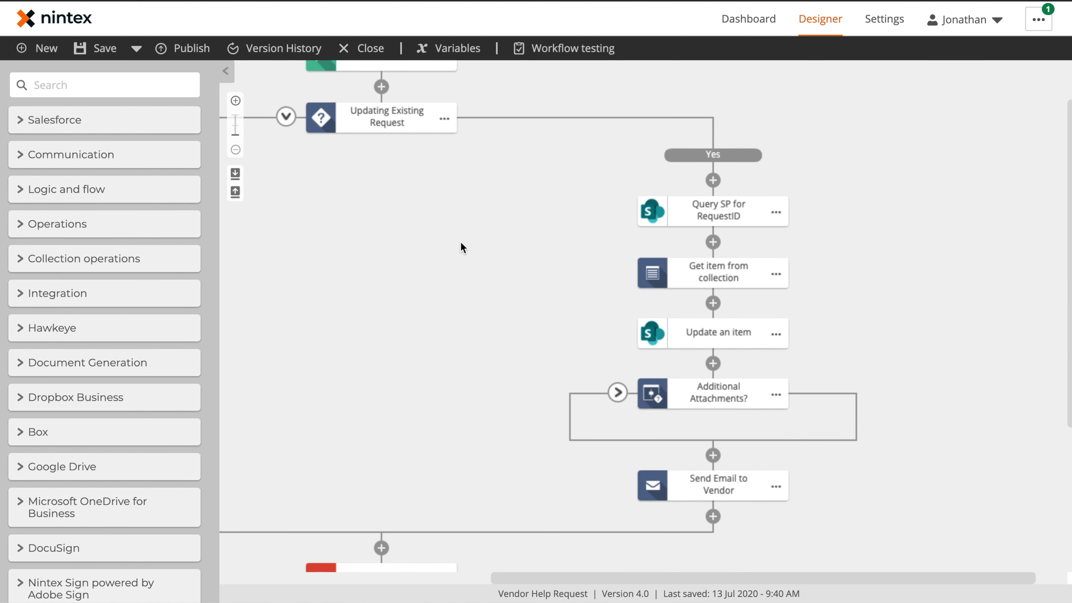
left_click_drag(471, 308, 910, 289)
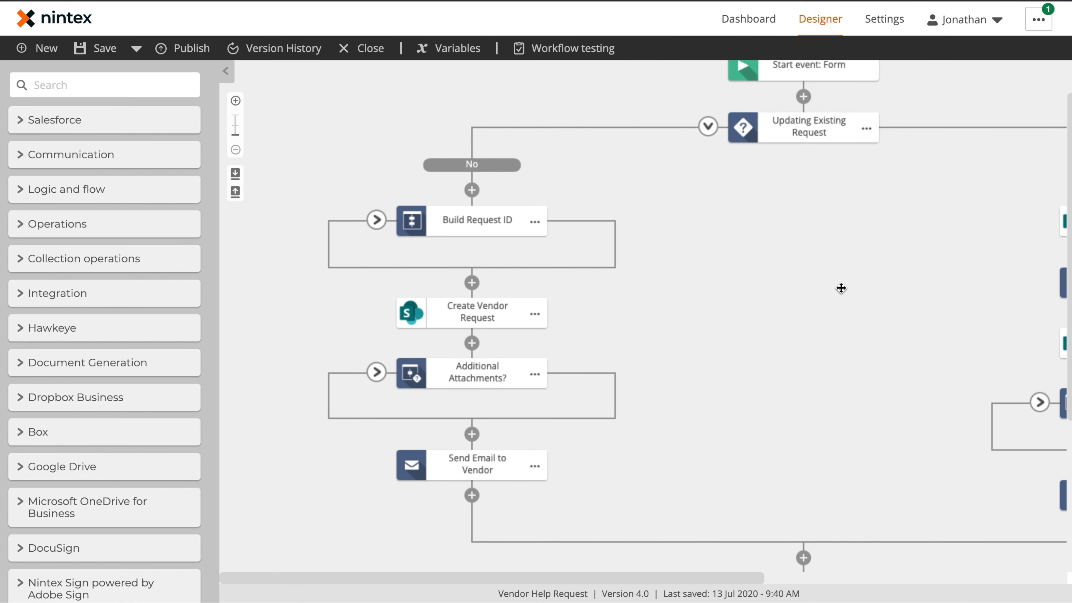
left_click_drag(905, 285, 901, 302)
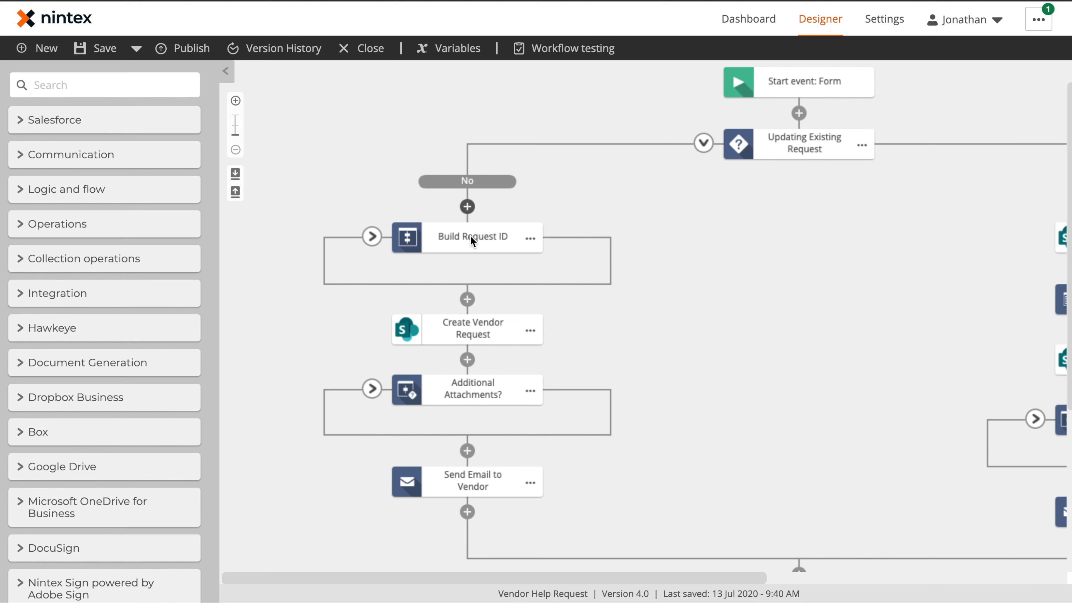
left_click_drag(682, 295, 684, 292)
scroll(684, 292, "down", 3)
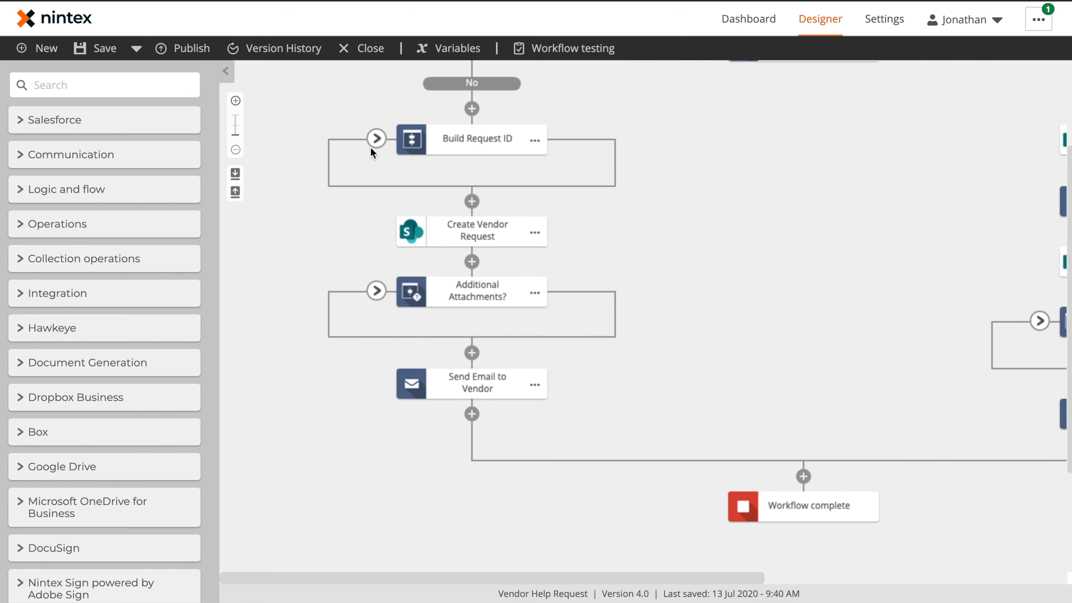
- Expand Build Request ID and examine the settings of its Query List for Record Count and Calculate Request ID actions
left_click(376, 139)
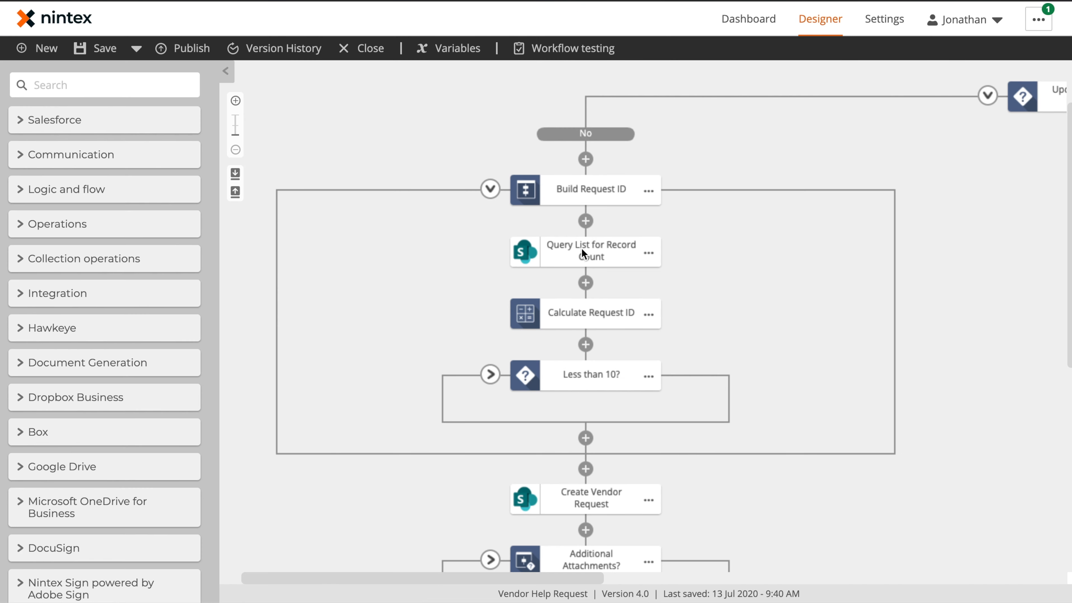
left_click(599, 254)
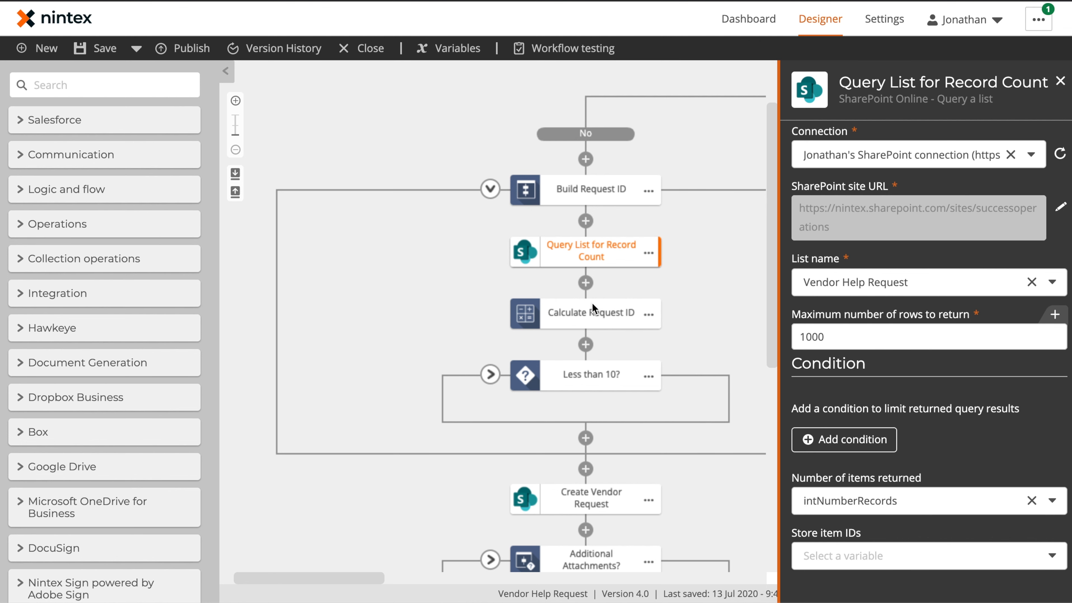
left_click(590, 313)
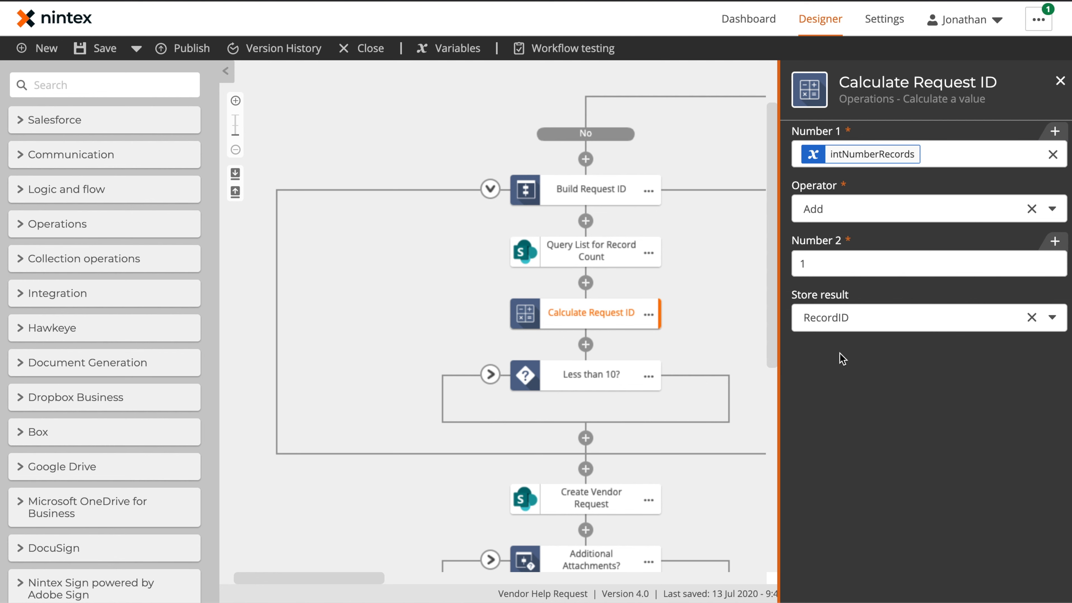
- Expand the Less than 10? branch to examine the Pad ID action's string components and result variable, and collapse the branch again
left_click(490, 374)
left_click_drag(569, 503, 474, 439)
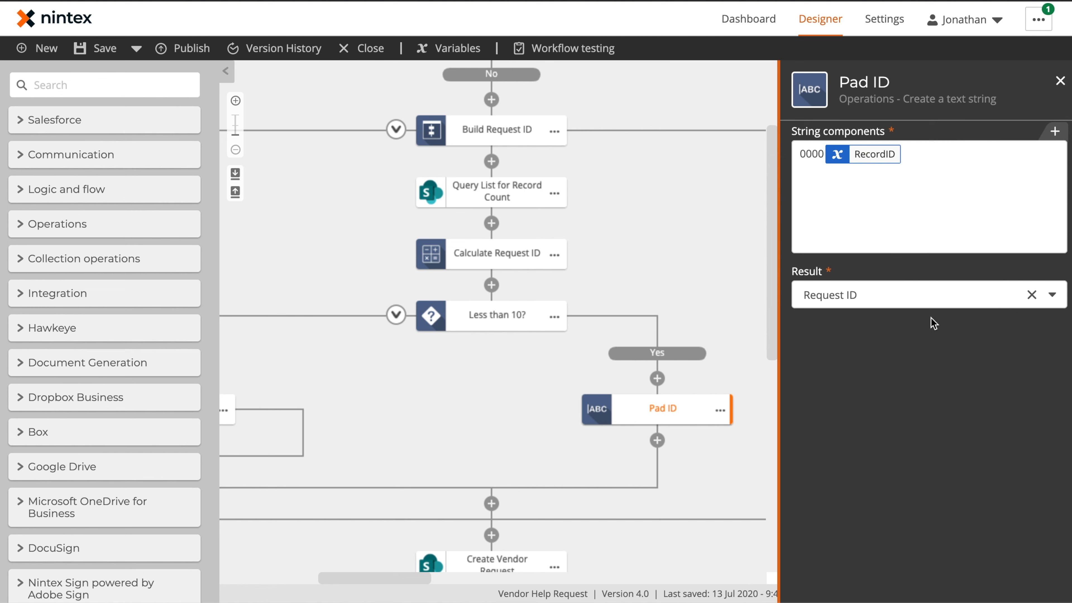
left_click(396, 314)
left_click_drag(698, 326, 768, 185)
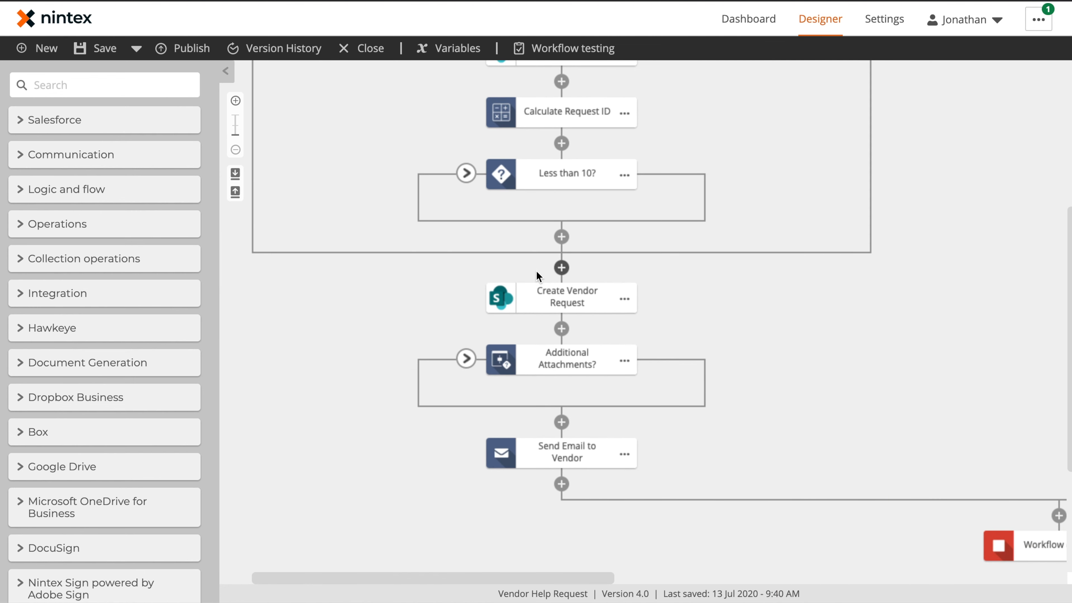
- Examine the Create Vendor Request action's SharePoint connection, site, list and field mappings
left_click(572, 299)
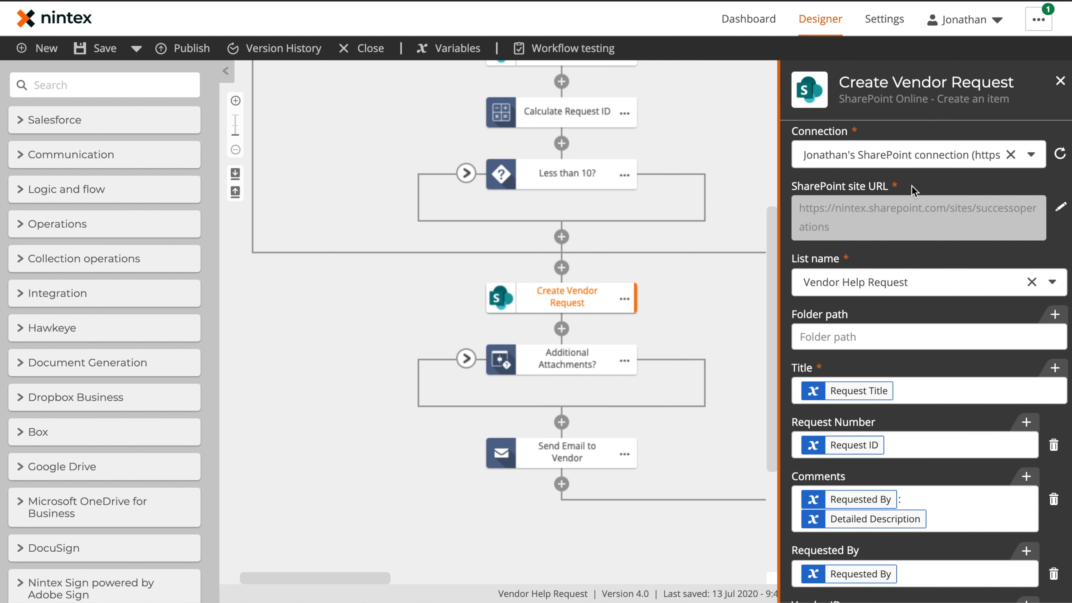
left_click(918, 383)
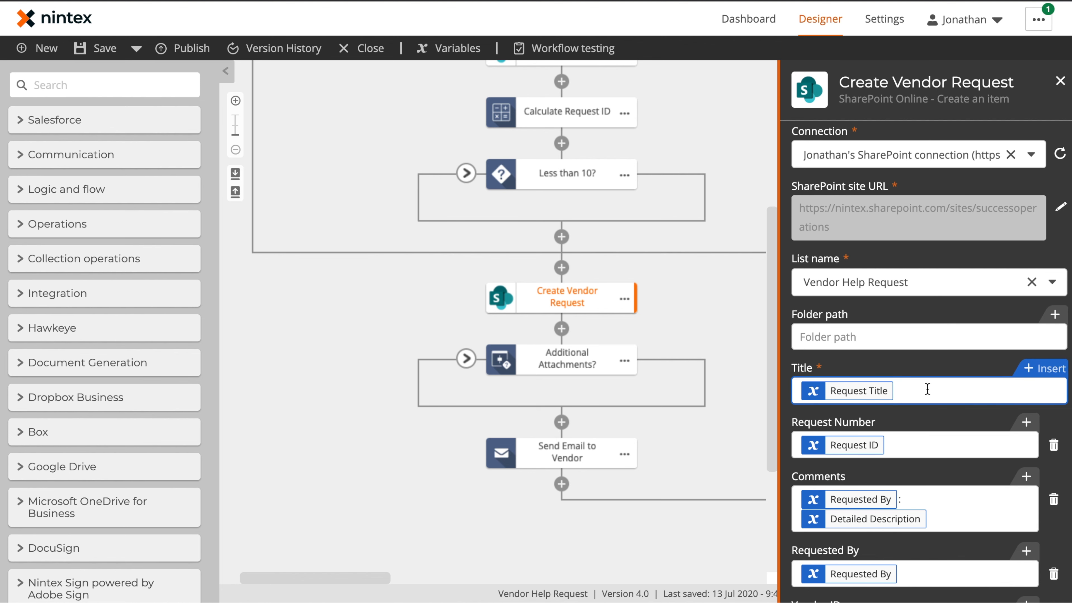
scroll(925, 385, "down", 2)
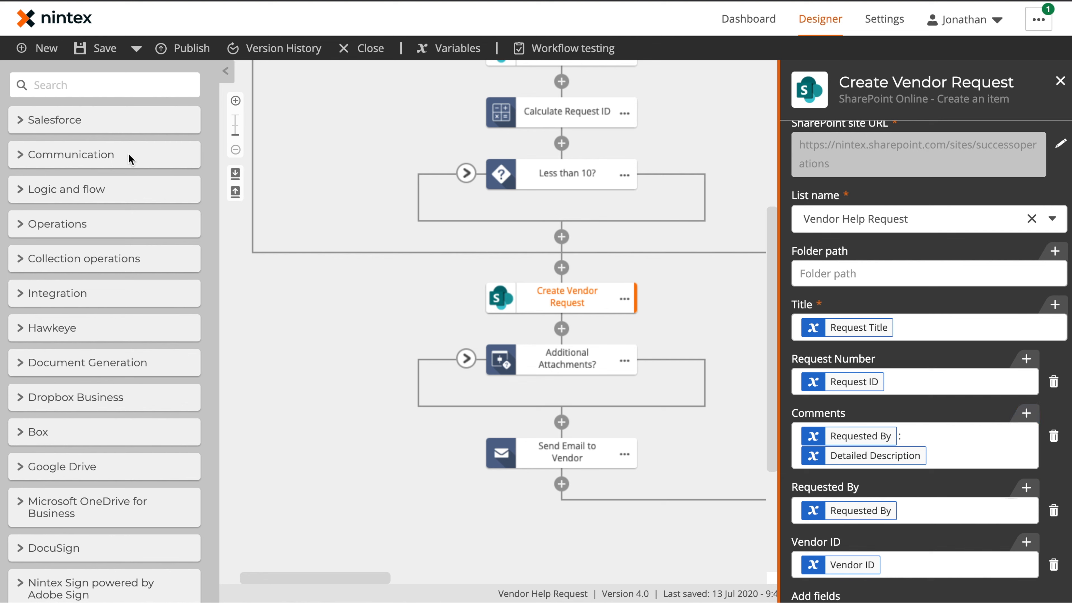
- Add a SharePoint Online Create an item action to the workflow directly before Create Vendor Request
scroll(72, 419, "down", 10)
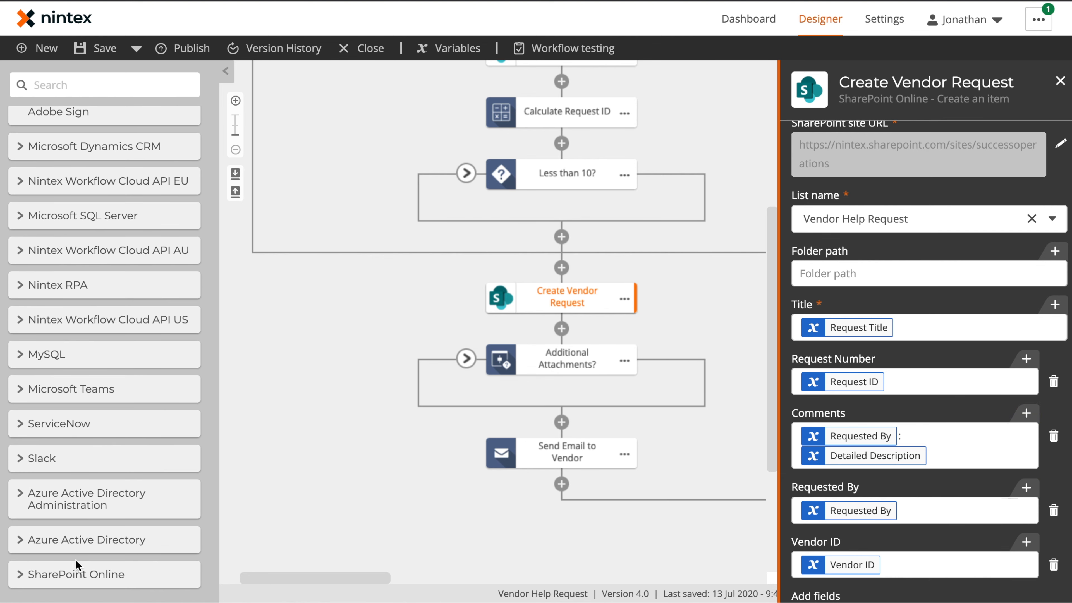
left_click(22, 575)
scroll(64, 518, "down", 8)
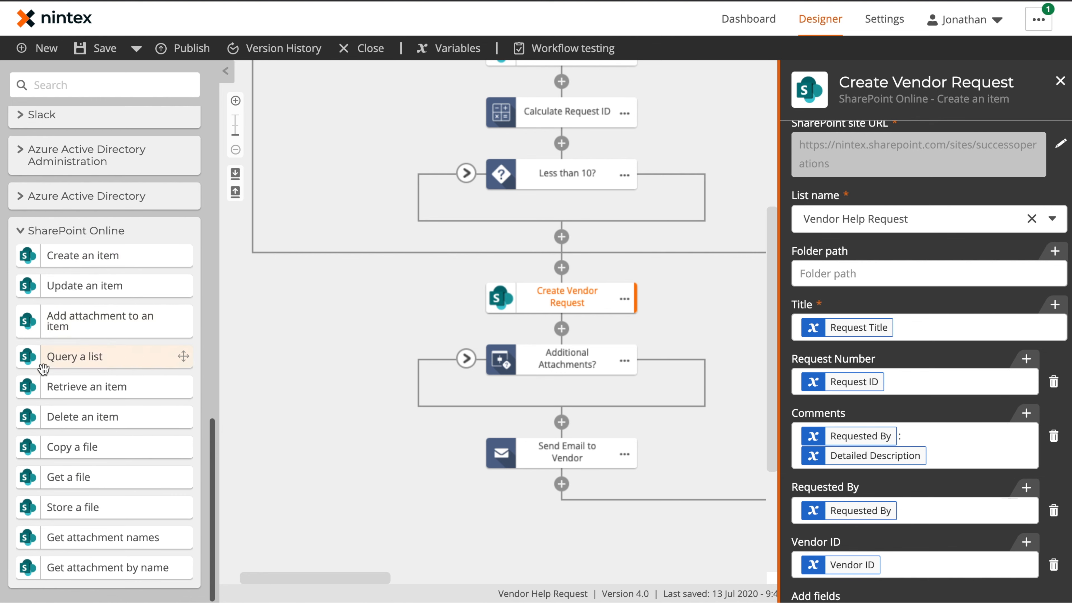
left_click_drag(62, 260, 607, 270)
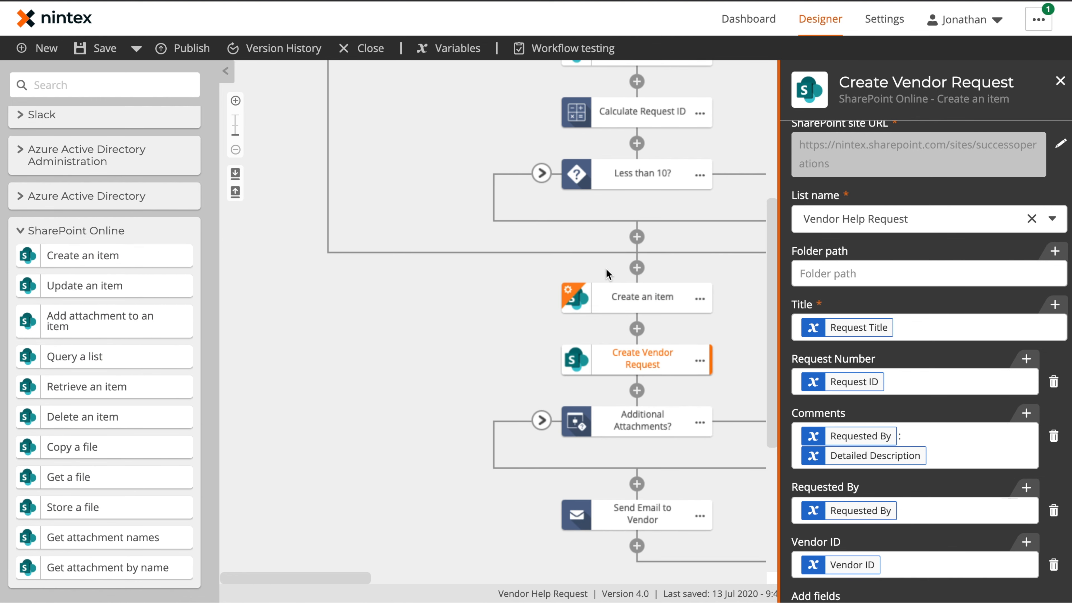
left_click(645, 296)
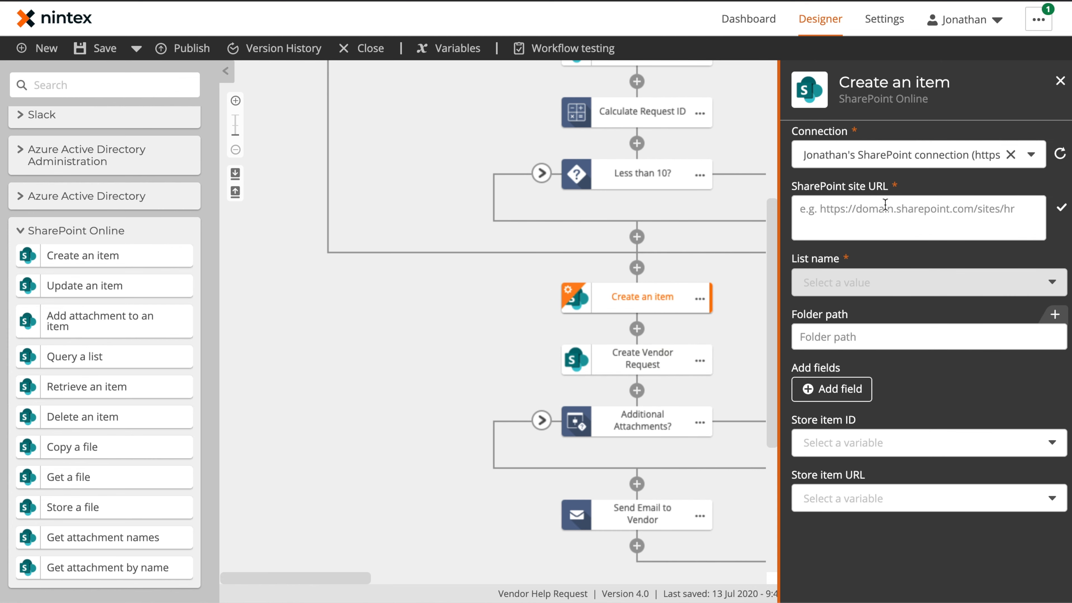
left_click(874, 216)
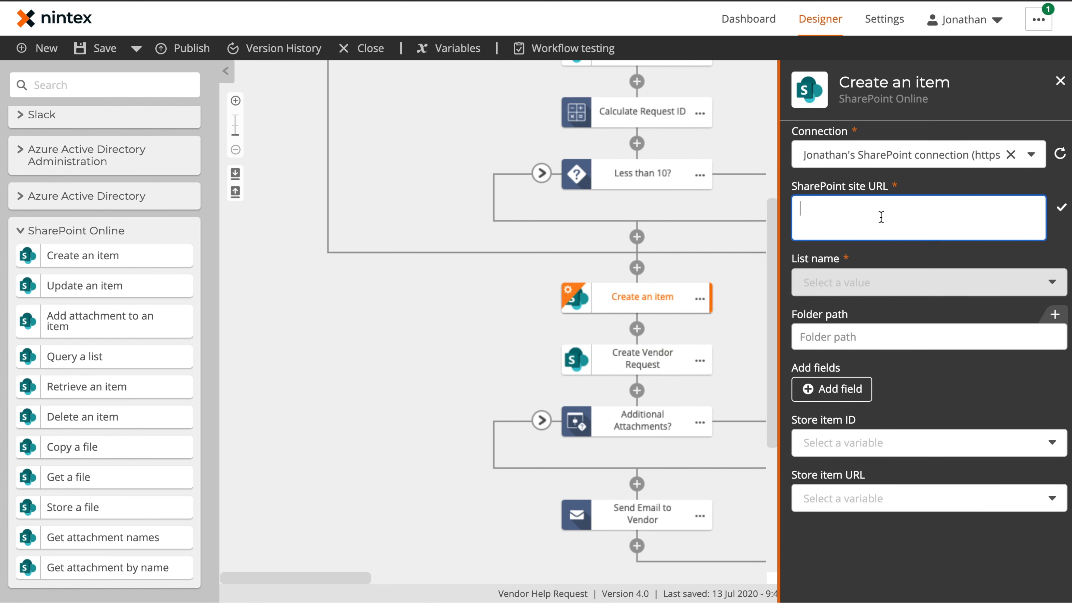
type("https://ni")
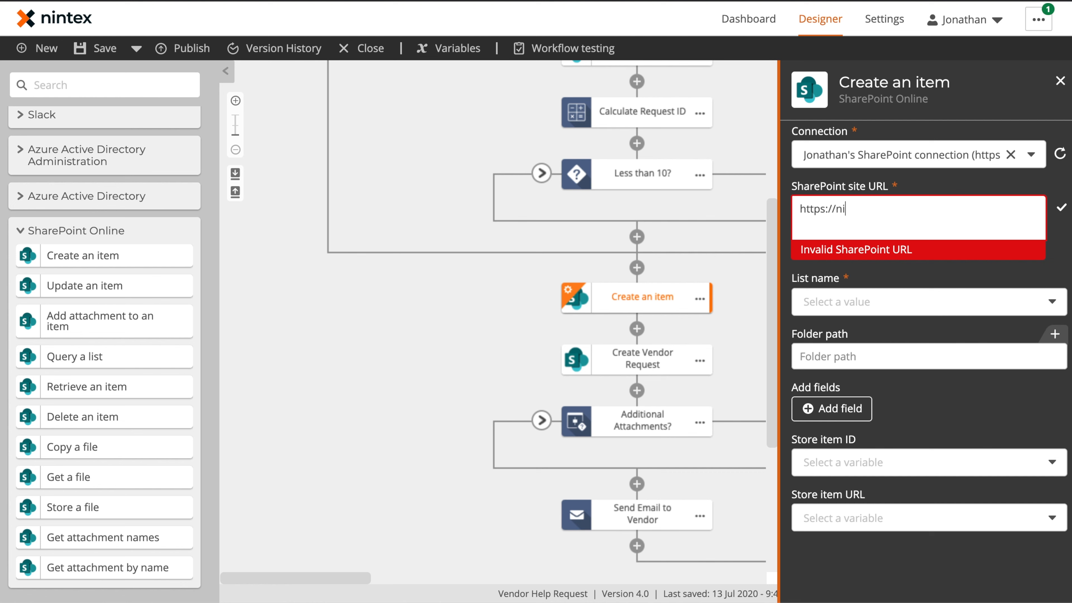
type("ntex.sharepoint.com/sites/successoperations")
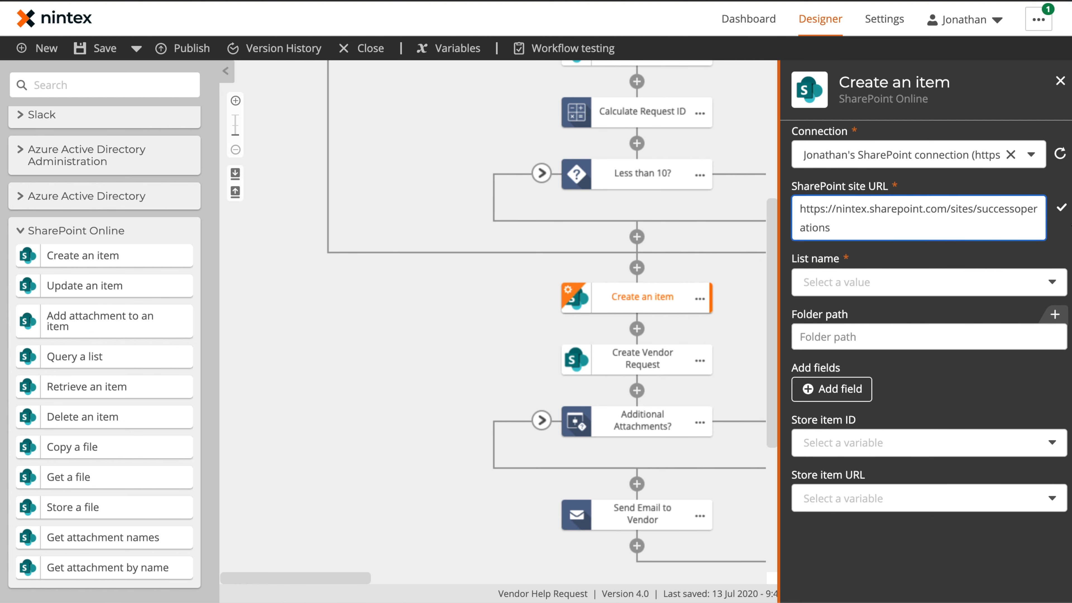
left_click(1036, 281)
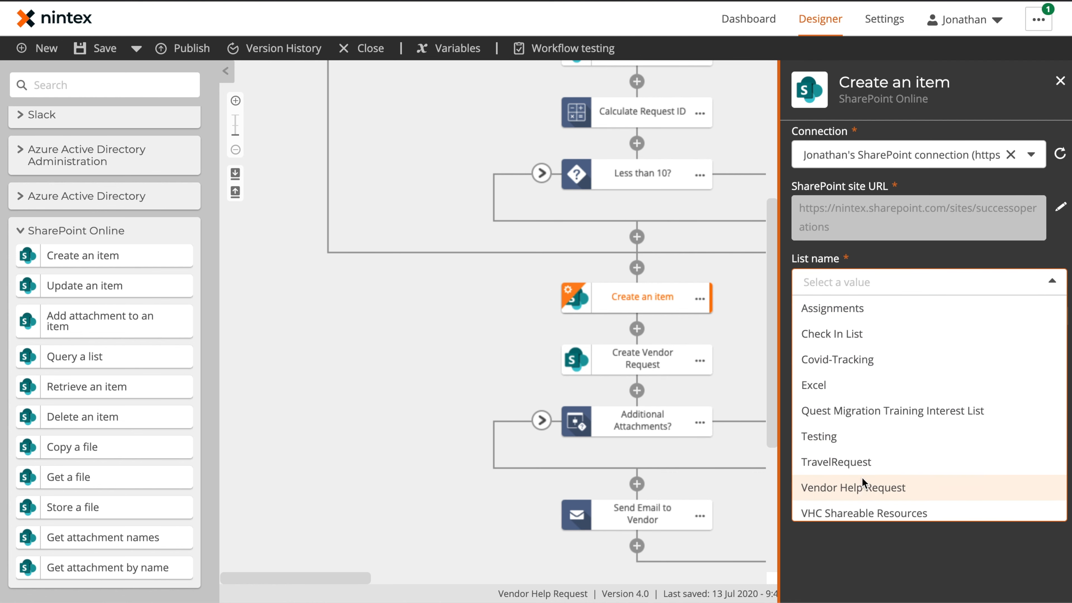
left_click(899, 487)
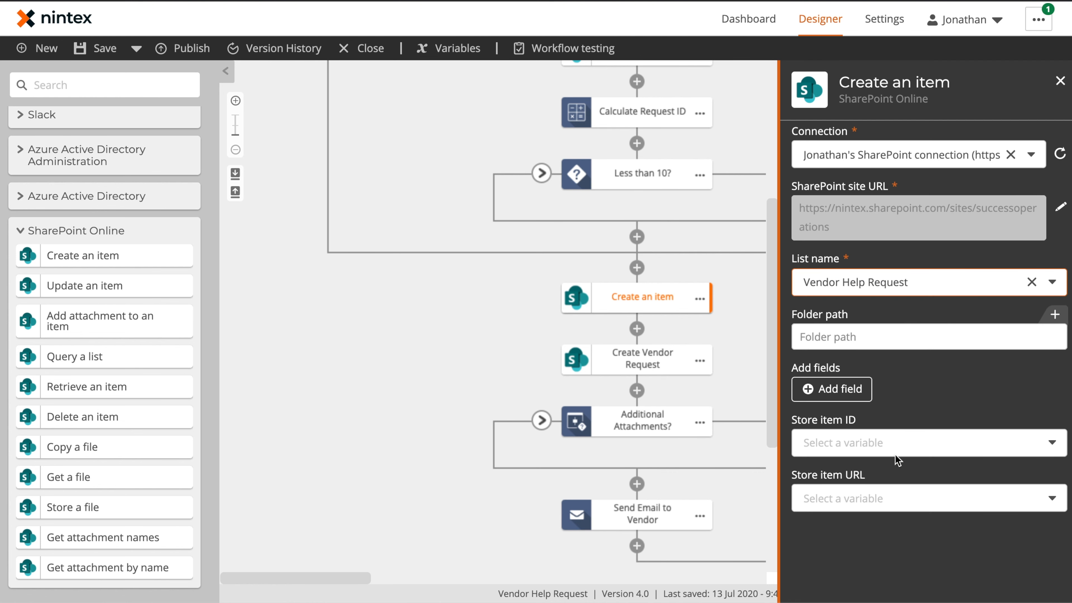
- Fill the Create an item action's Title field with the Request Title variable from the start event
left_click(882, 340)
left_click(910, 394)
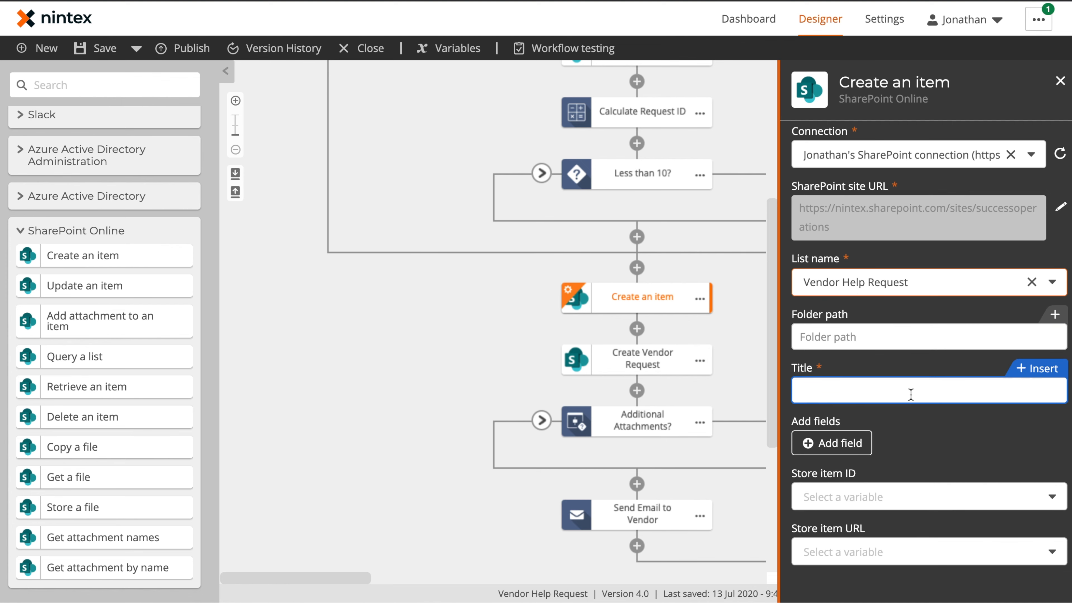
left_click(1035, 377)
left_click(280, 223)
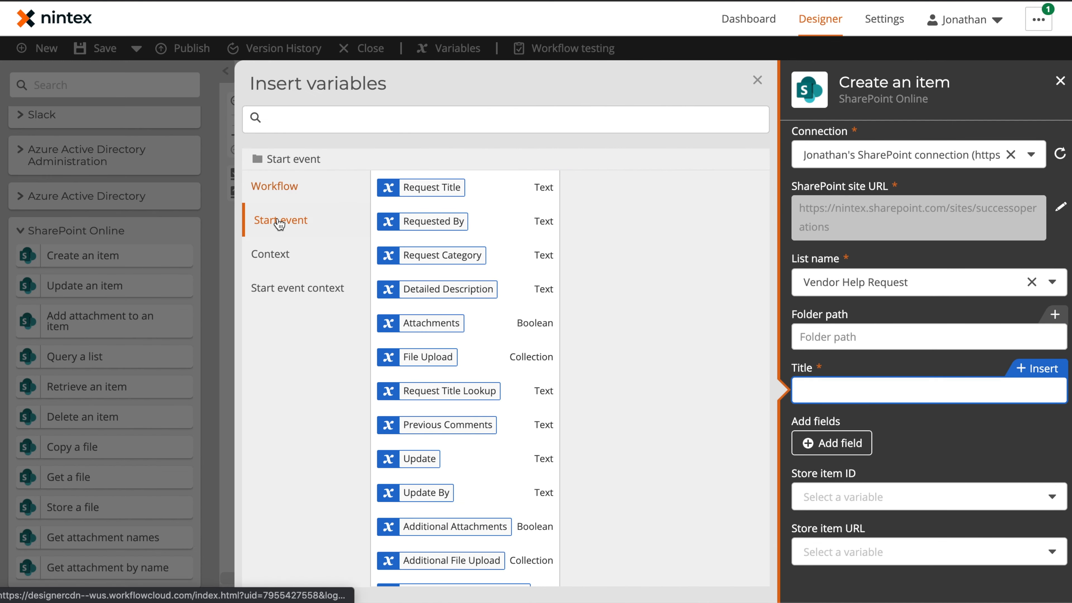
left_click(540, 187)
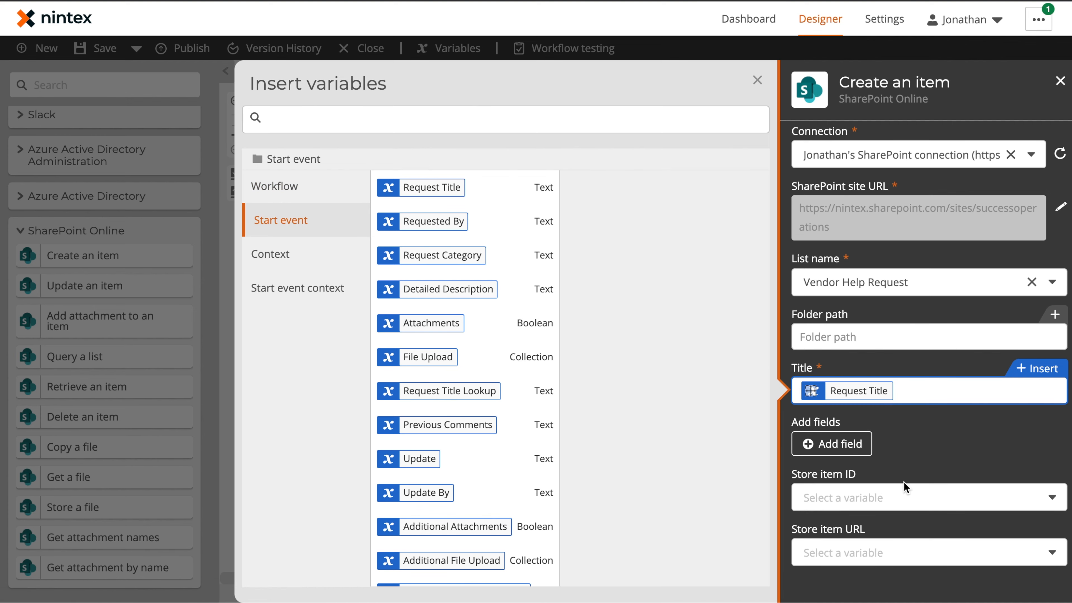
- Add the Comments, Request Number and Vendor ID fields to the Create an item action
left_click(854, 442)
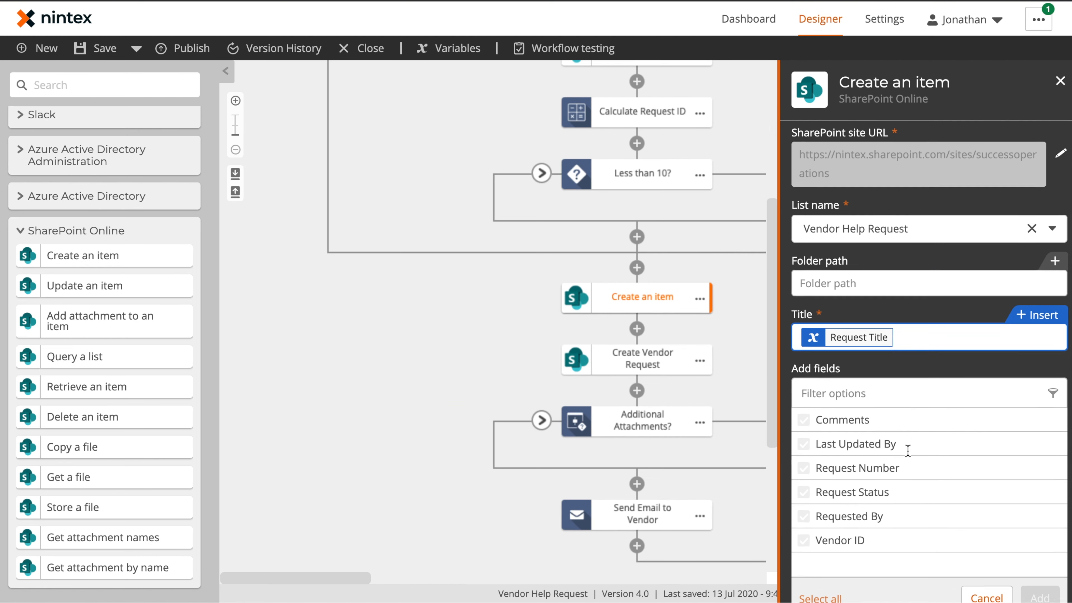
left_click(836, 379)
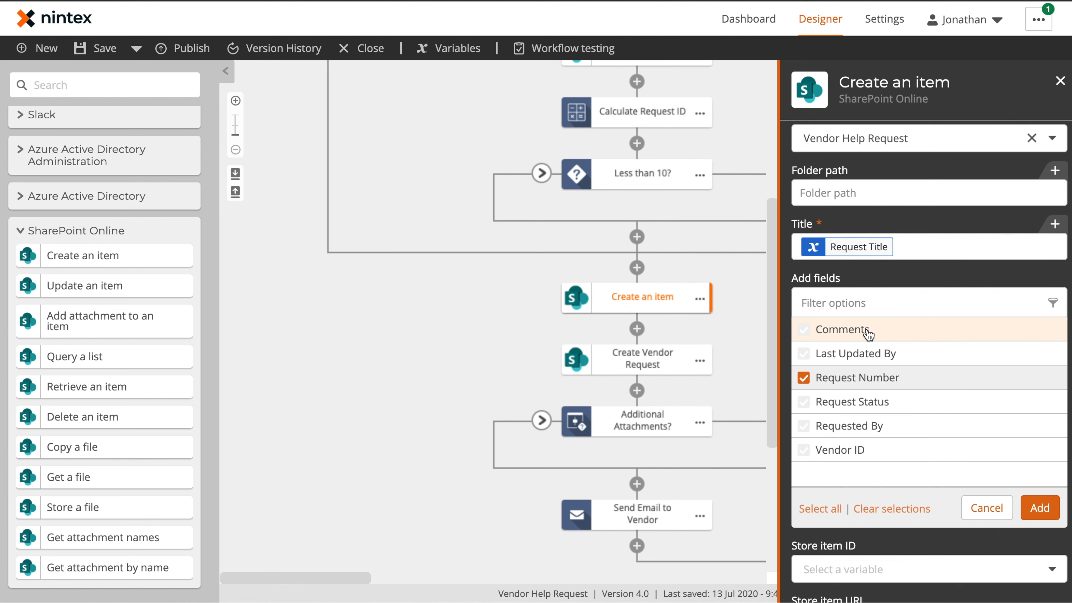
left_click(870, 456)
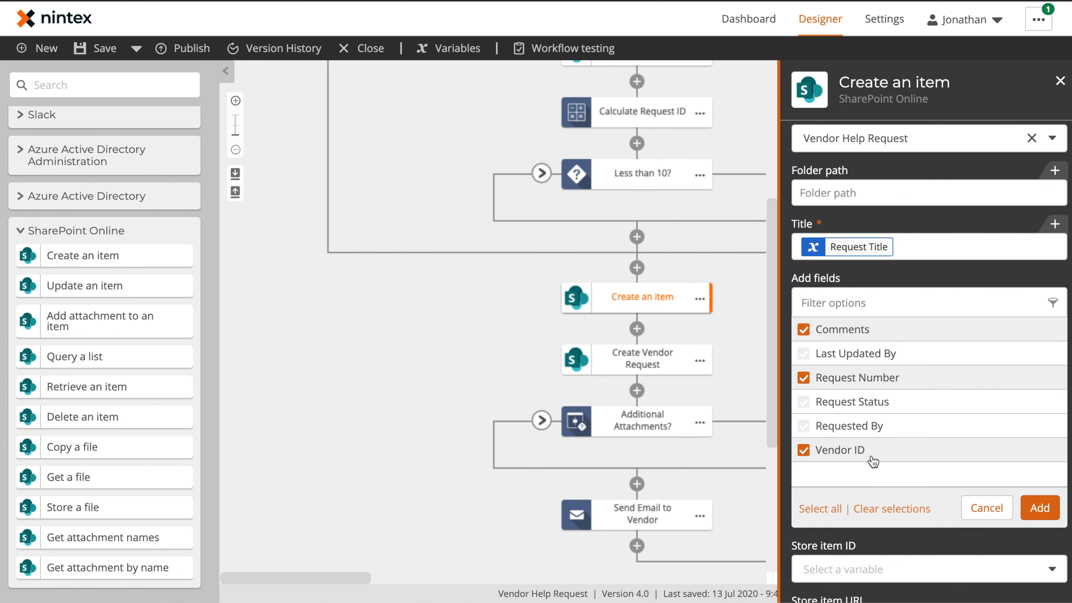
left_click(1040, 508)
- Examine the Create Vendor Request action's field mappings and compare them with the columns of the Vendor Help Request list in SharePoint
left_click(642, 358)
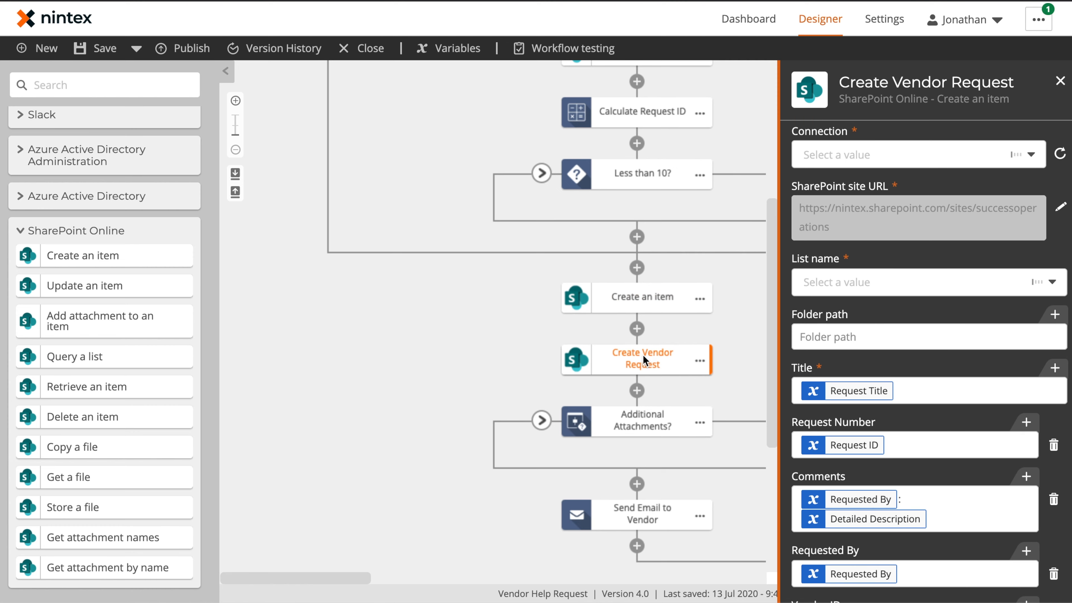
scroll(966, 272, "down", 5)
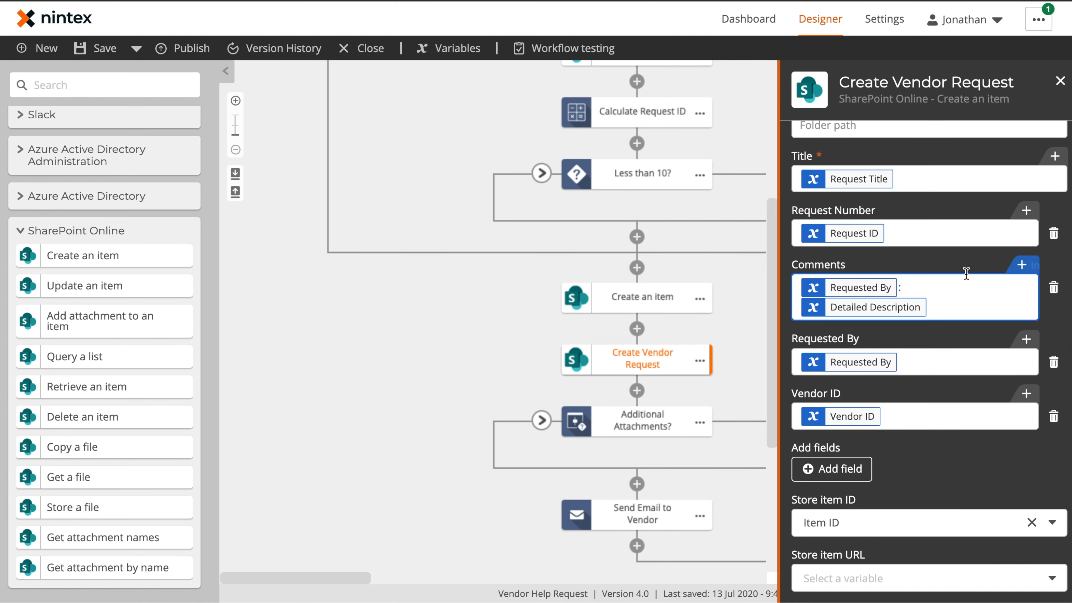
scroll(966, 273, "up", 1)
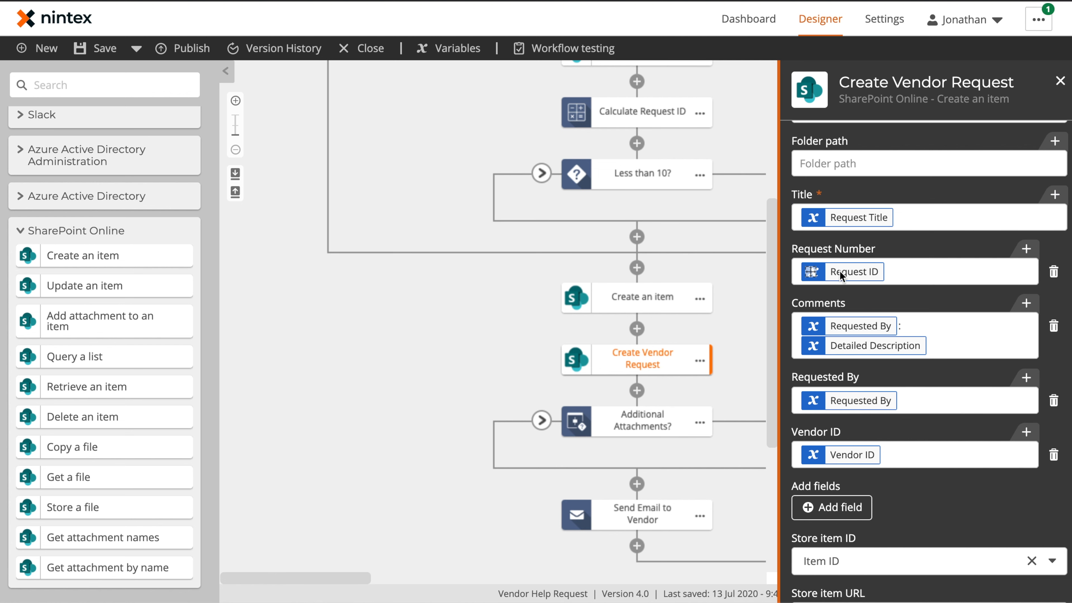
left_click(821, 308)
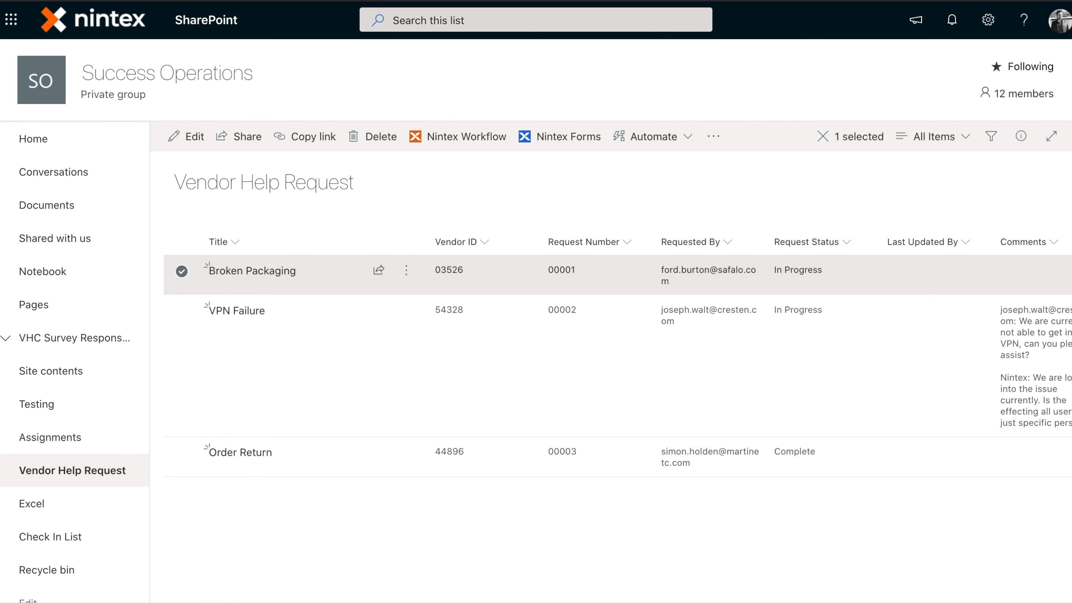
scroll(903, 343, "right", 5)
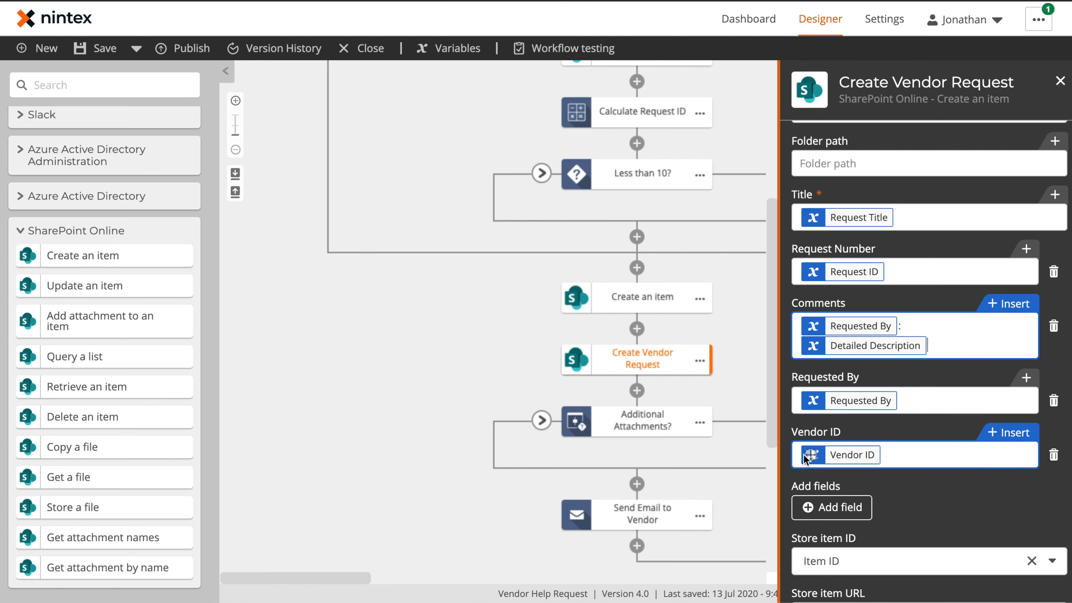
left_click(470, 464)
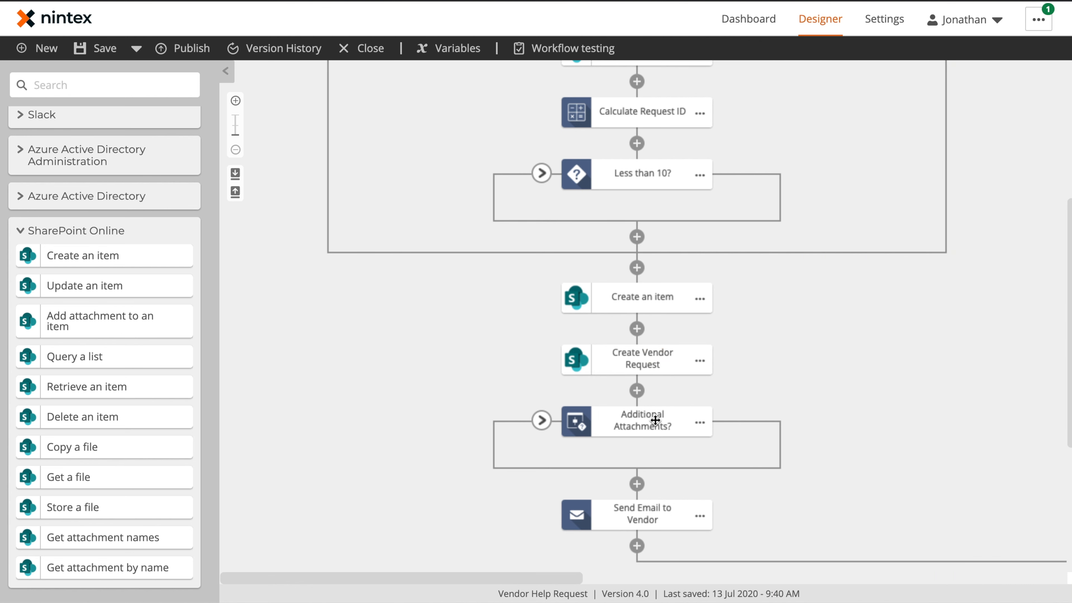
- Examine the condition of Additional Attachments? below Create Vendor Request and expand its branch to view the actions inside
left_click(655, 419)
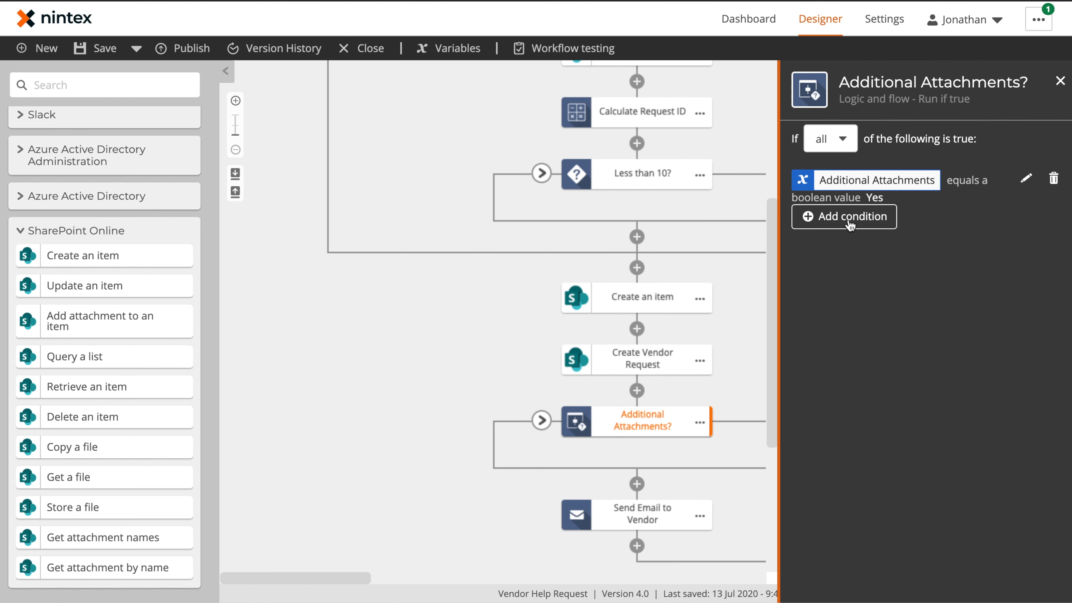
left_click(543, 421)
scroll(502, 495, "down", 4)
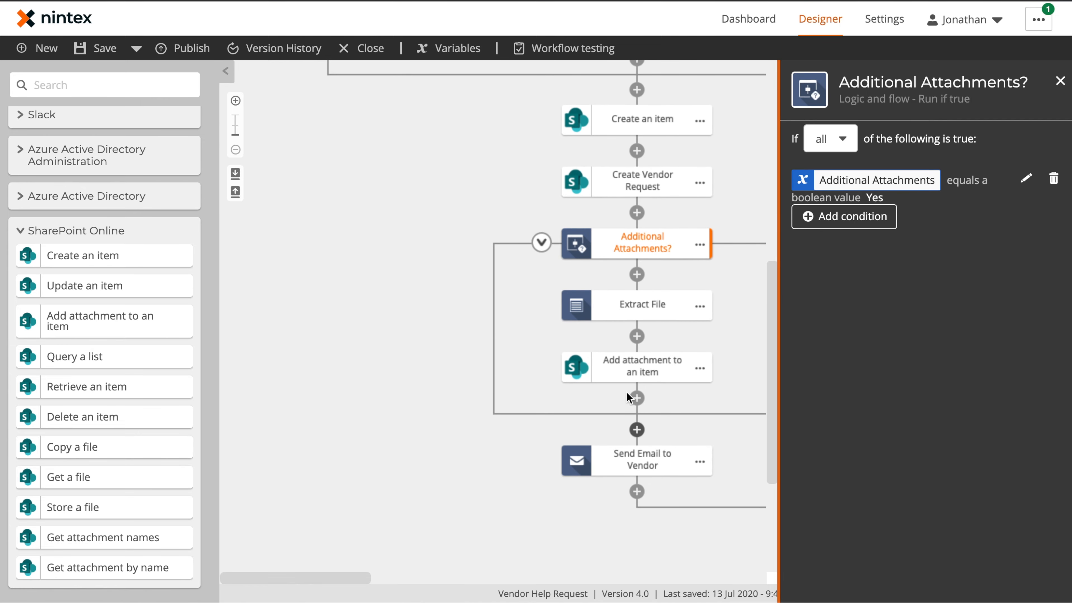
left_click(503, 460)
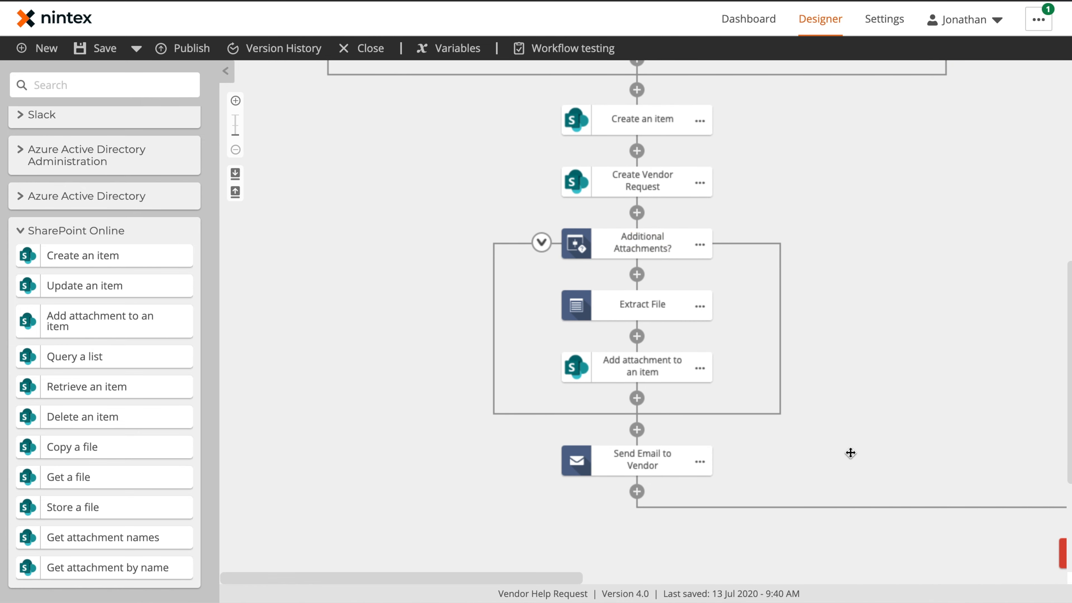
- Examine the recipient, subject and full message body of the Send Email to Vendor action below the expanded Additional Attachments? branch
left_click_drag(849, 452, 670, 397)
left_click(467, 395)
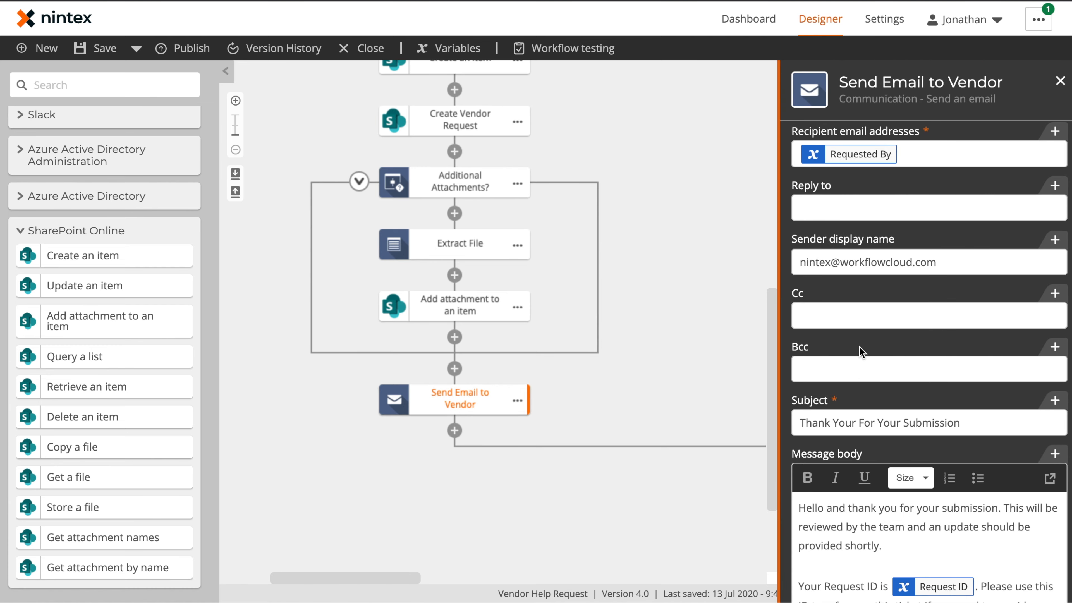
scroll(873, 342, "down", 2)
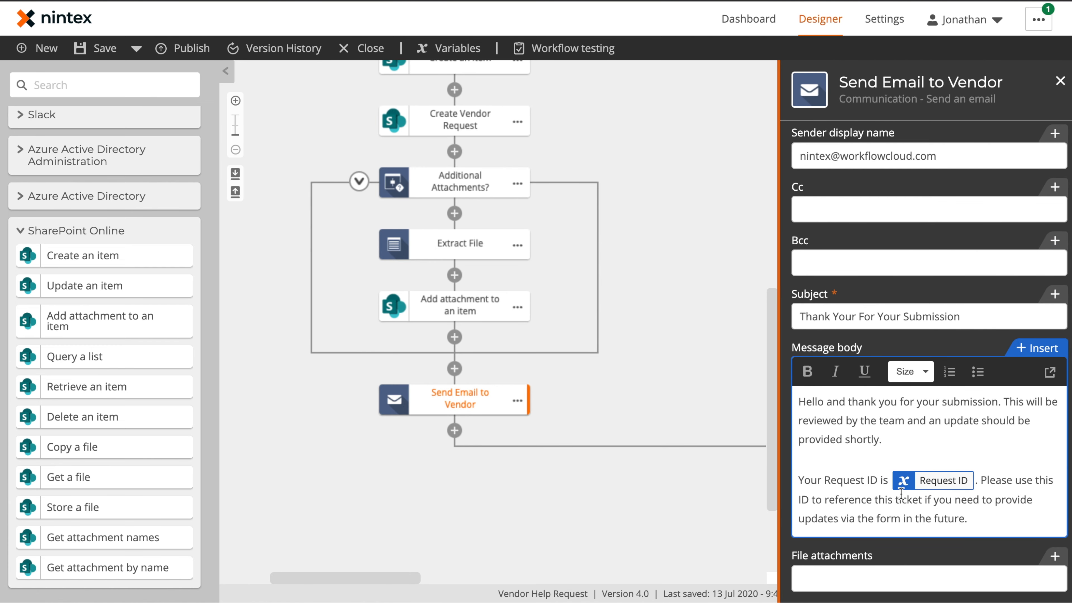
scroll(947, 504, "down", 3)
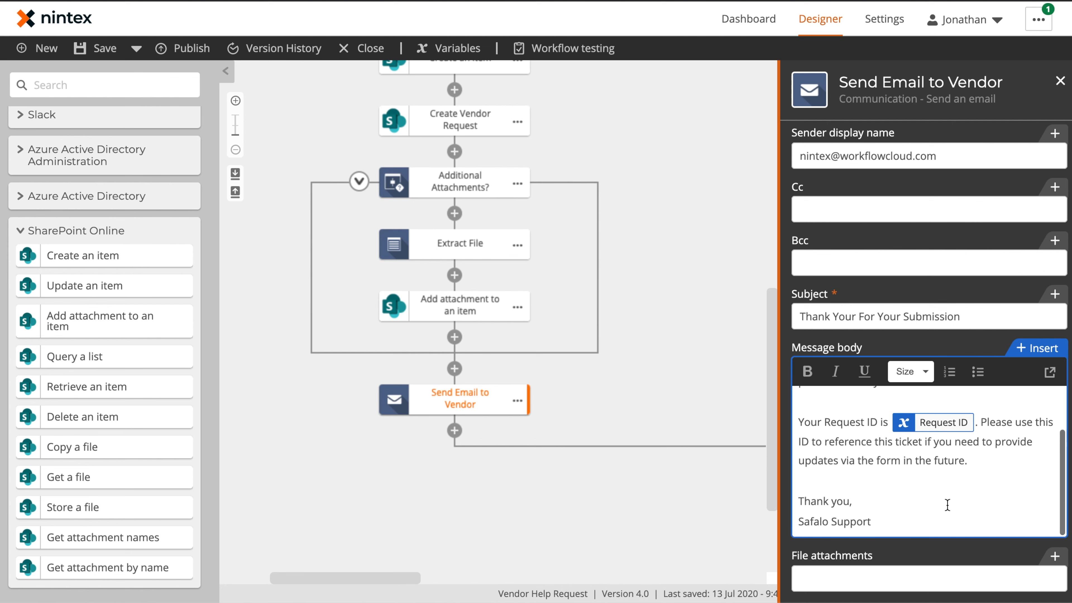
scroll(947, 505, "up", 3)
left_click(720, 339)
- Go to the Yes branch of Updating Existing Request and examine the Query SP for RequestID action's list and filter condition
left_click_drag(928, 174, 591, 356)
left_click_drag(744, 130, 525, 405)
left_click_drag(419, 300, 485, 350)
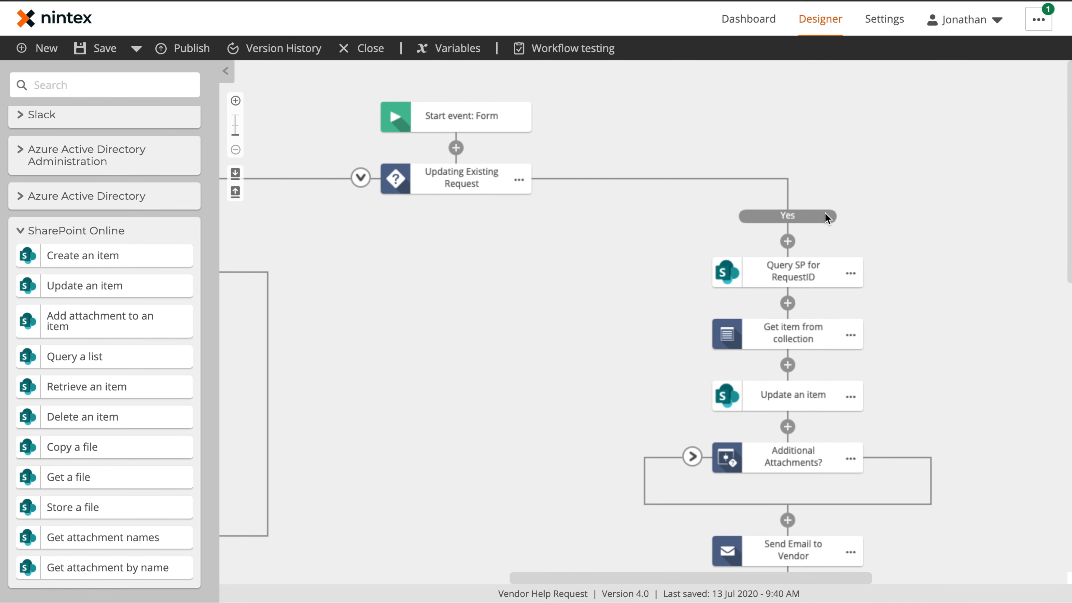
left_click(800, 277)
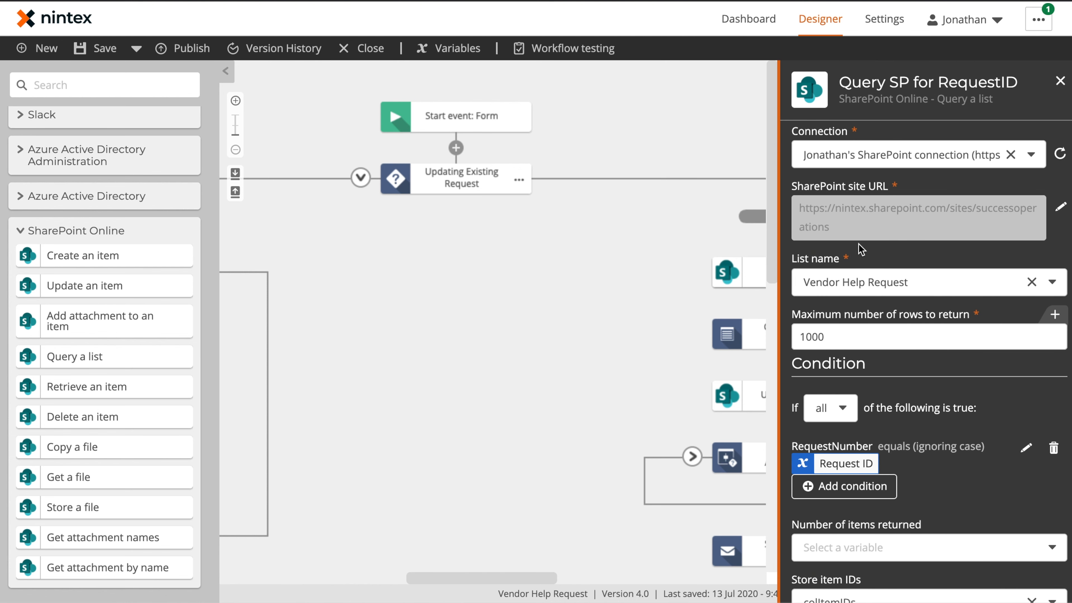
scroll(854, 275, "down", 1)
left_click(495, 388)
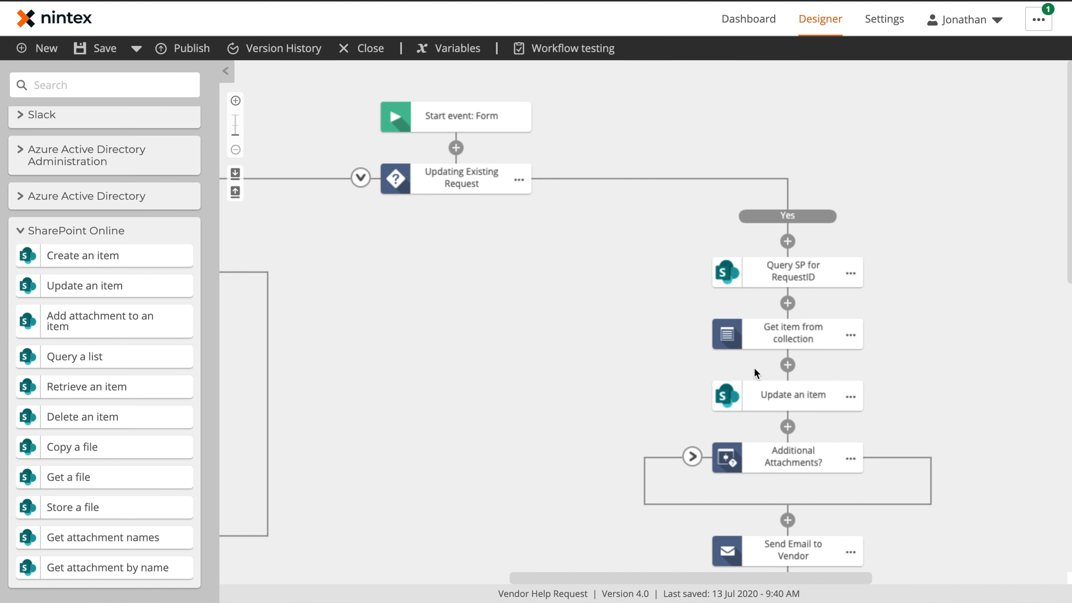
- Compare the Get item from collection action's target collection, index and stored item with the item IDs variable set in Query SP for RequestID
left_click(782, 340)
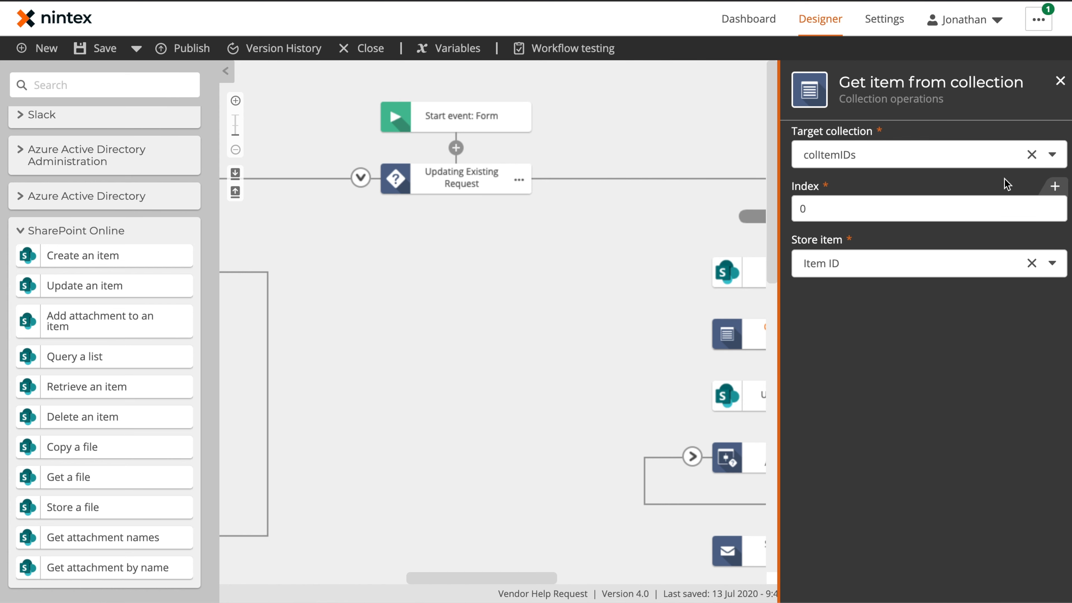
left_click(633, 314)
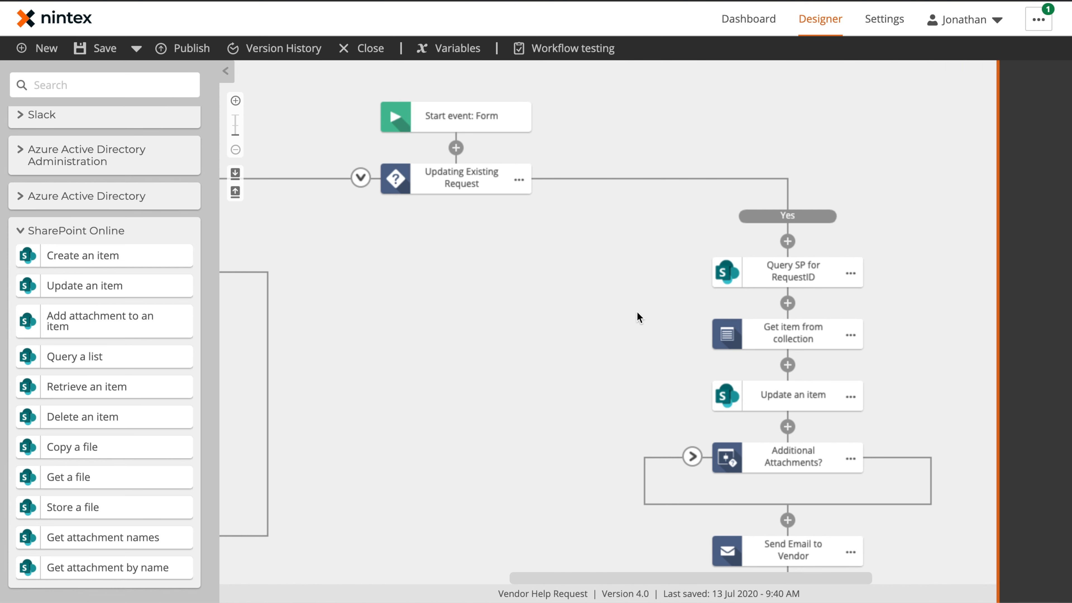
left_click(795, 269)
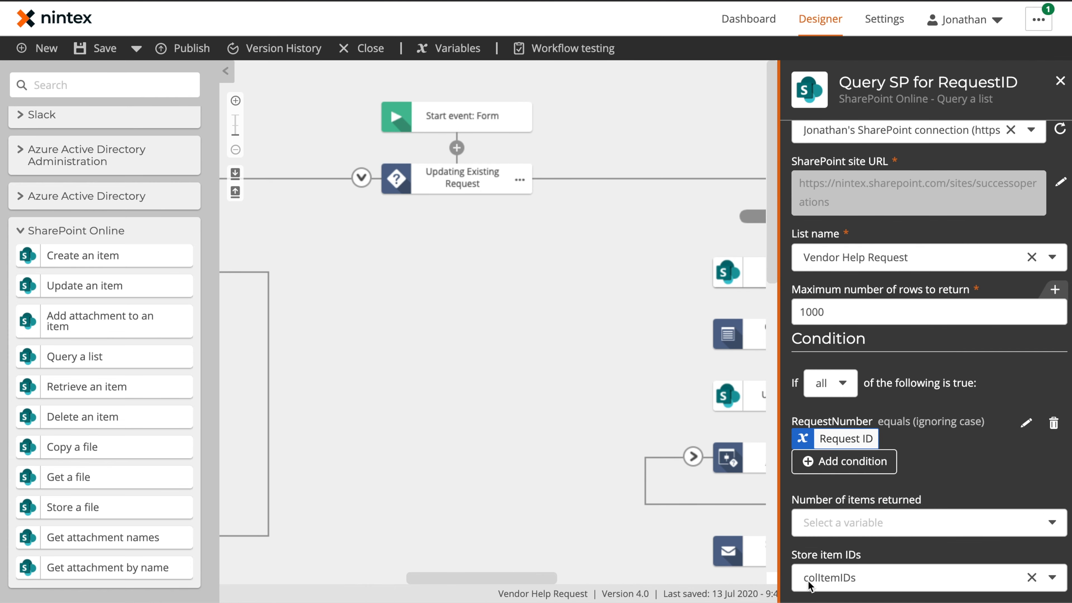
left_click(601, 409)
left_click(799, 335)
left_click(805, 212)
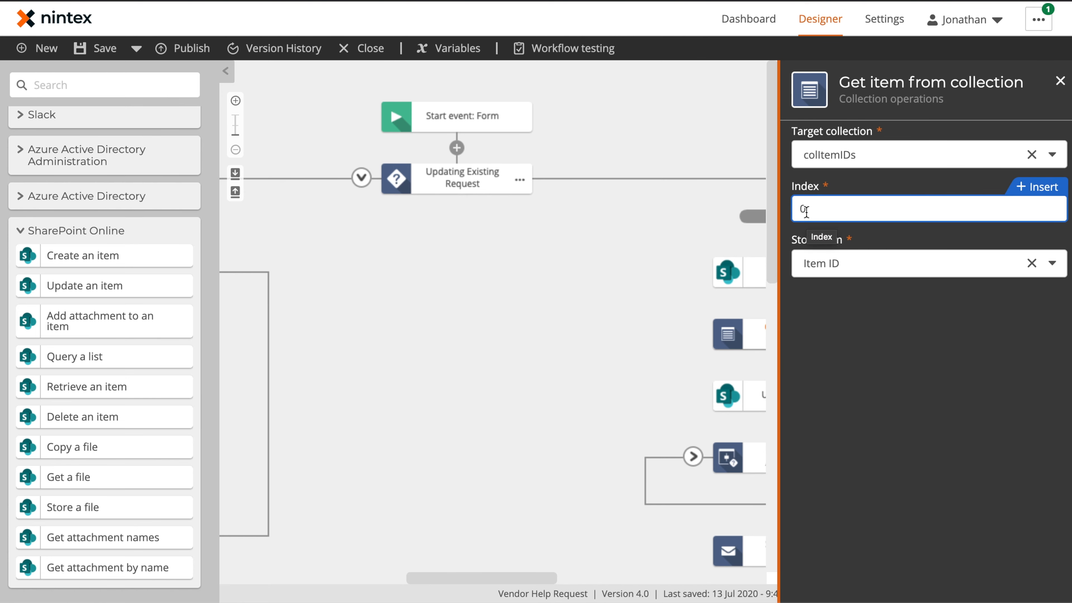
left_click(704, 284)
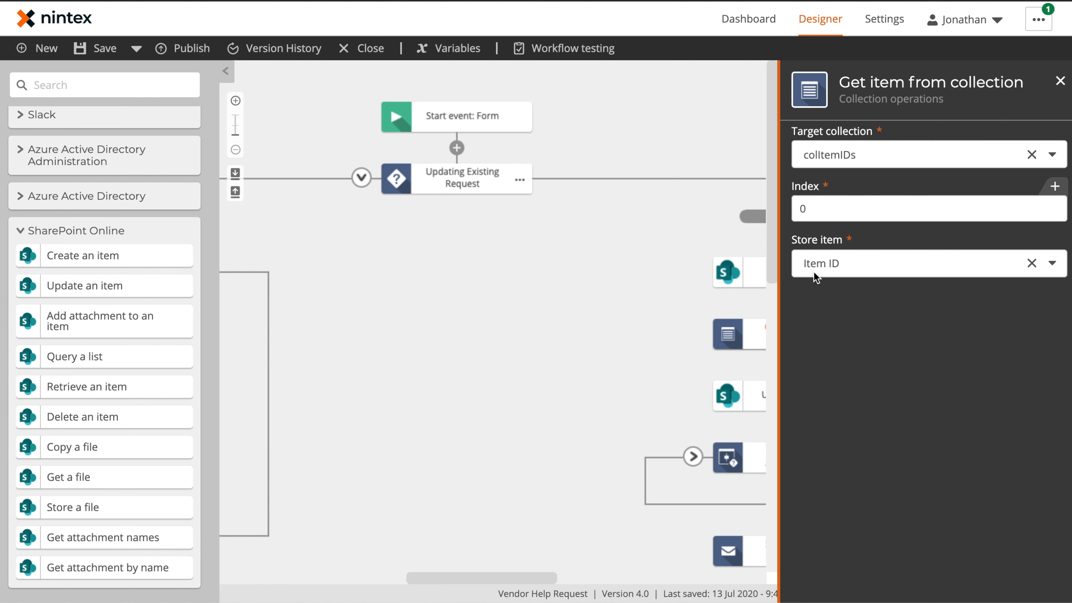
left_click(633, 346)
- Examine the Update an item action's item ID and field mappings, and expand the Additional Attachments? branch below it
scroll(641, 371, "down", 3)
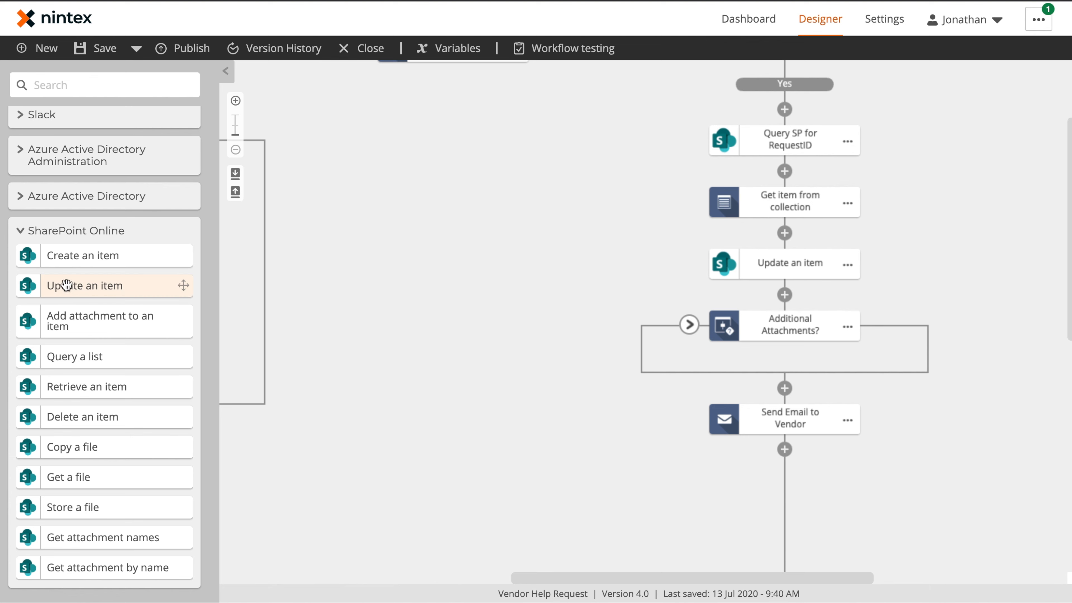
left_click(802, 265)
left_click(886, 333)
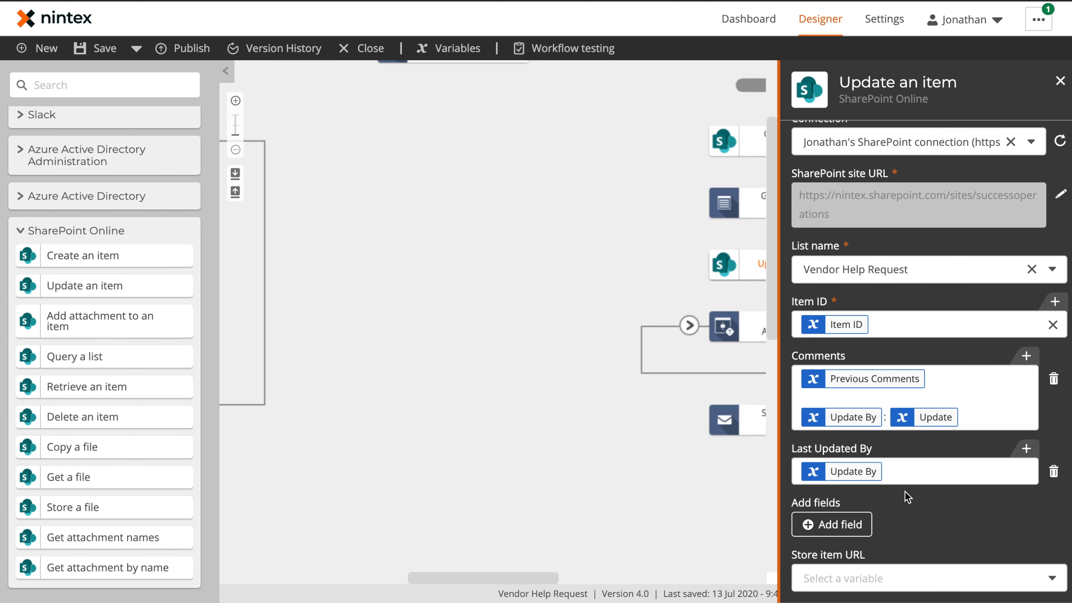
left_click(663, 495)
left_click(689, 325)
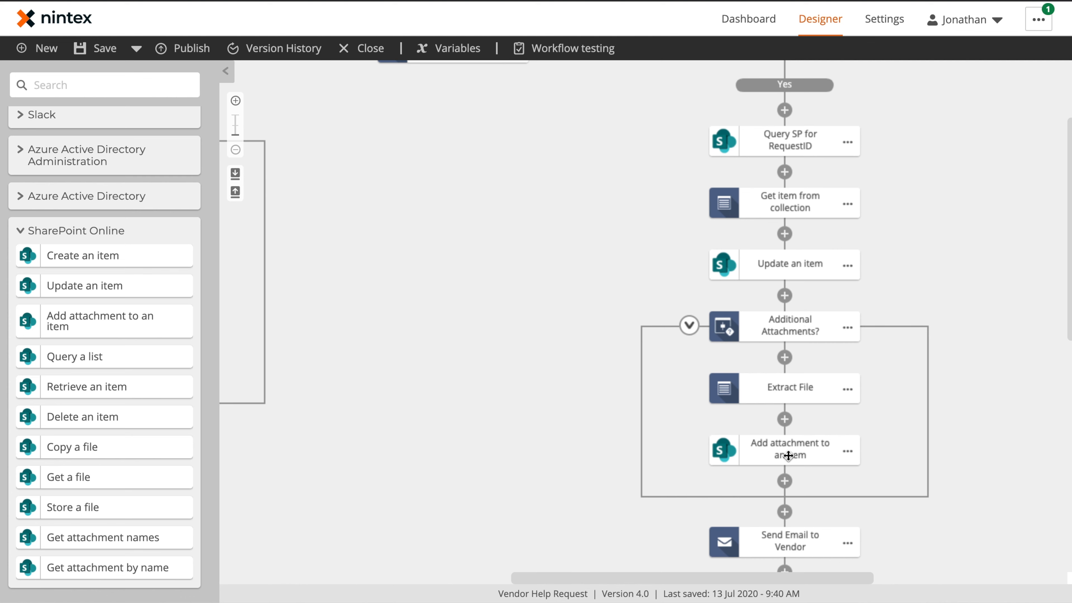
- Examine the Extract File action's collection, index and stored item, and the Add attachment to an item action's attachment, list and item ID settings
left_click(785, 388)
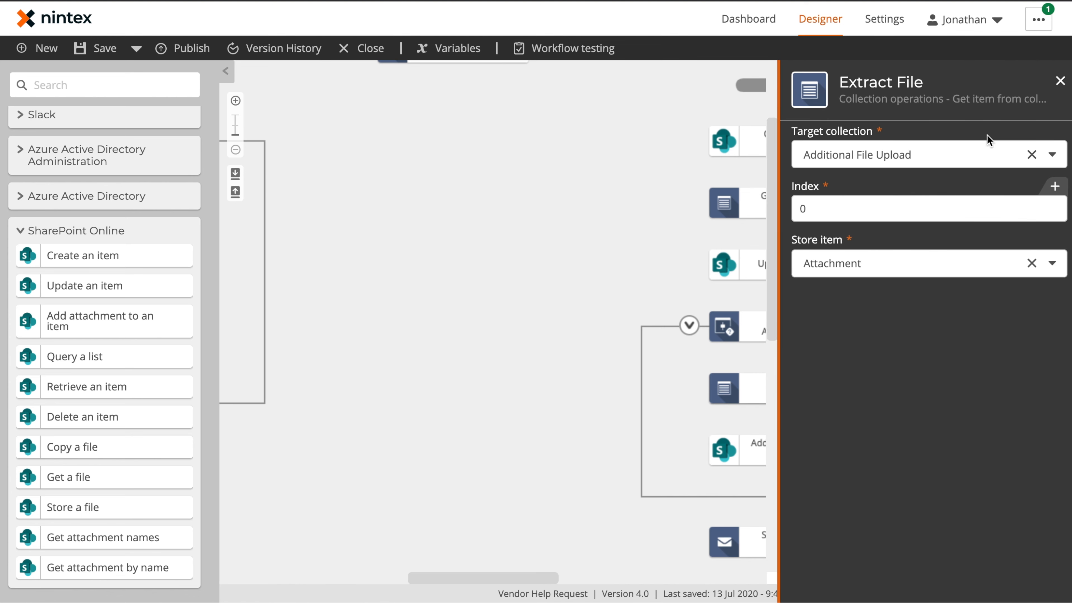
left_click(682, 423)
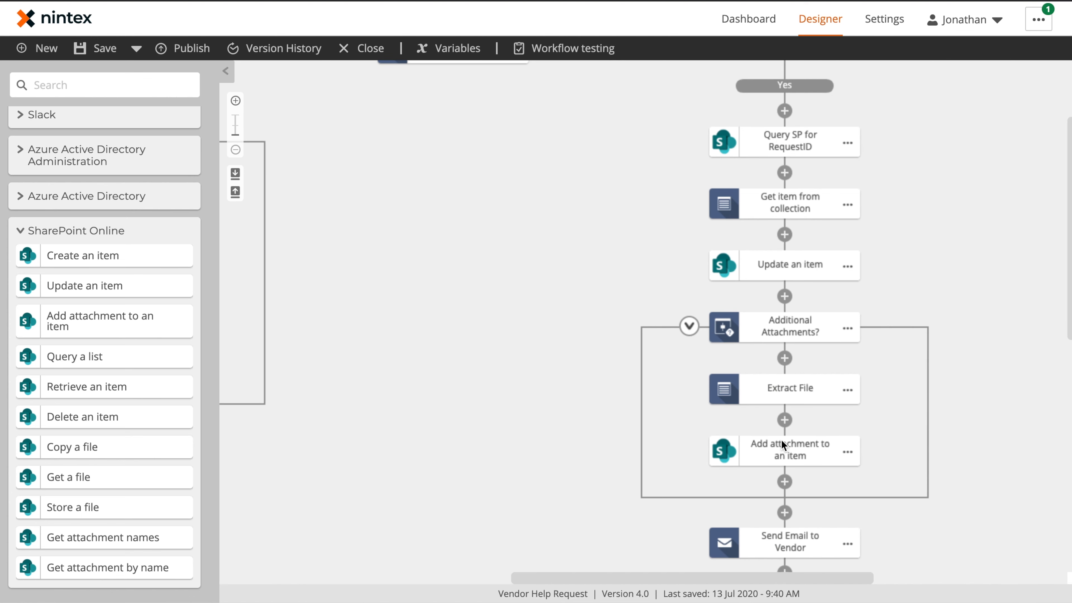
left_click(781, 453)
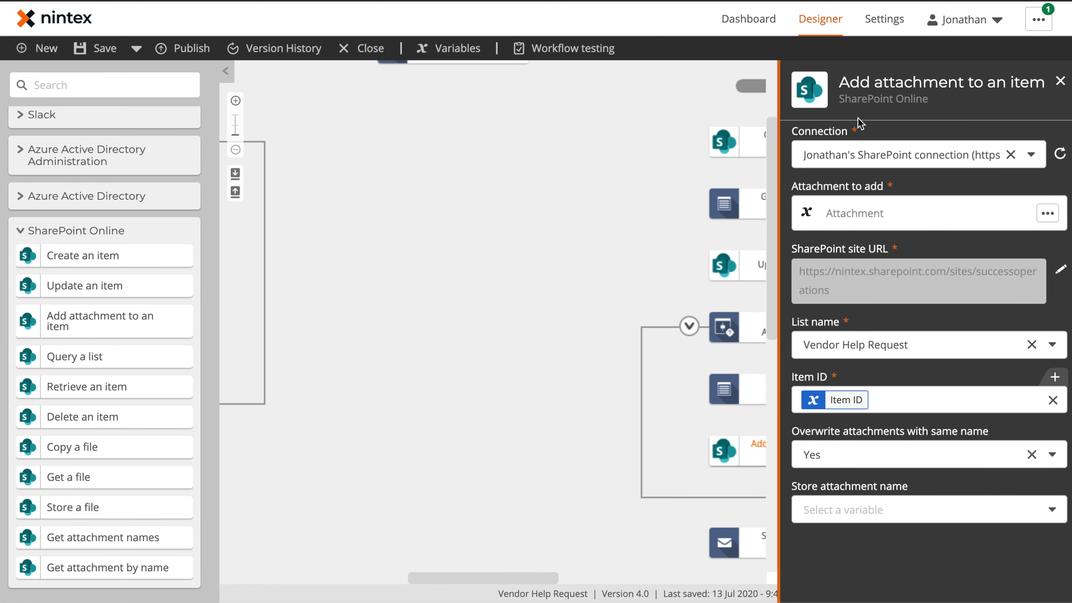
left_click(575, 442)
- Examine the subject and message body of the update branch's Send Email to Vendor action, and collapse the Updating Existing Request condition
scroll(587, 486, "down", 5)
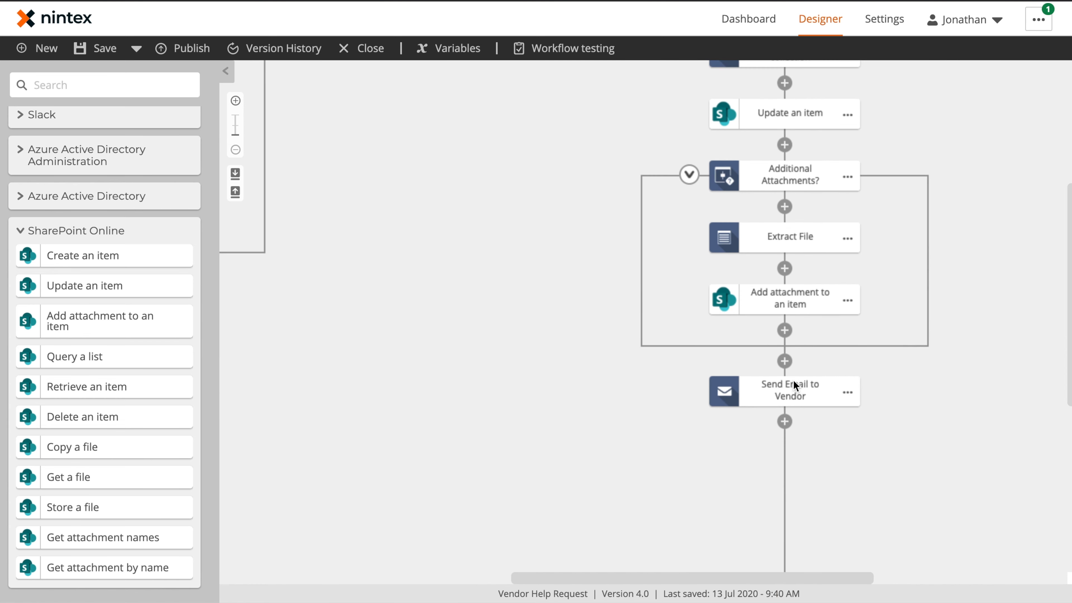
left_click(796, 380)
scroll(928, 379, "down", 3)
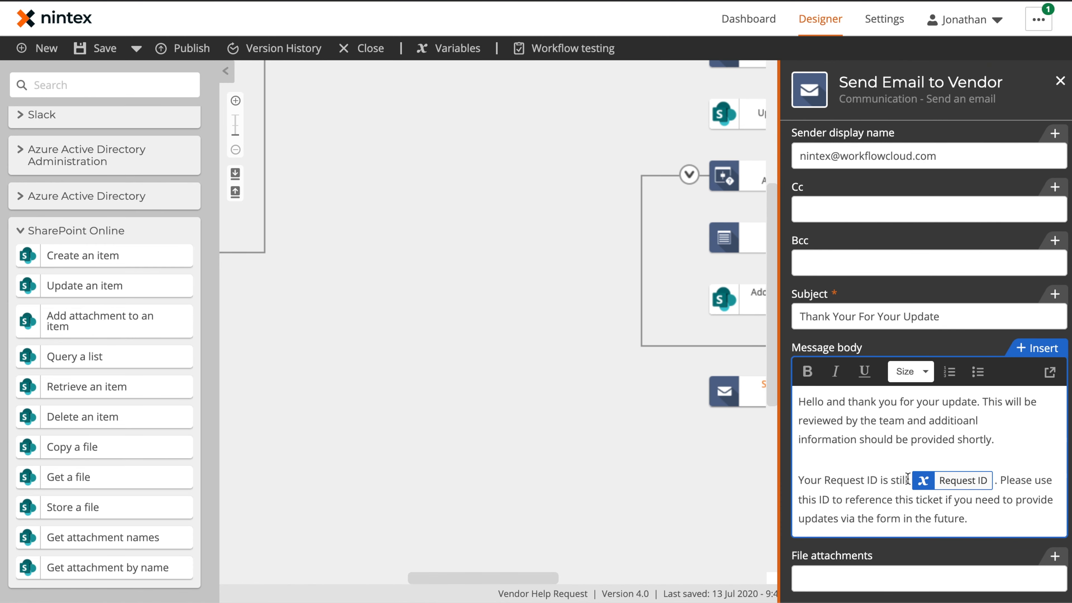
left_click(648, 470)
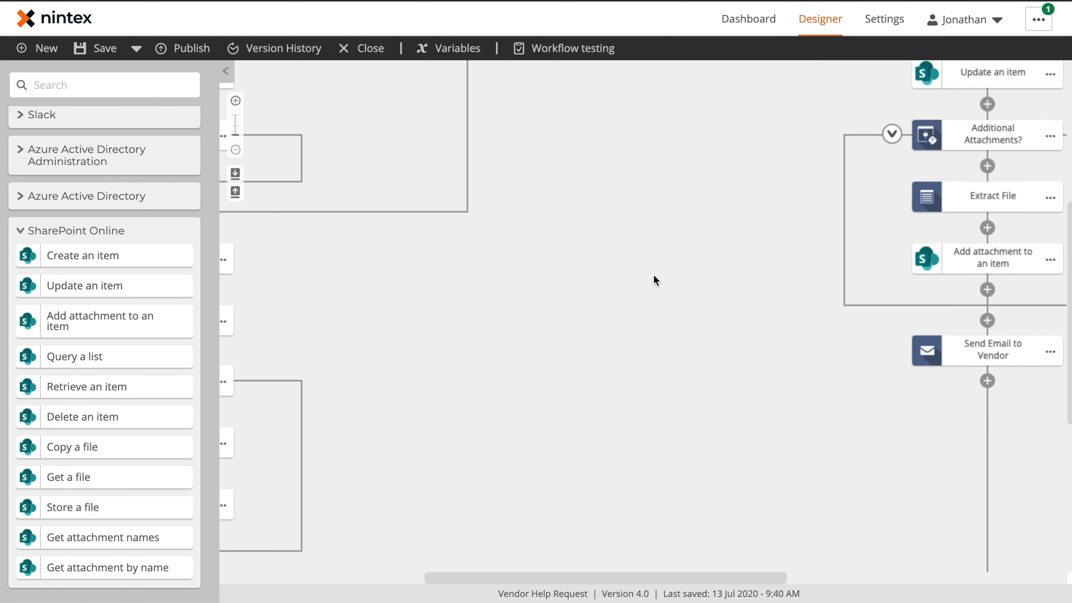
scroll(564, 282, "up", 5)
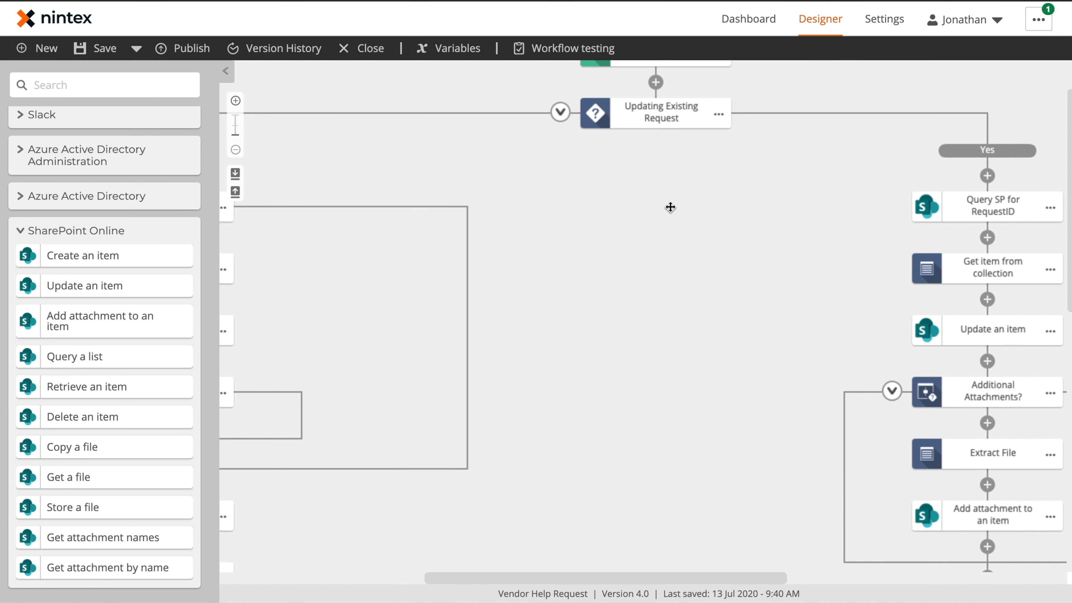
left_click(561, 177)
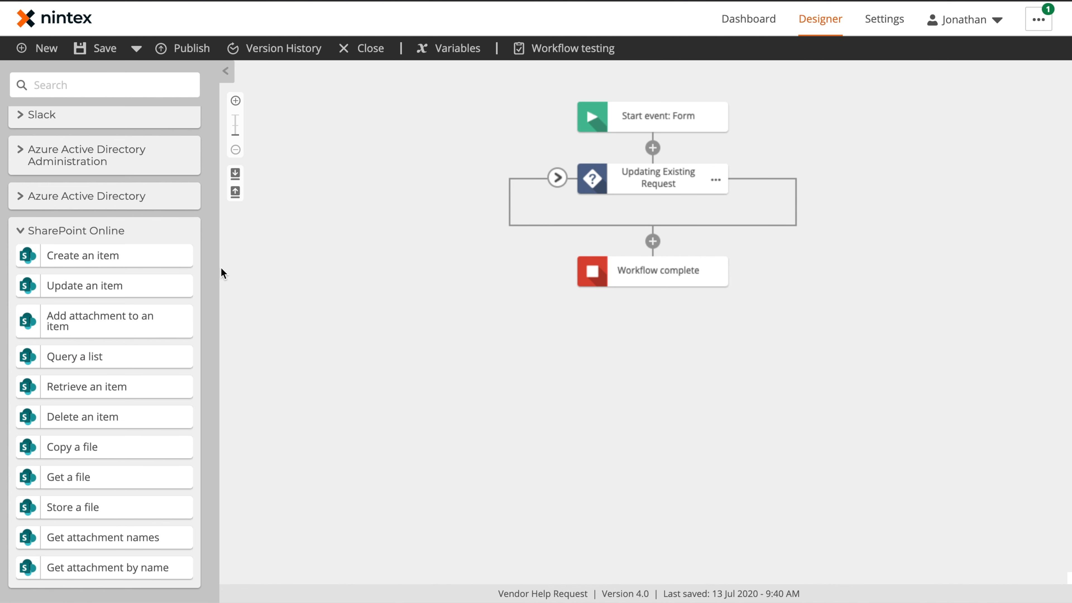
- Expand the Updating Existing Request condition and start adding a new SharePoint Online connection from the Query SP for RequestID action
left_click(557, 178)
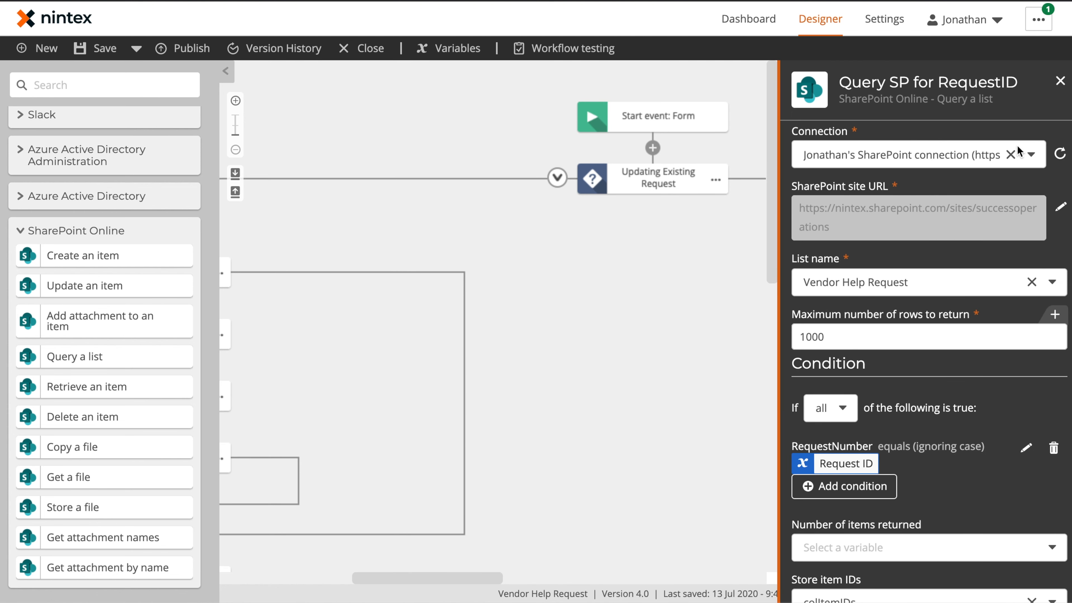
left_click(1032, 156)
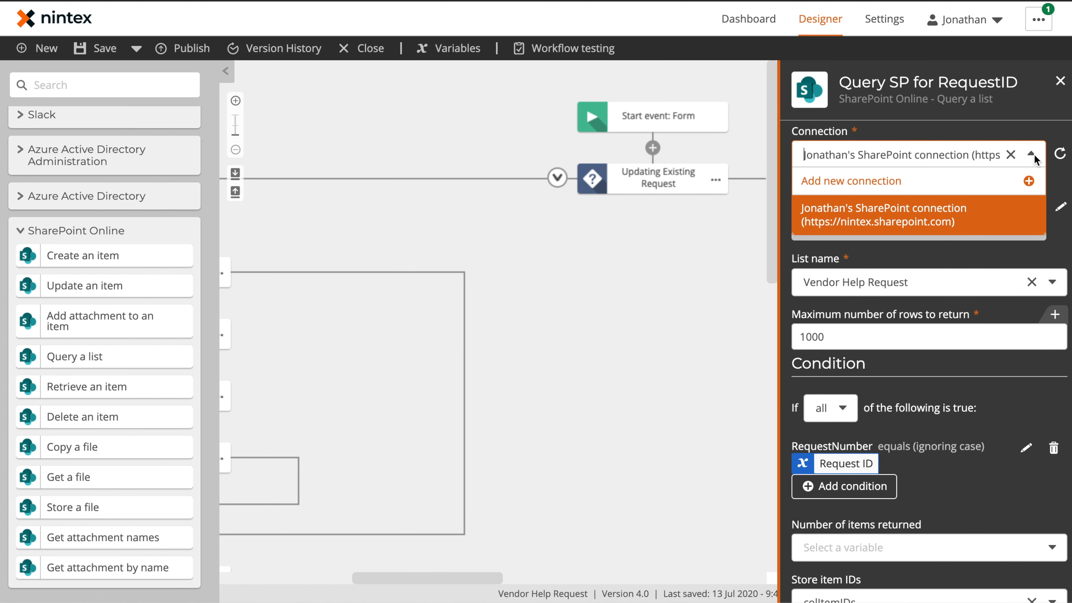
left_click(836, 180)
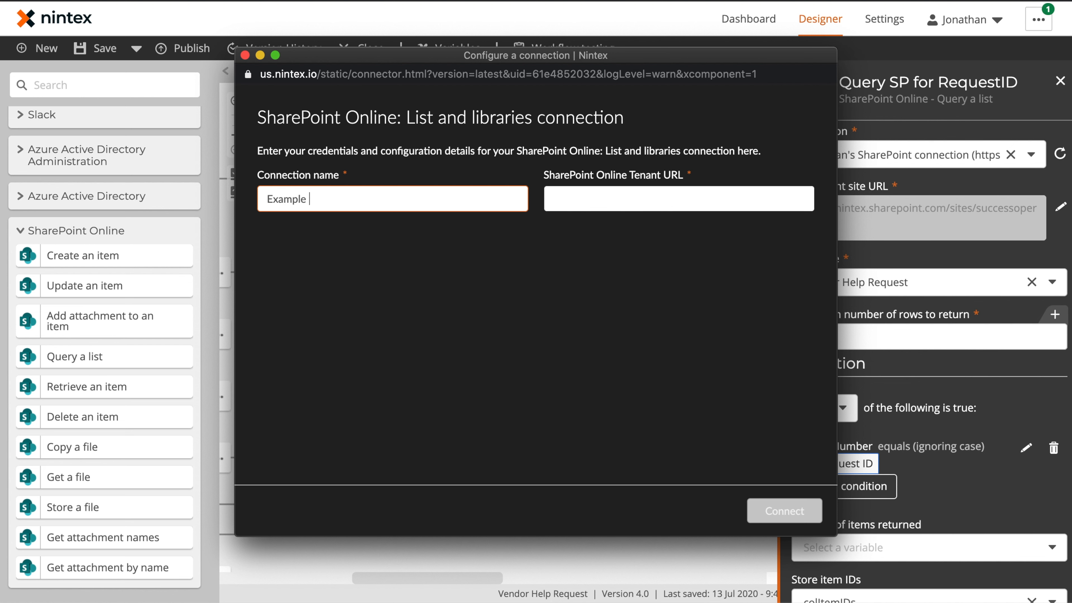
- Try to create the connection named Example for Permissions, entering the SharePoint Online tenant URL and authorising it with the signed-in Microsoft account
type("r Permissions")
key("Tab")
type("https")
key("Down")
key("Return")
left_click(763, 510)
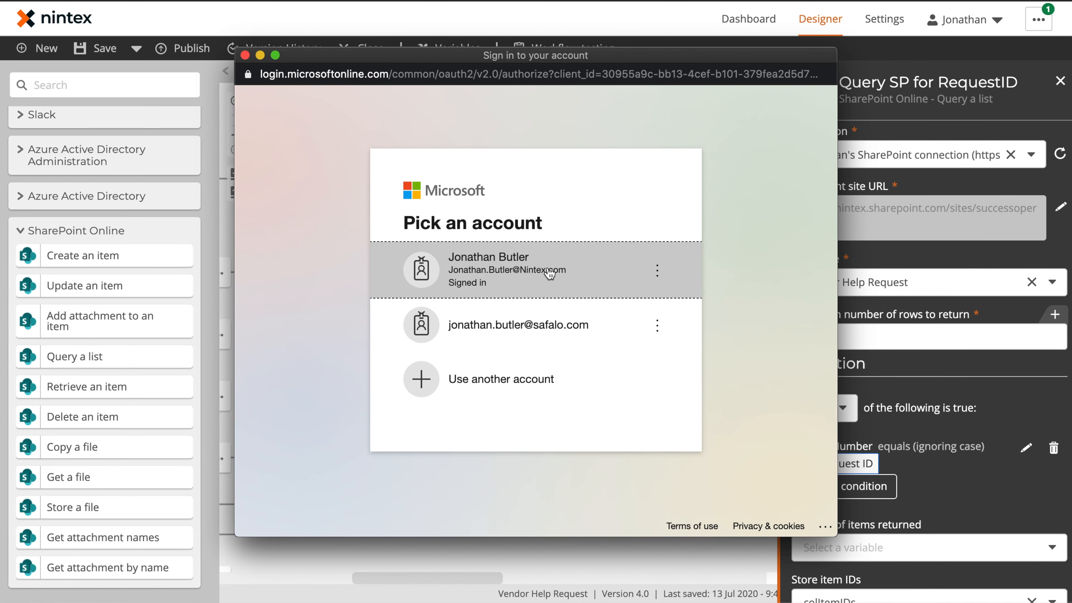
left_click(519, 262)
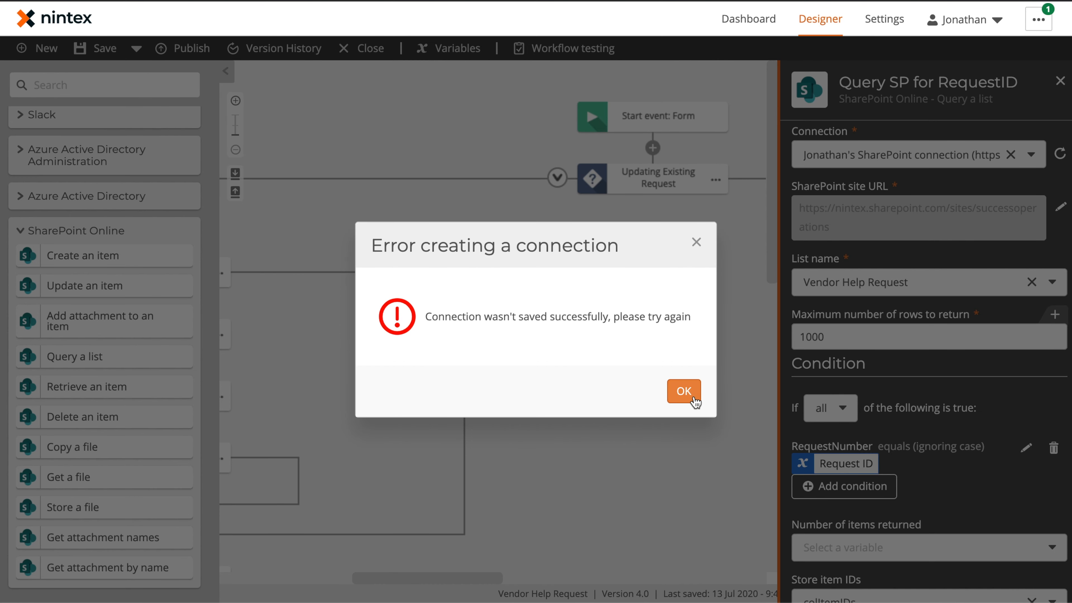
left_click(683, 391)
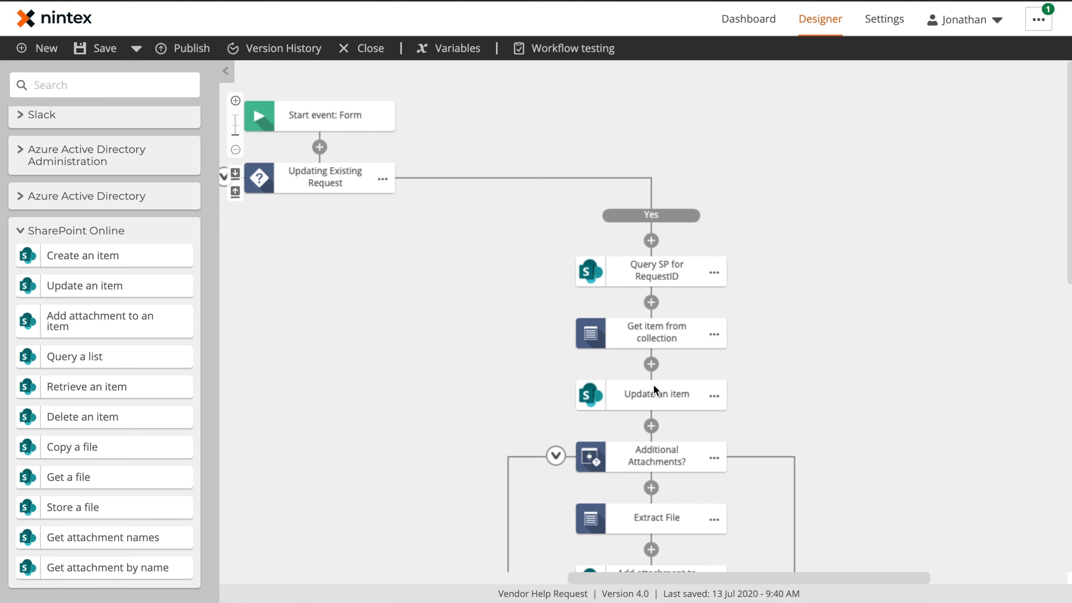
- Check the connection used by the Update an item and Add attachment to an item actions, and collapse the Updating Existing Request condition
left_click(653, 388)
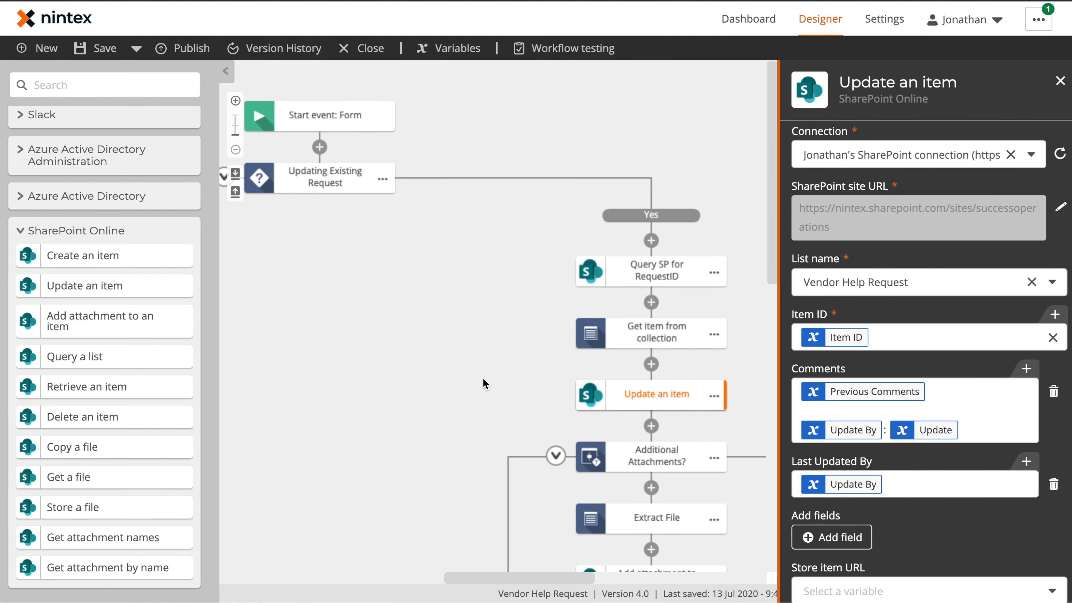
left_click_drag(486, 383, 453, 77)
left_click(650, 321)
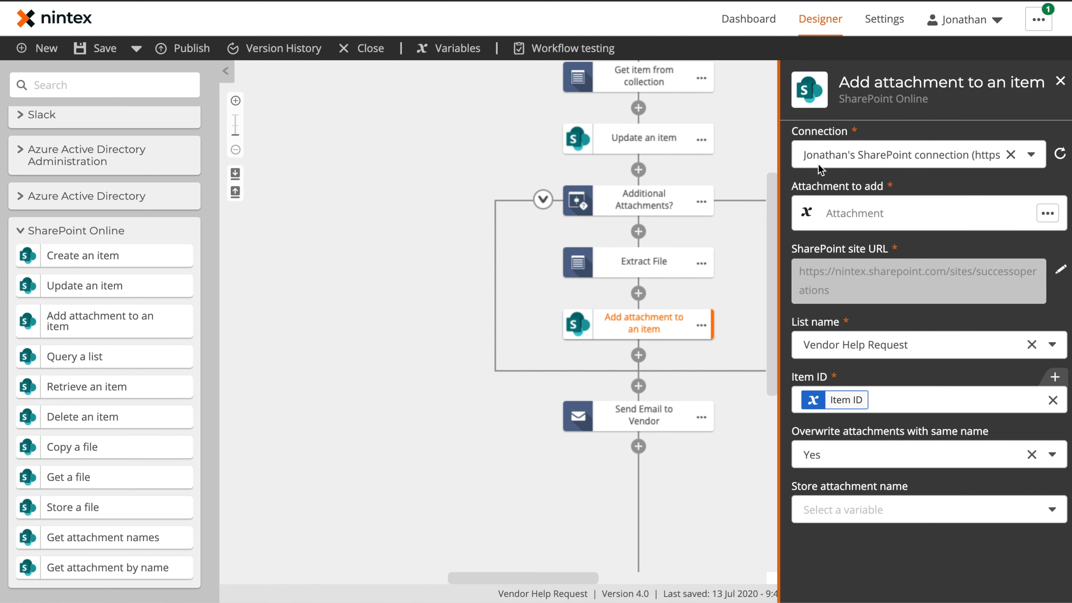
left_click(411, 202)
left_click_drag(337, 160, 705, 402)
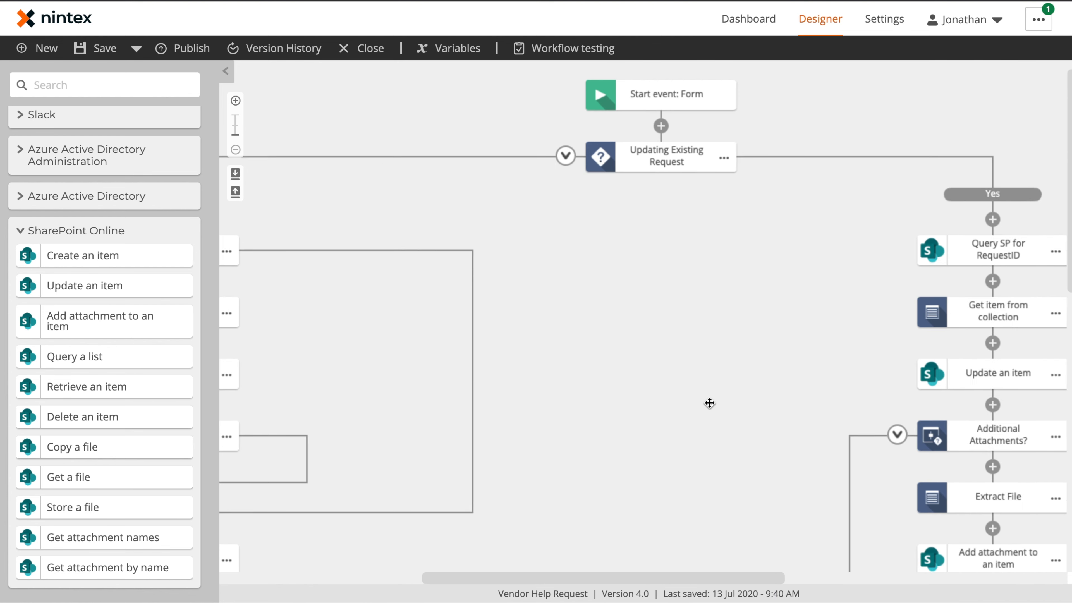
left_click(583, 165)
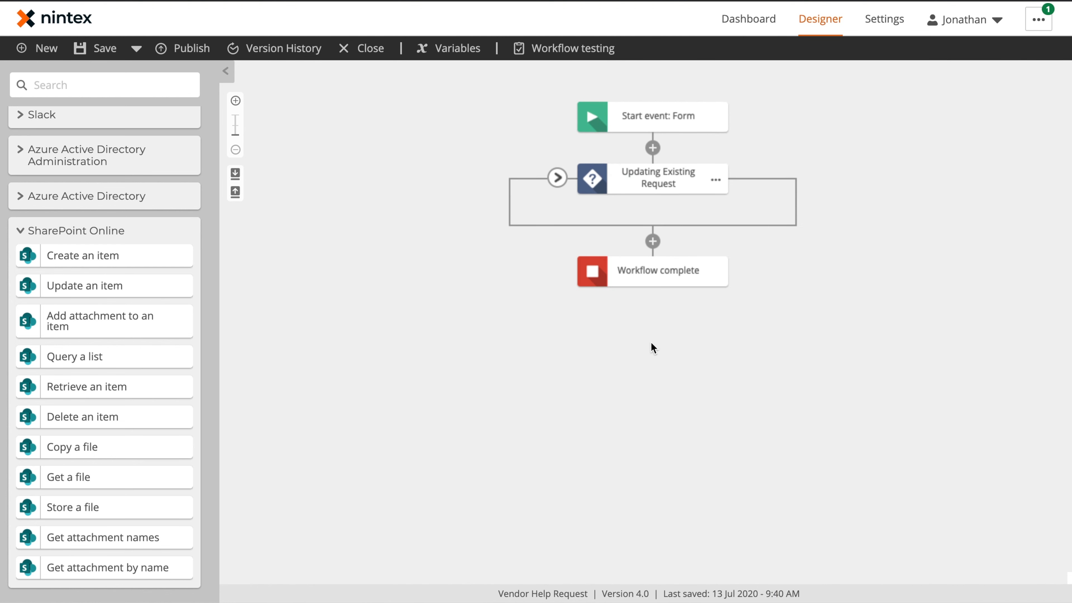